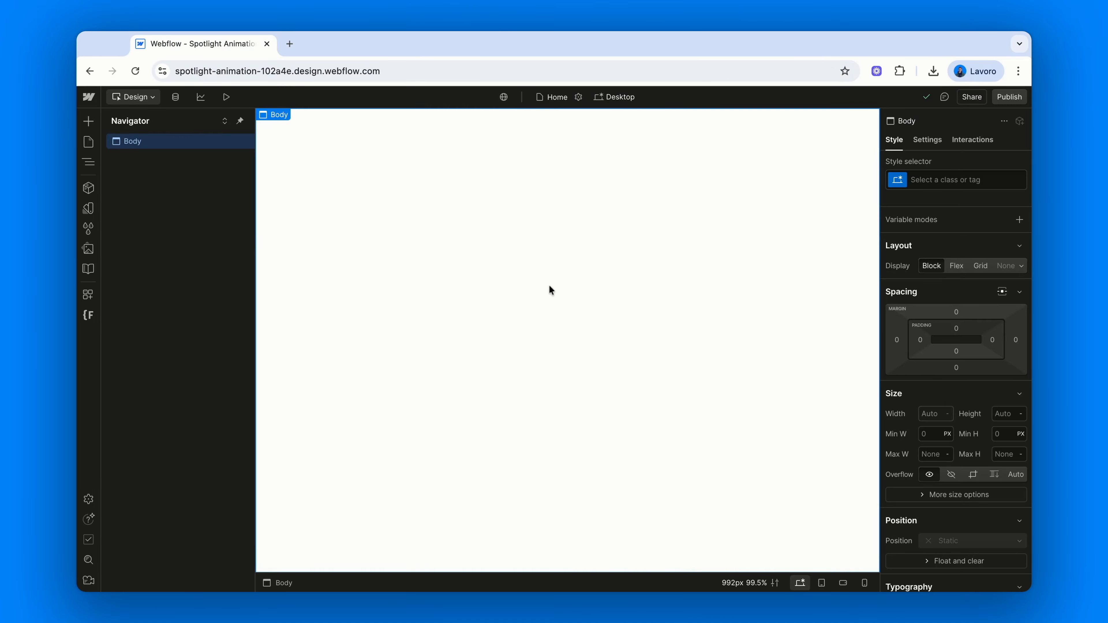
# Select the Body (All Pages) tag and open the site's font settings from its typography font choices
pyautogui.click(929, 177)
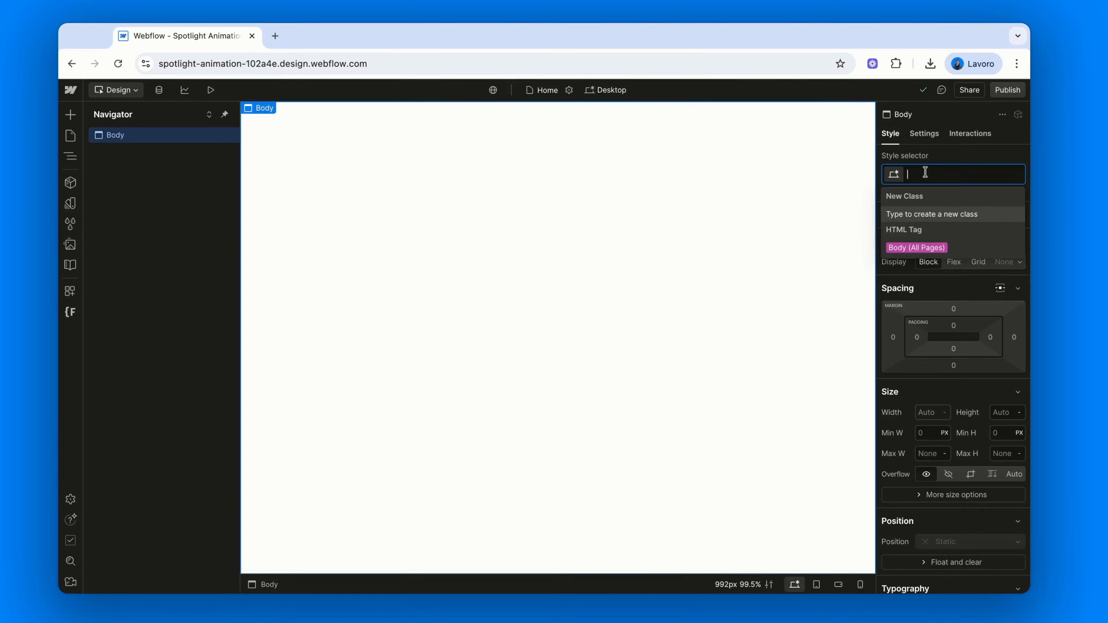
pyautogui.click(930, 247)
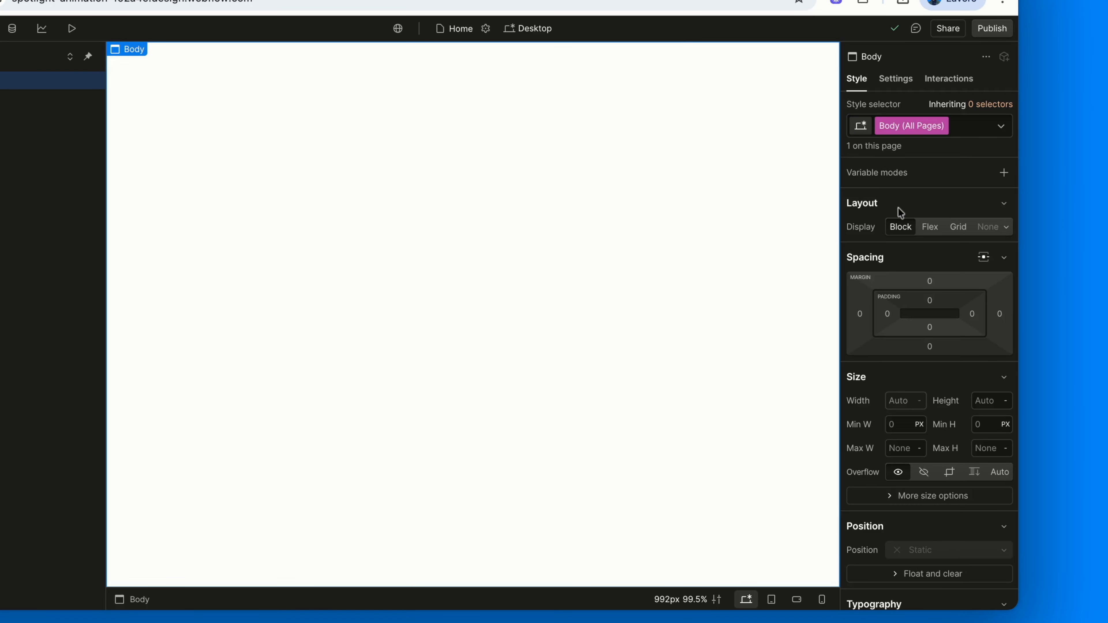
pyautogui.scroll(-7, 871, 443)
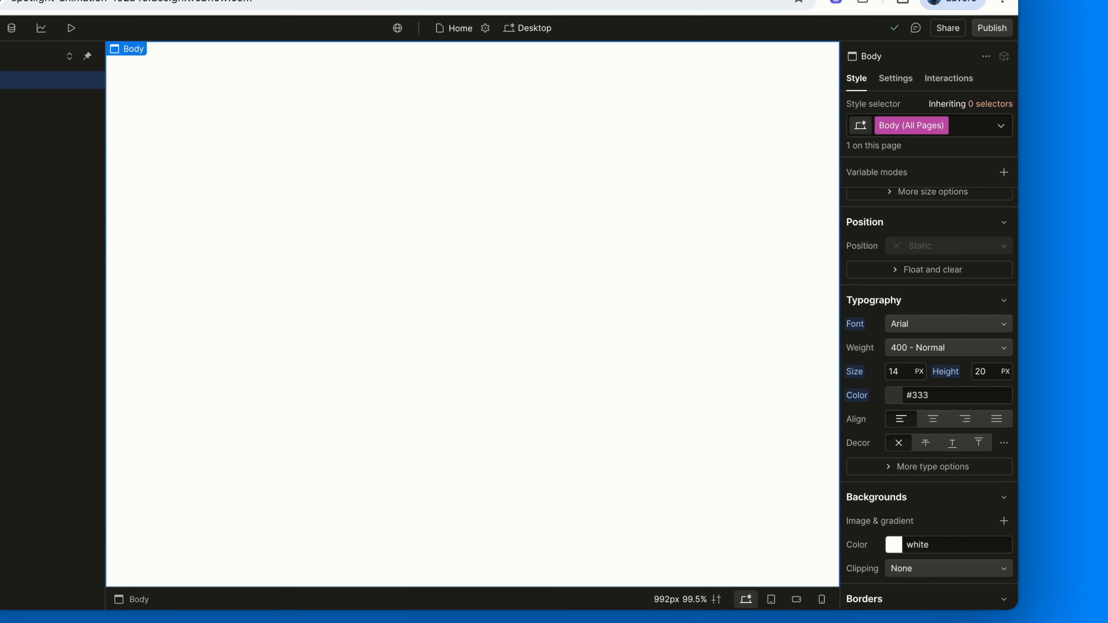
pyautogui.click(921, 325)
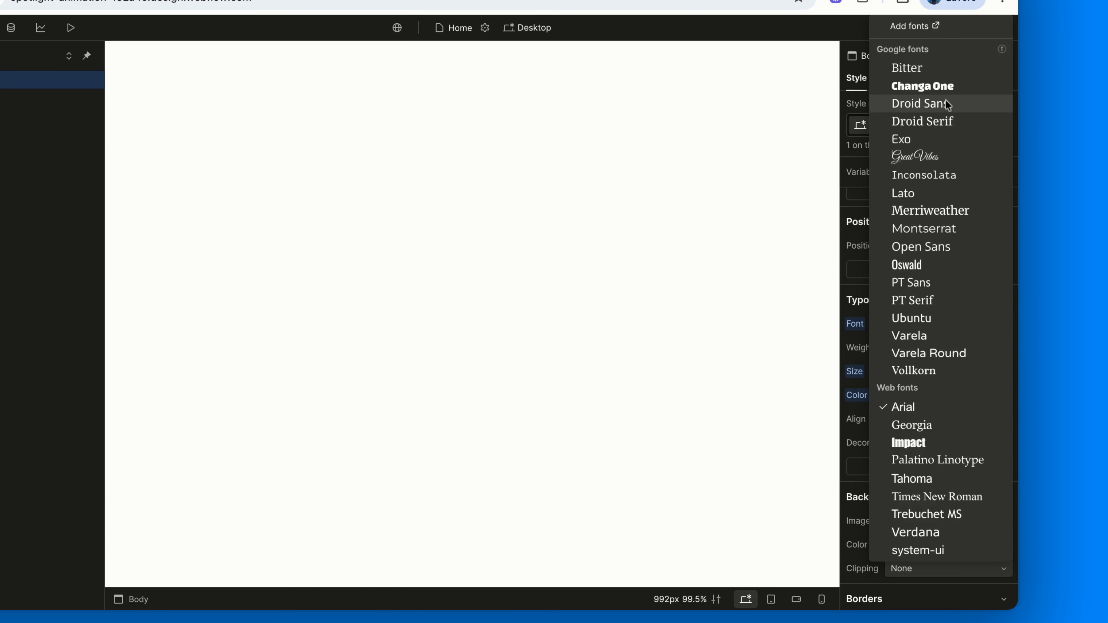
pyautogui.click(901, 30)
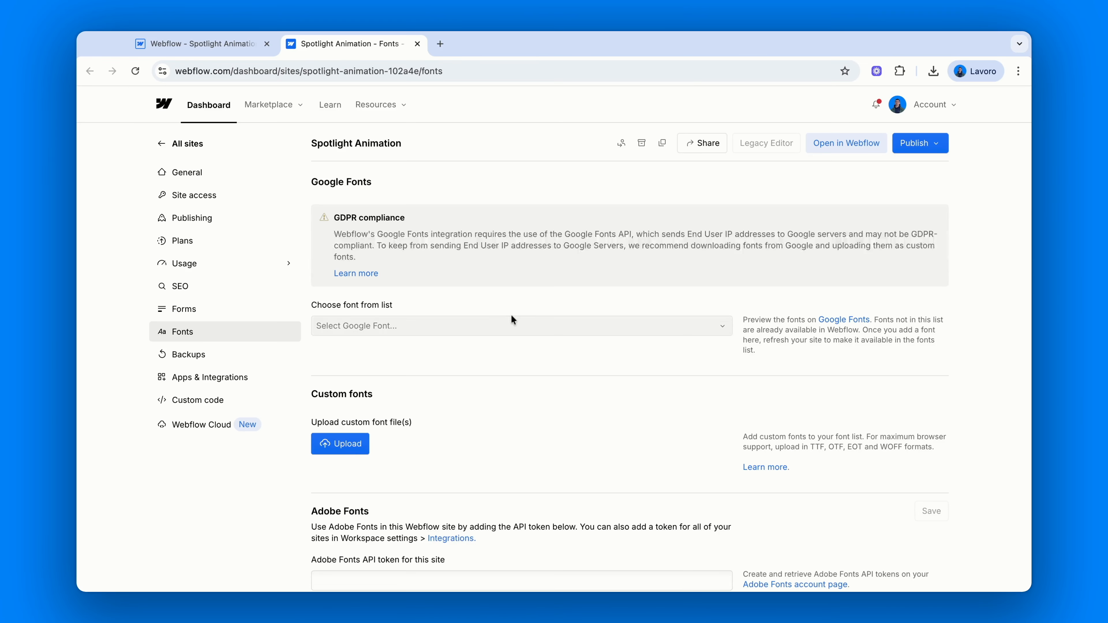
# Add the Google font Inter to the site with only the 300 and 500 variants
pyautogui.click(512, 325)
pyautogui.write('inter')
pyautogui.press('Return')
pyautogui.scroll(-3, 449, 419)
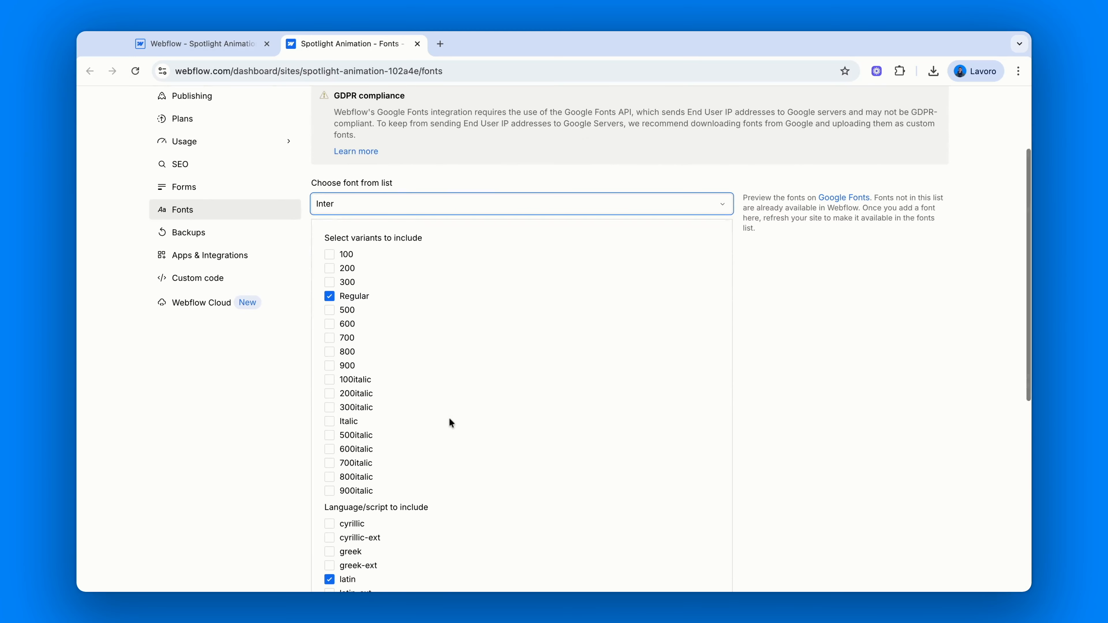
pyautogui.click(355, 297)
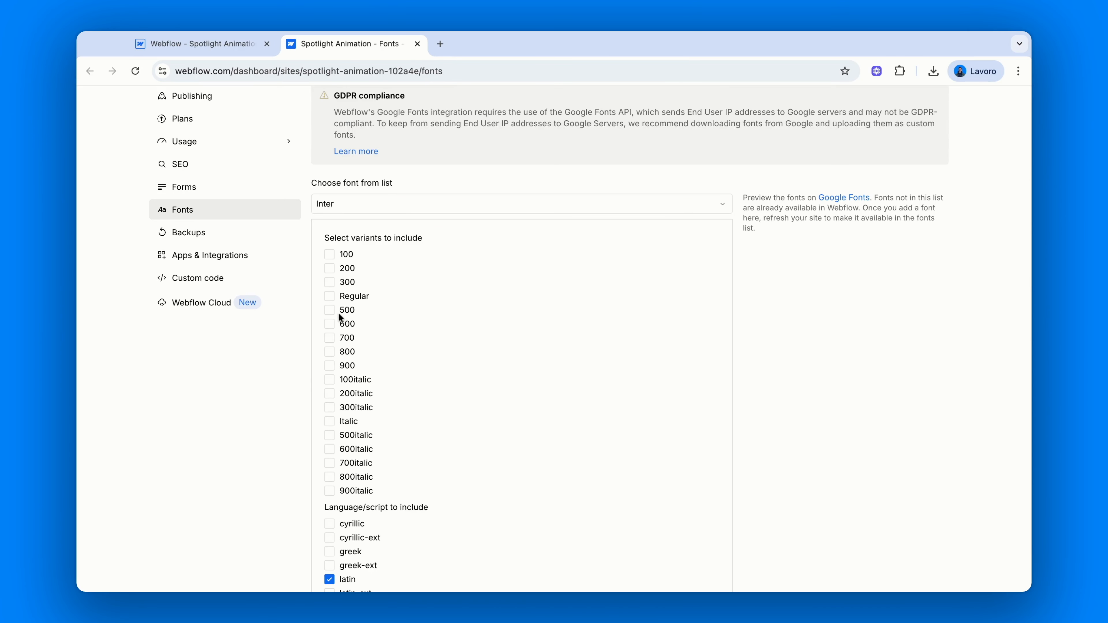
pyautogui.click(330, 312)
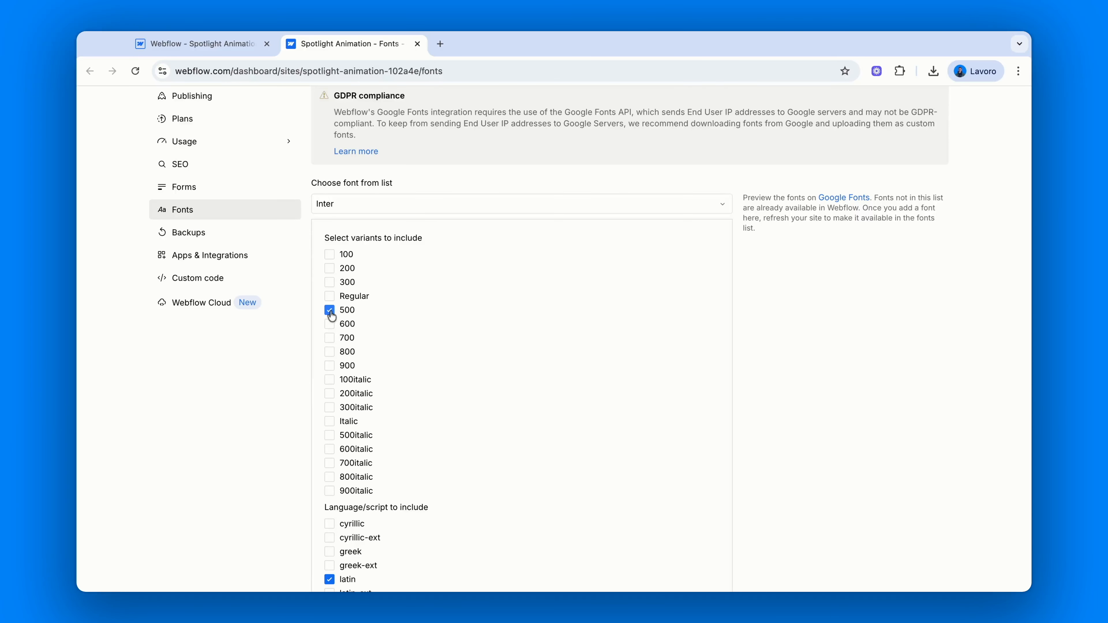
pyautogui.click(329, 283)
pyautogui.scroll(-5, 331, 285)
pyautogui.click(348, 458)
pyautogui.scroll(8, 752, 189)
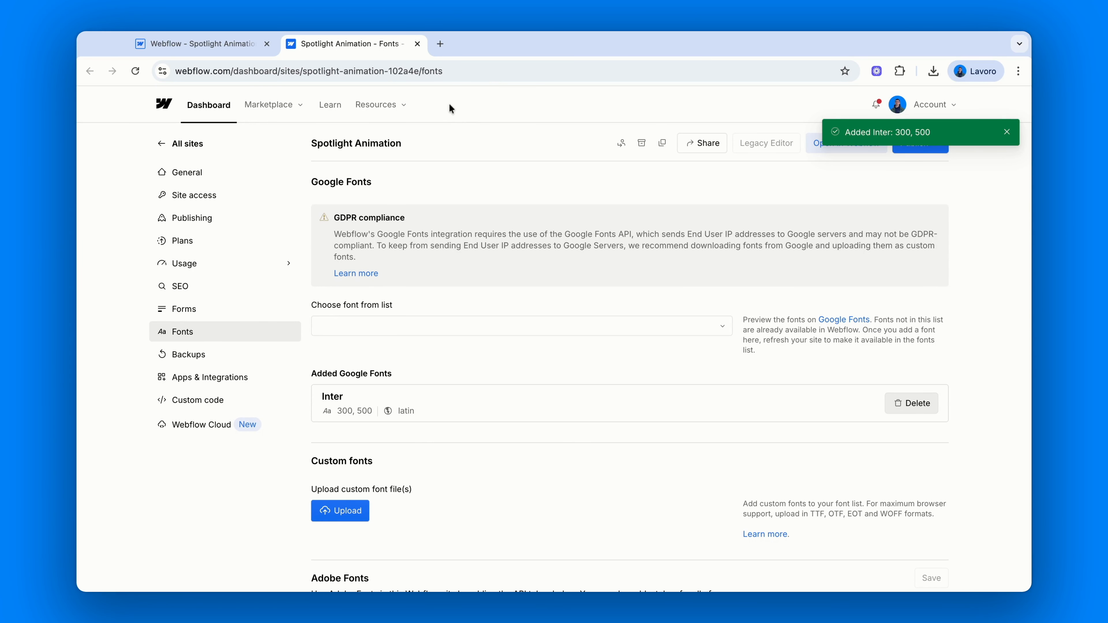
# Close the font settings, reload the designer and set the Body (All Pages) font to Inter
pyautogui.click(417, 44)
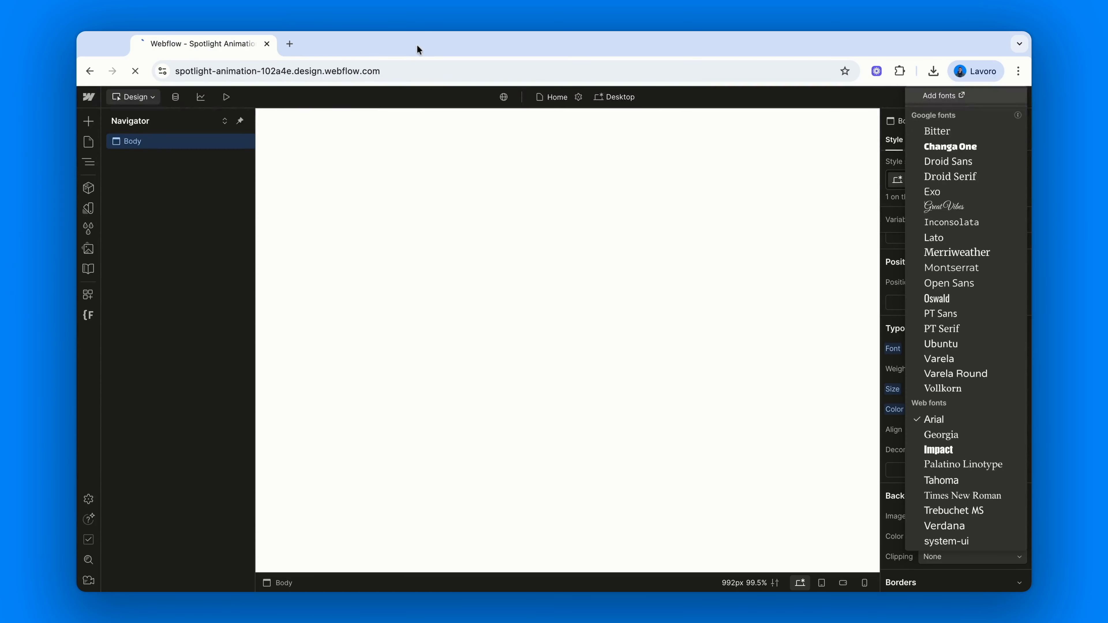
pyautogui.press('super+r')
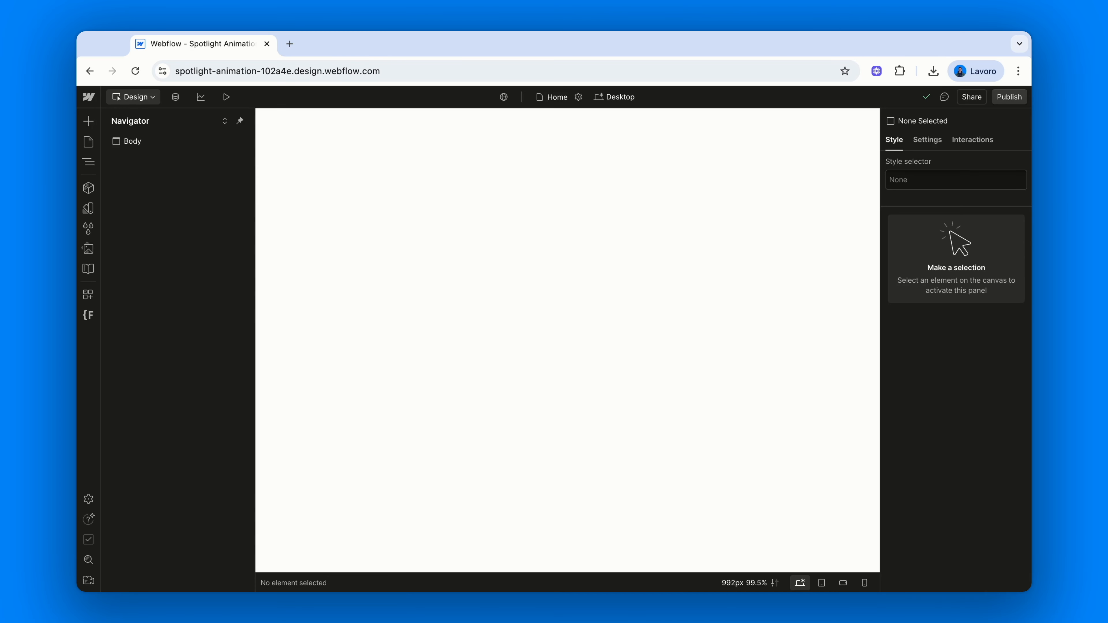
pyautogui.click(178, 145)
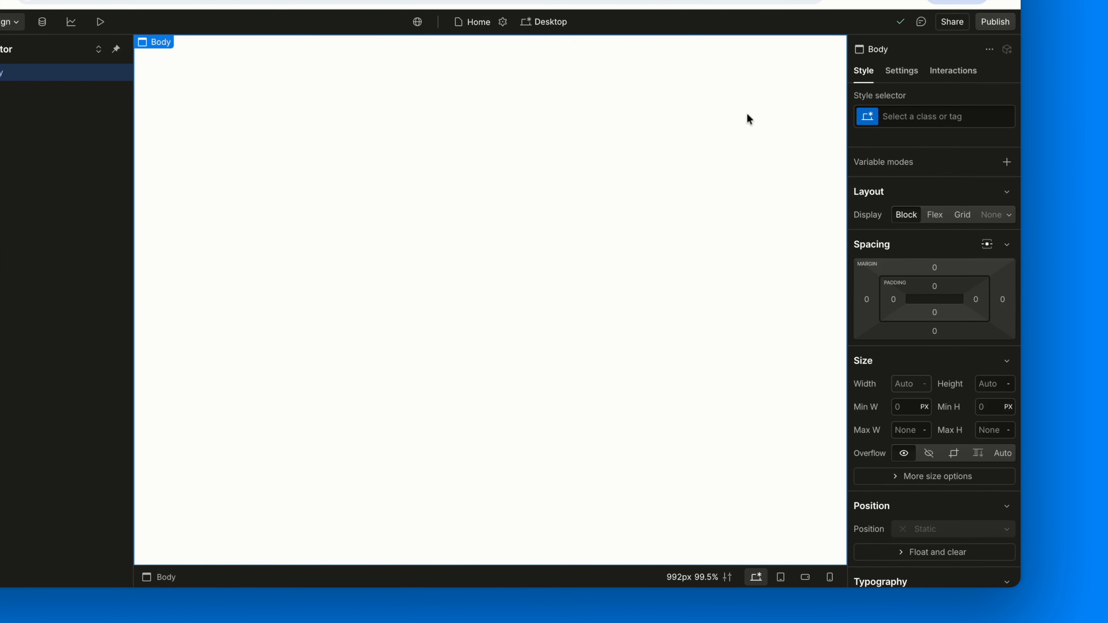
pyautogui.click(890, 118)
pyautogui.write('bo')
pyautogui.click(885, 193)
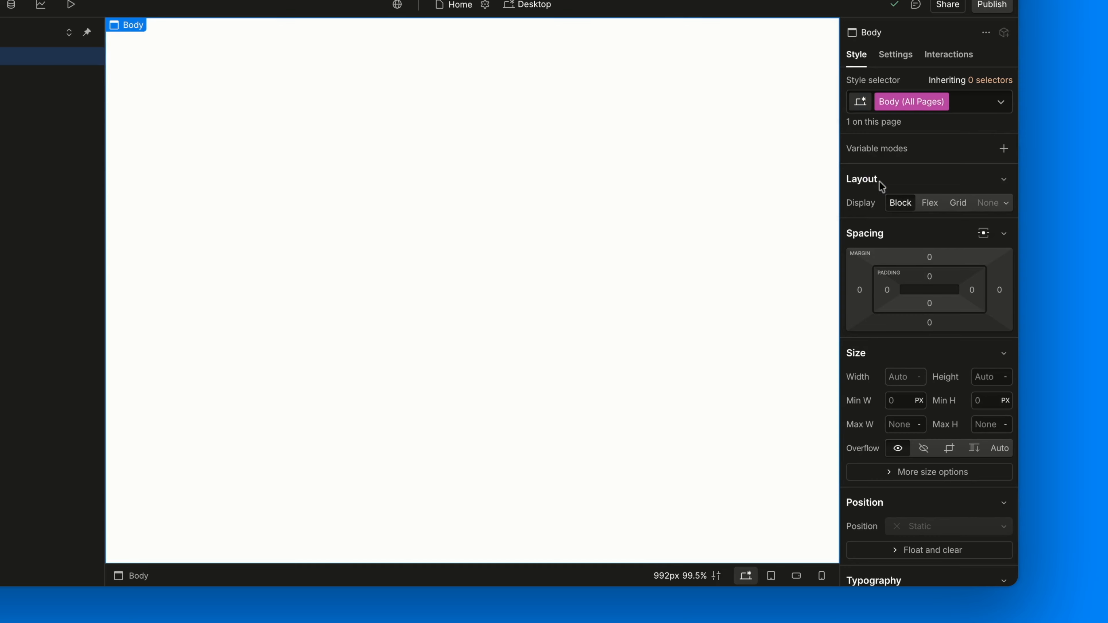
pyautogui.scroll(-7, 861, 363)
pyautogui.click(906, 281)
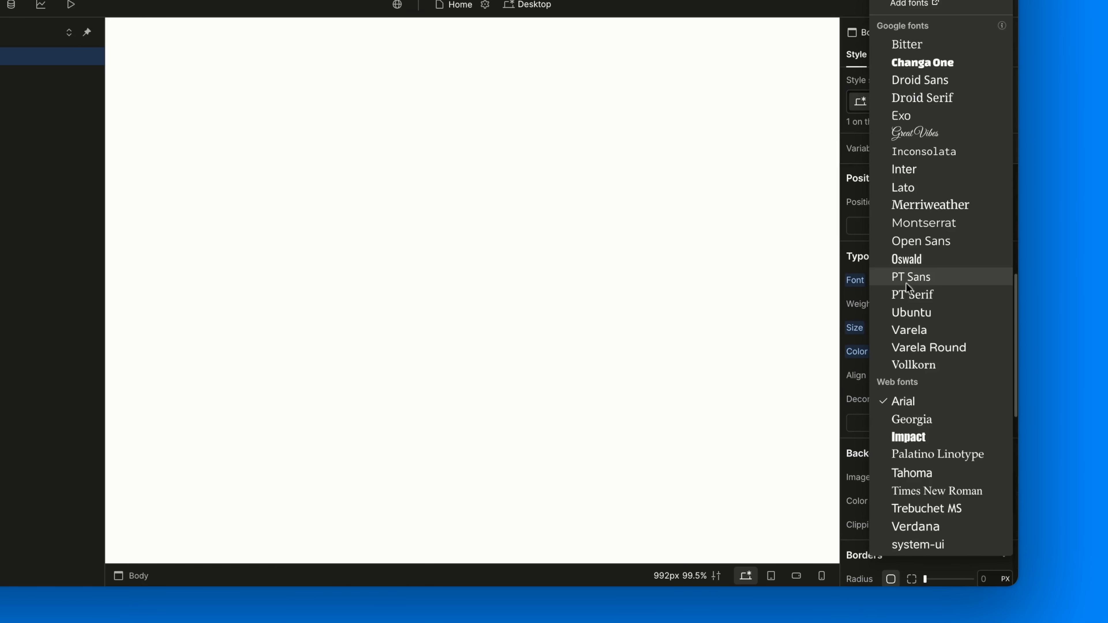
pyautogui.click(907, 169)
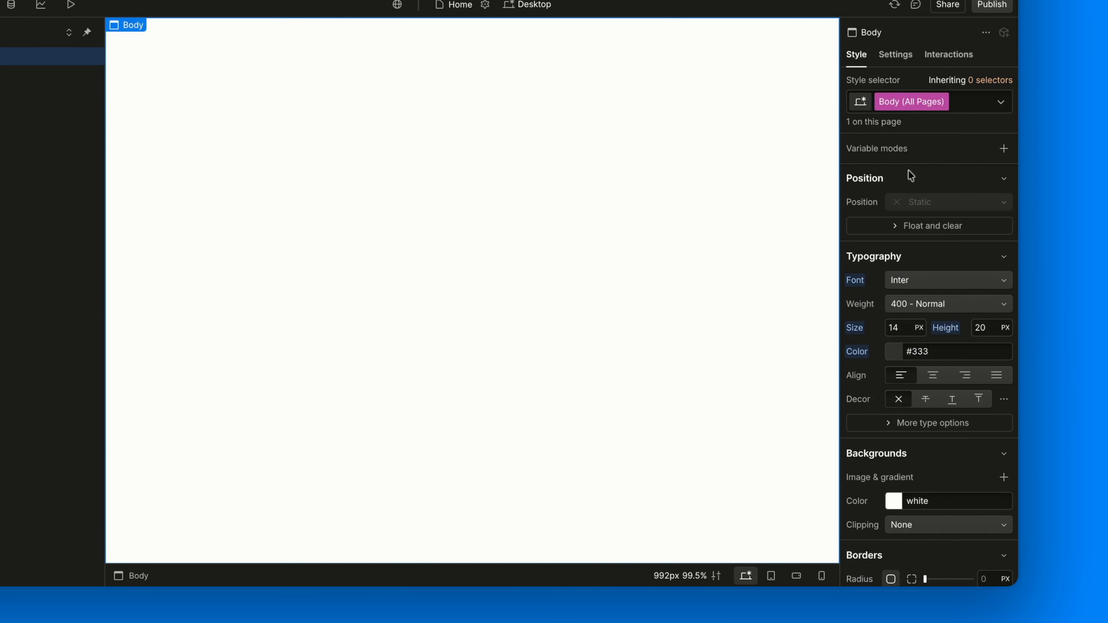
# Set the Body (All Pages) text to weight 300 - Light, size 1.125 rem and line height 1.5
pyautogui.click(898, 304)
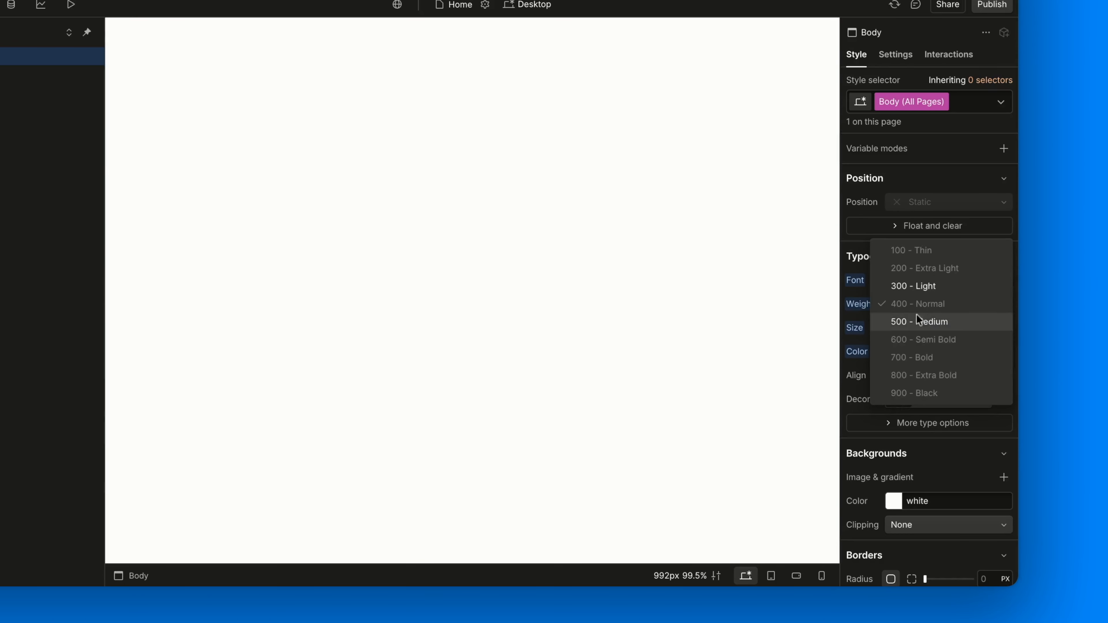
pyautogui.click(909, 285)
pyautogui.click(911, 327)
pyautogui.write('1.1')
pyautogui.write('25rem')
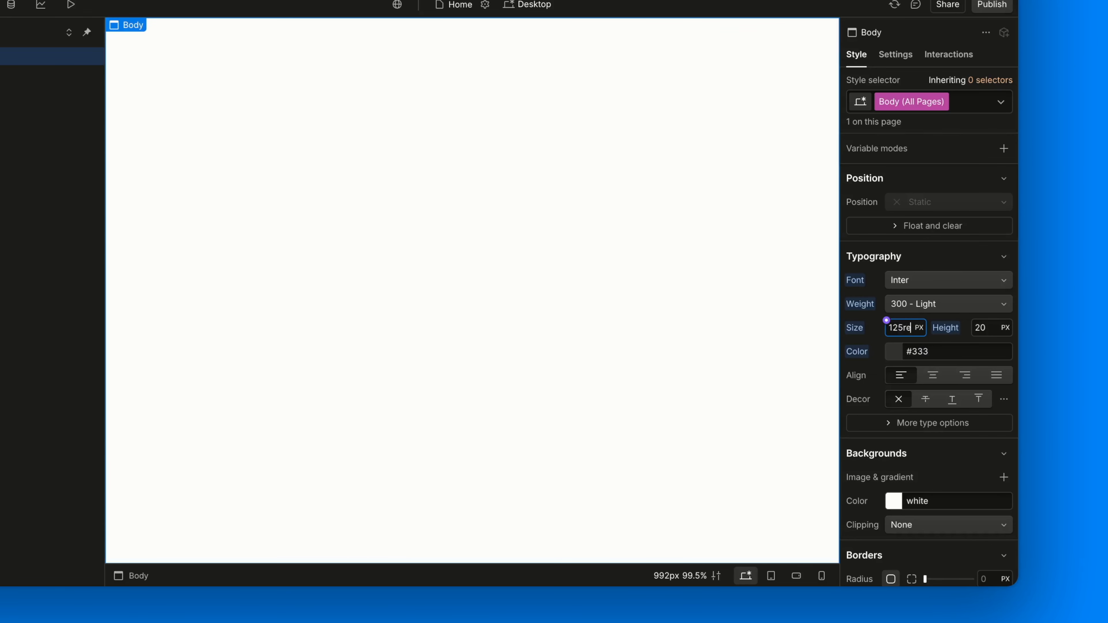
pyautogui.press('Return')
pyautogui.click(984, 327)
pyautogui.write('1.5')
pyautogui.press('Return')
# Set the Body (All Pages) text colour to white (#ffffff) at 80% opacity
pyautogui.click(895, 351)
pyautogui.click(860, 403)
pyautogui.moveTo(860, 403); pyautogui.dragTo(846, 371)
pyautogui.click(1003, 536)
pyautogui.write('80')
pyautogui.press('Return')
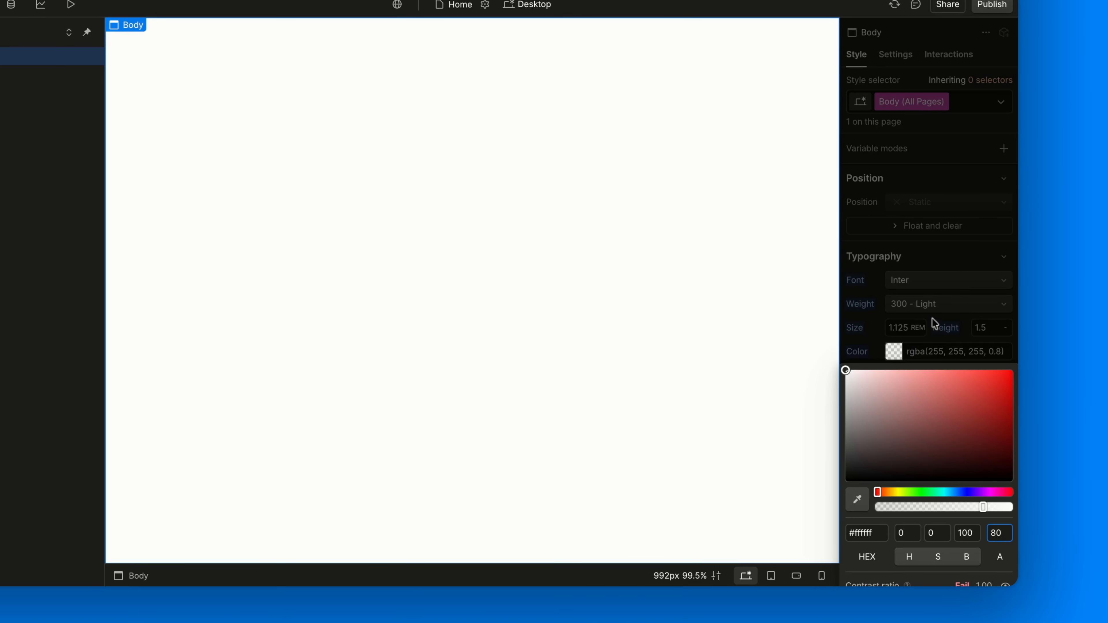
pyautogui.click(931, 341)
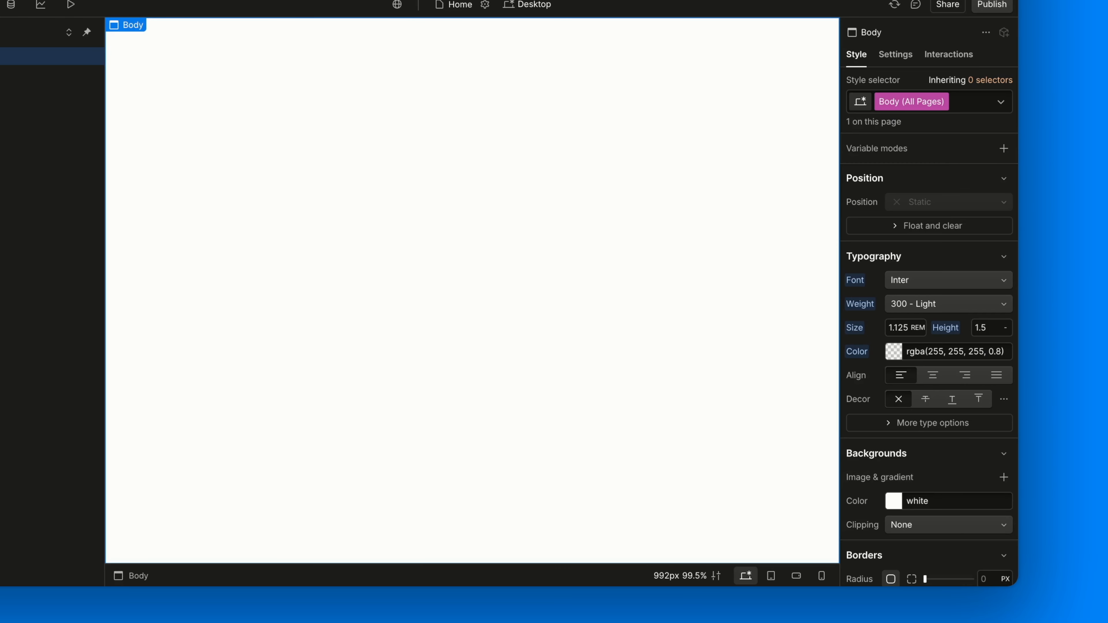
# Set the Body (All Pages) background colour to black
pyautogui.scroll(-5, 921, 324)
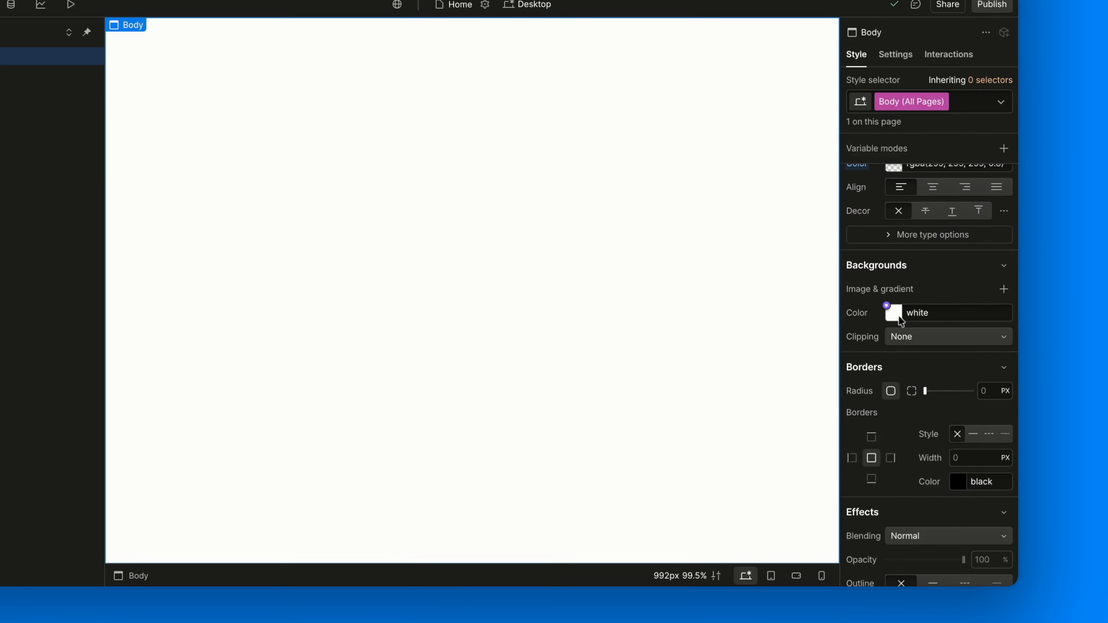
pyautogui.click(898, 317)
pyautogui.moveTo(894, 341); pyautogui.dragTo(844, 444)
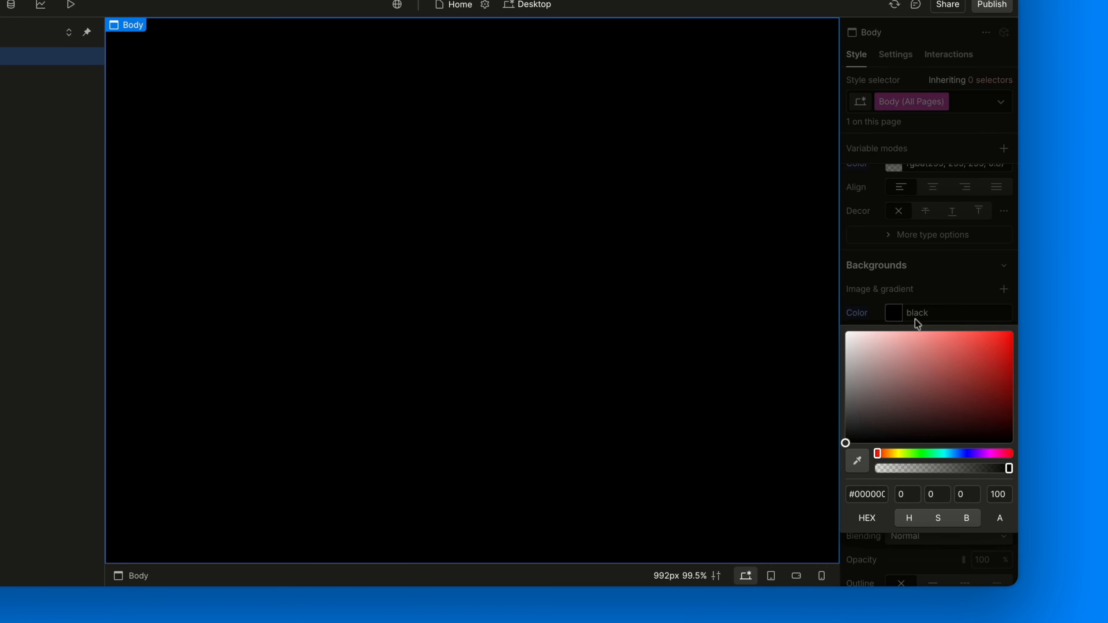
pyautogui.click(949, 282)
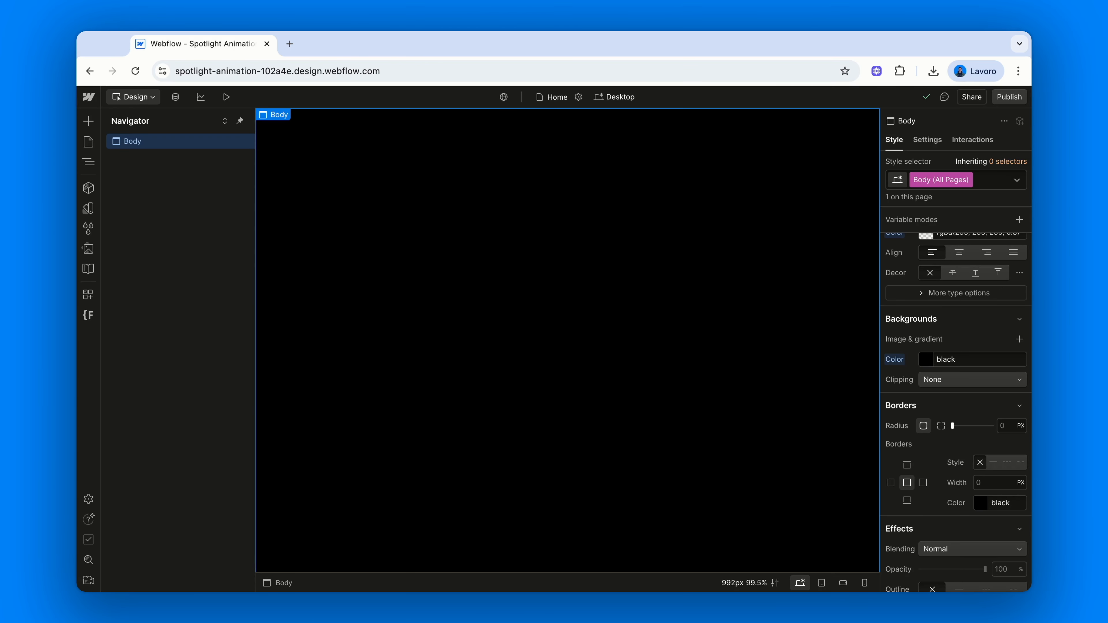
# Add a Section element to the body and give it a new class named "section"
pyautogui.press('super+k')
pyautogui.write('section')
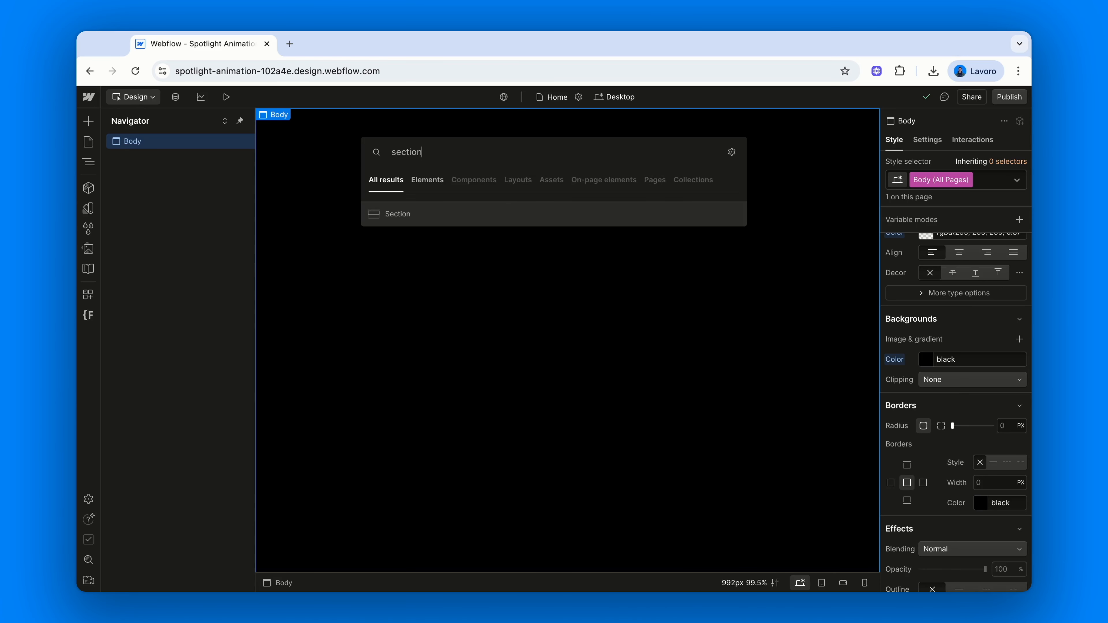
pyautogui.press('Return')
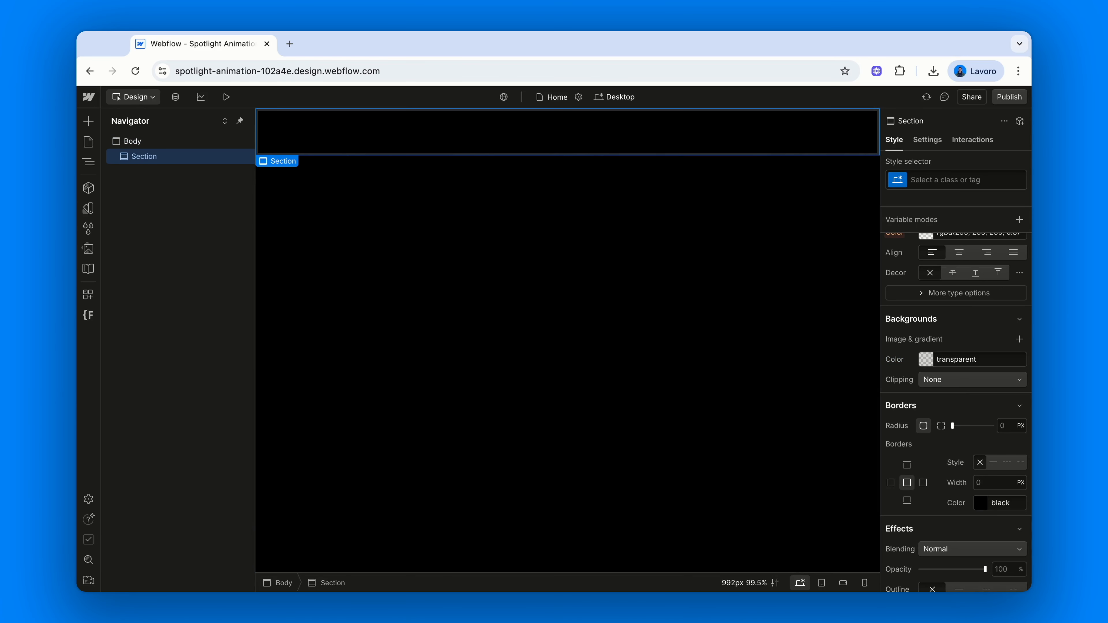
pyautogui.press('super+Return')
pyautogui.write('section')
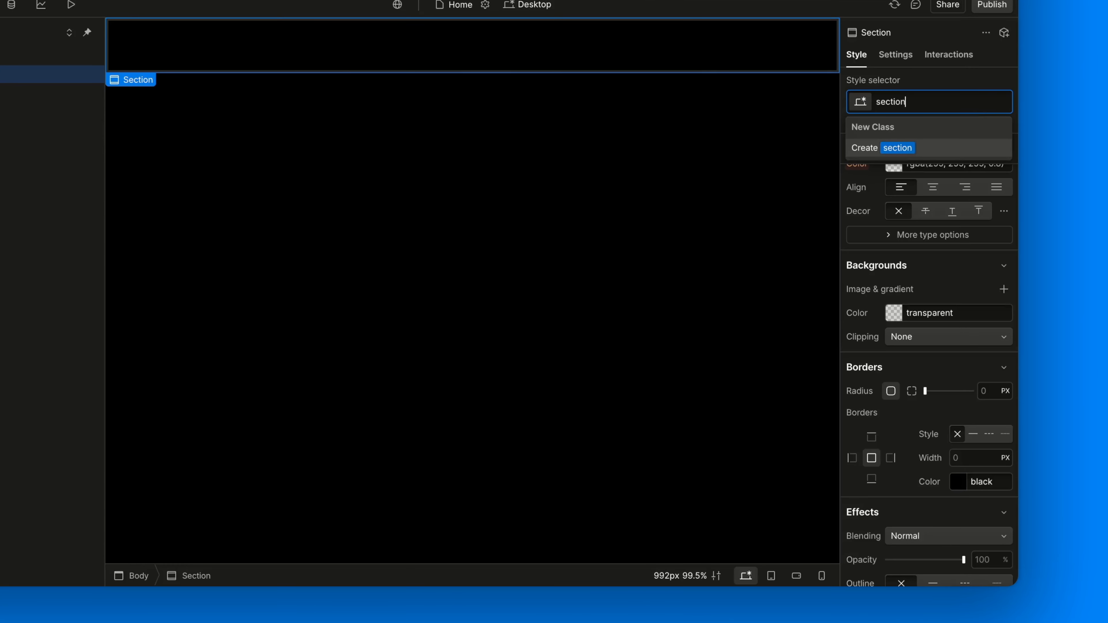
pyautogui.press('Return')
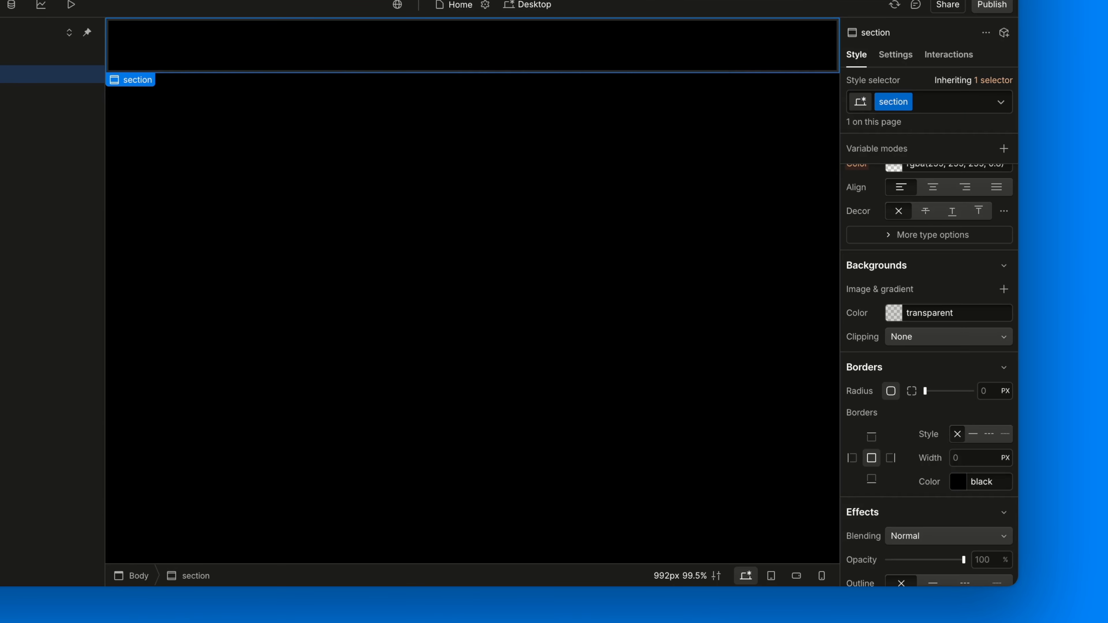
# Set the section's height to 100 VH
pyautogui.scroll(10, 955, 334)
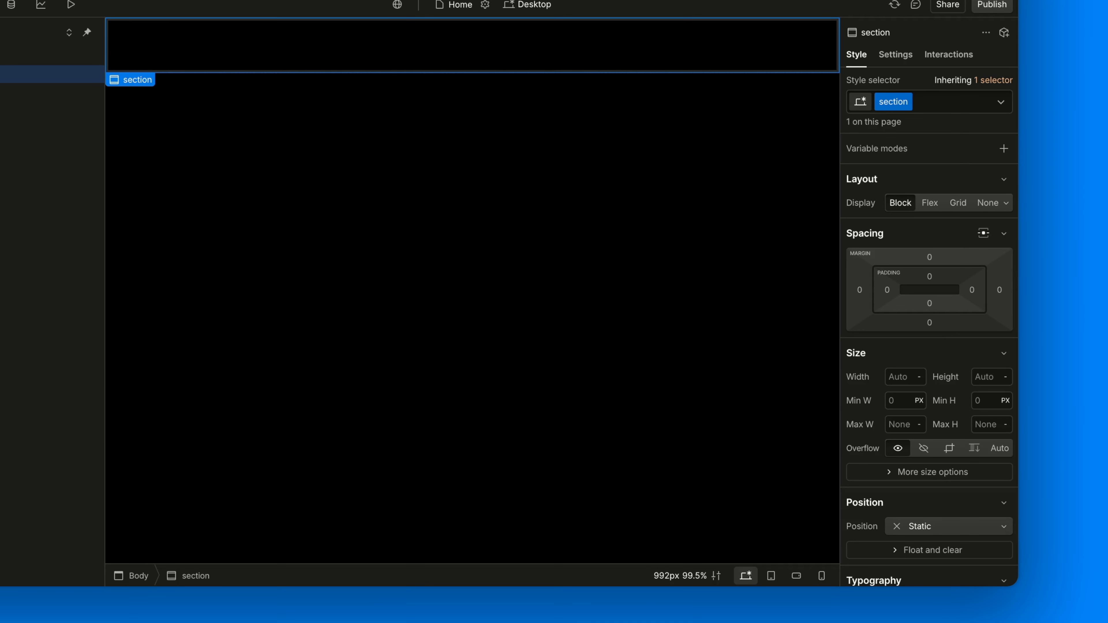
pyautogui.click(984, 378)
pyautogui.write('100vh')
pyautogui.press('Return')
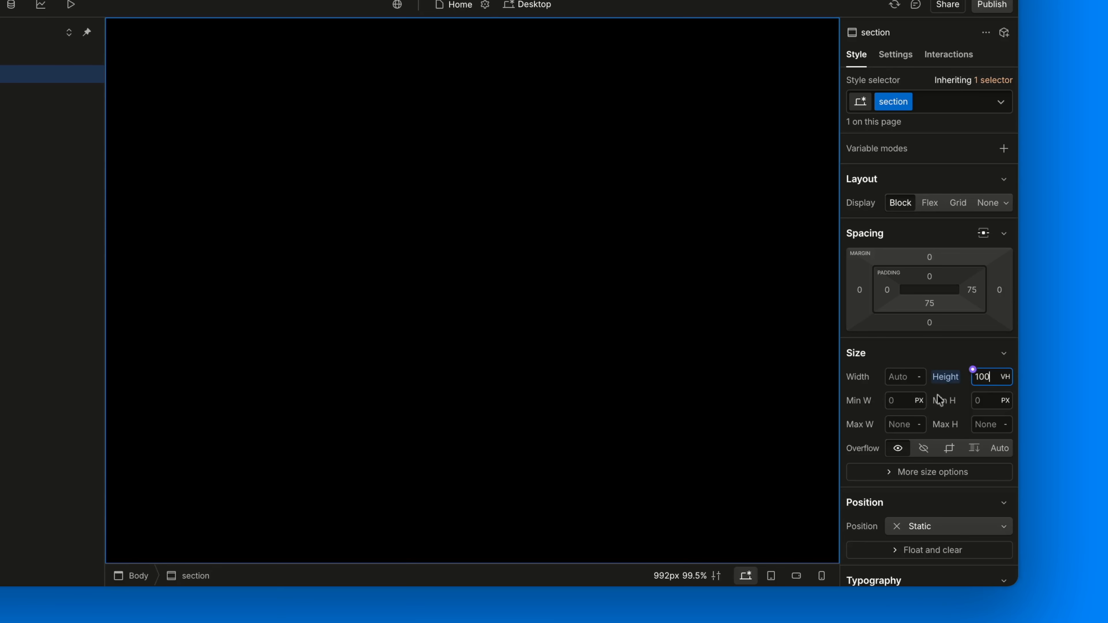
# Set the section's overflow to hidden and its position to Relative
pyautogui.scroll(-4, 940, 399)
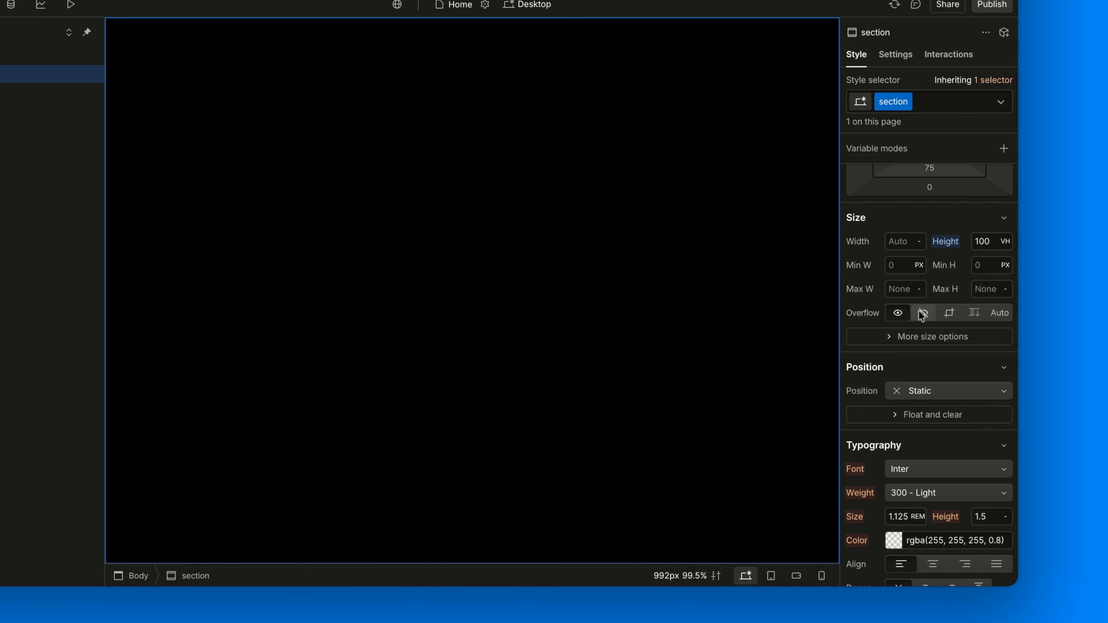
pyautogui.scroll(-4, 914, 377)
pyautogui.scroll(1, 915, 377)
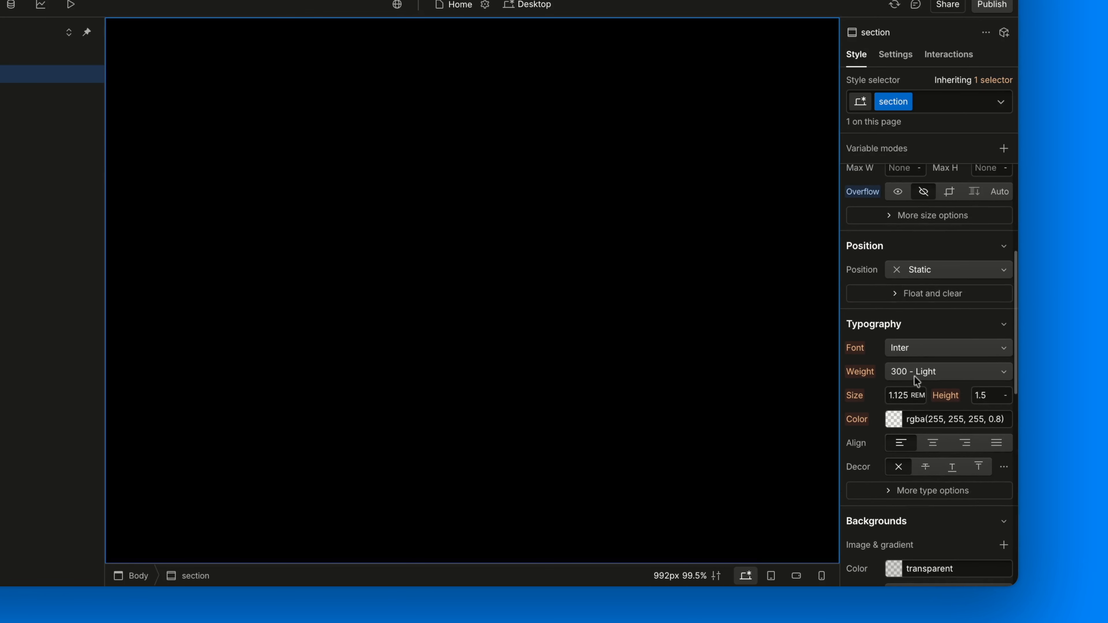
pyautogui.click(921, 268)
pyautogui.click(916, 283)
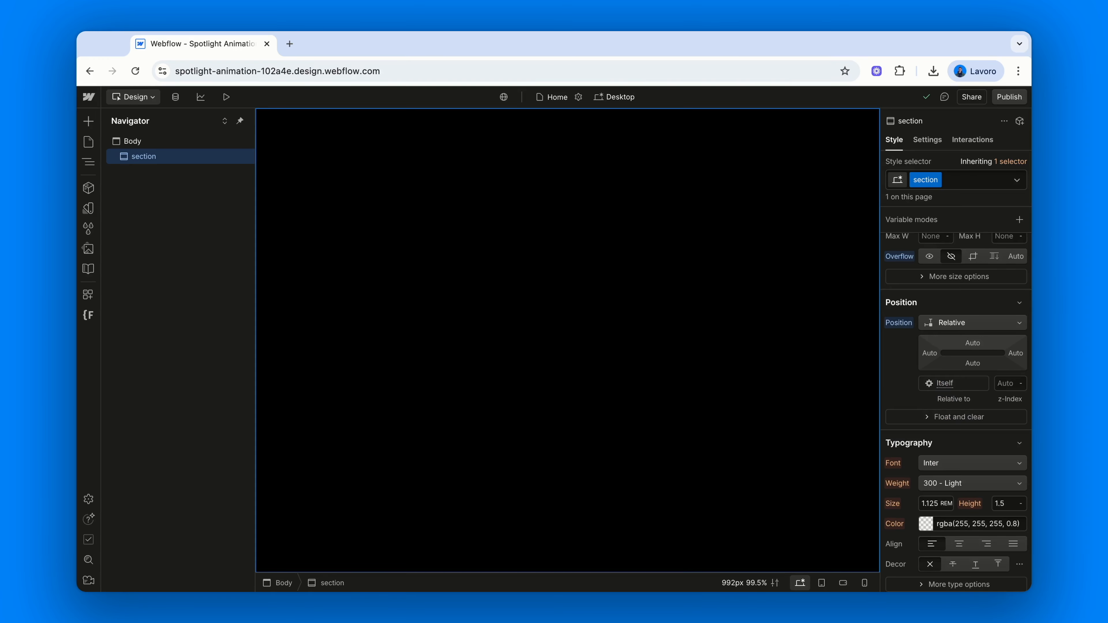
# Add a Container element inside the section and give it a new class named "main-container"
pyautogui.press('super+e')
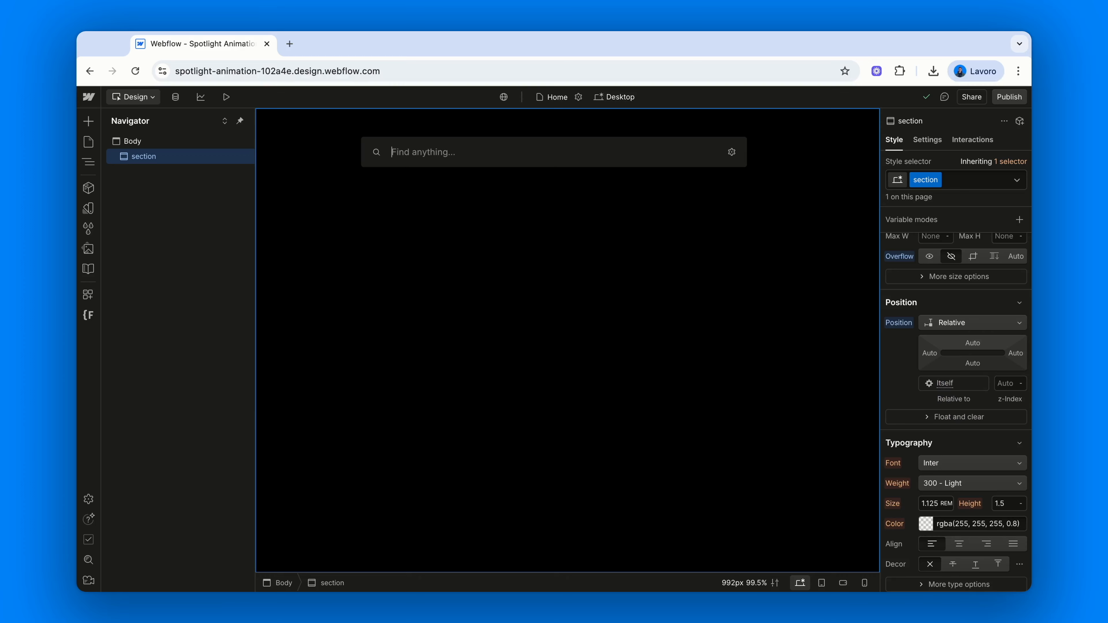
pyautogui.write('container')
pyautogui.press('Return')
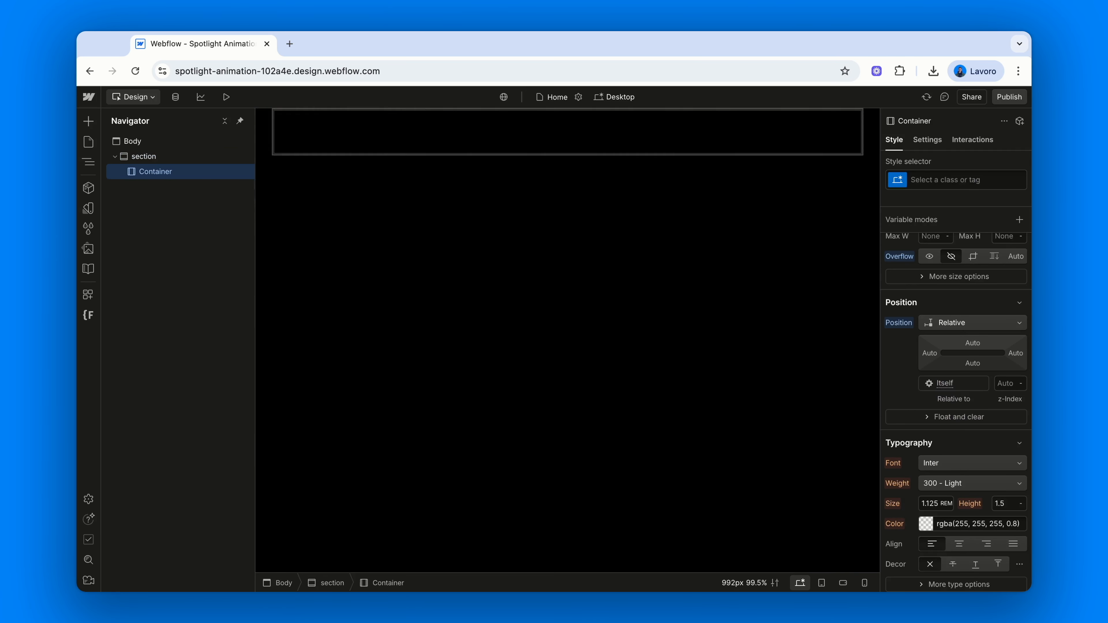
pyautogui.press('super+Return')
pyautogui.write('main-co')
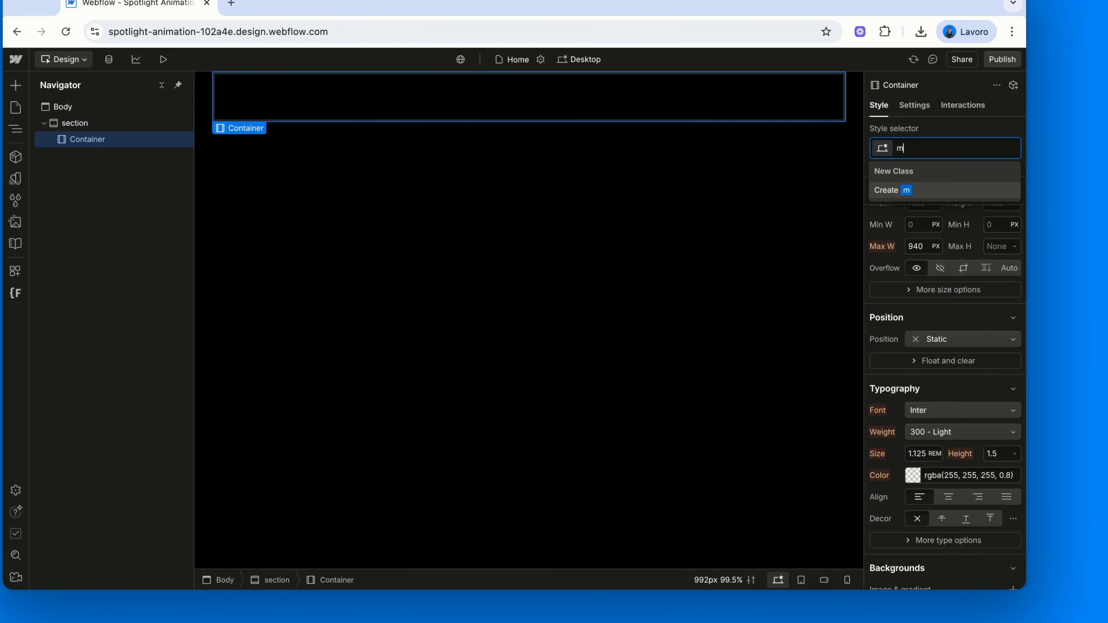
pyautogui.write('ntainer')
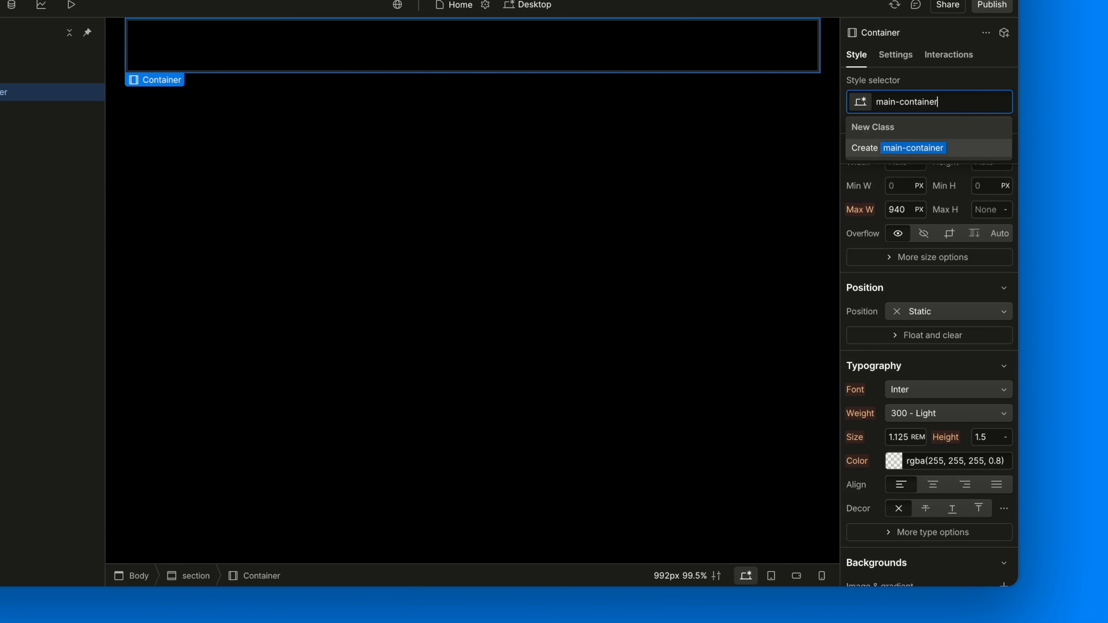
pyautogui.press('Return')
# Set main-container's display to Flex and align its children to Center on both the X and Y axes
pyautogui.scroll(6, 940, 270)
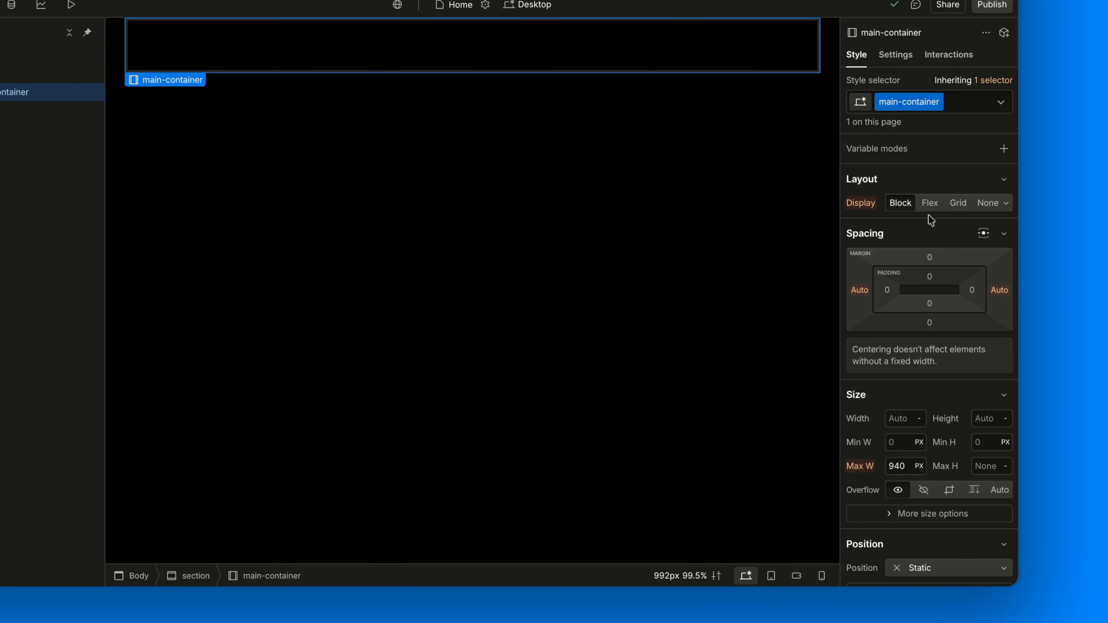
pyautogui.click(930, 203)
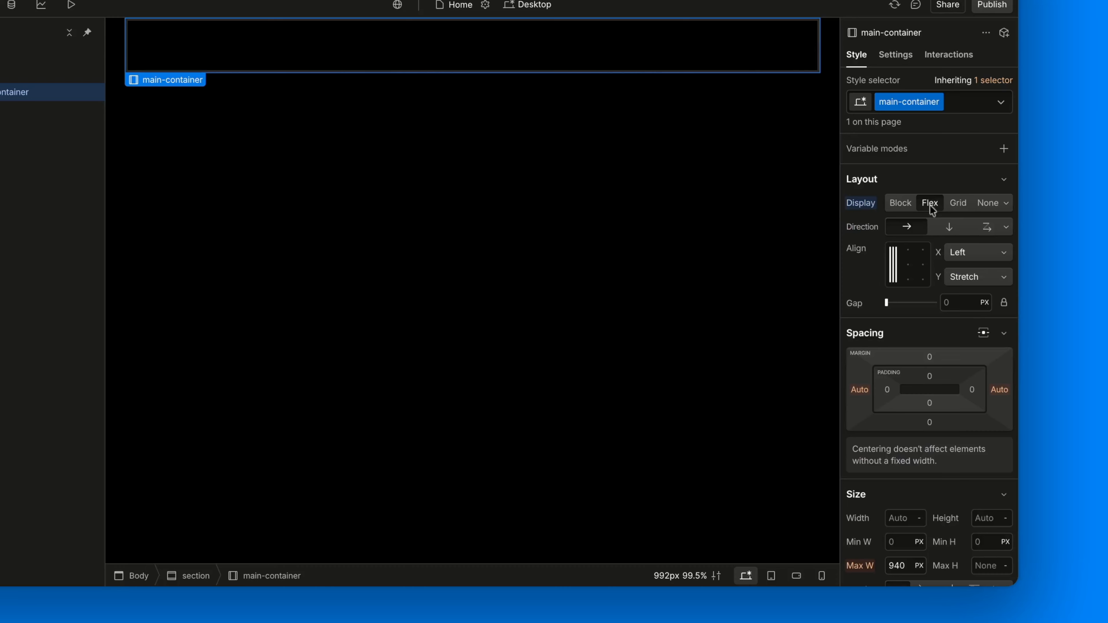
pyautogui.click(908, 266)
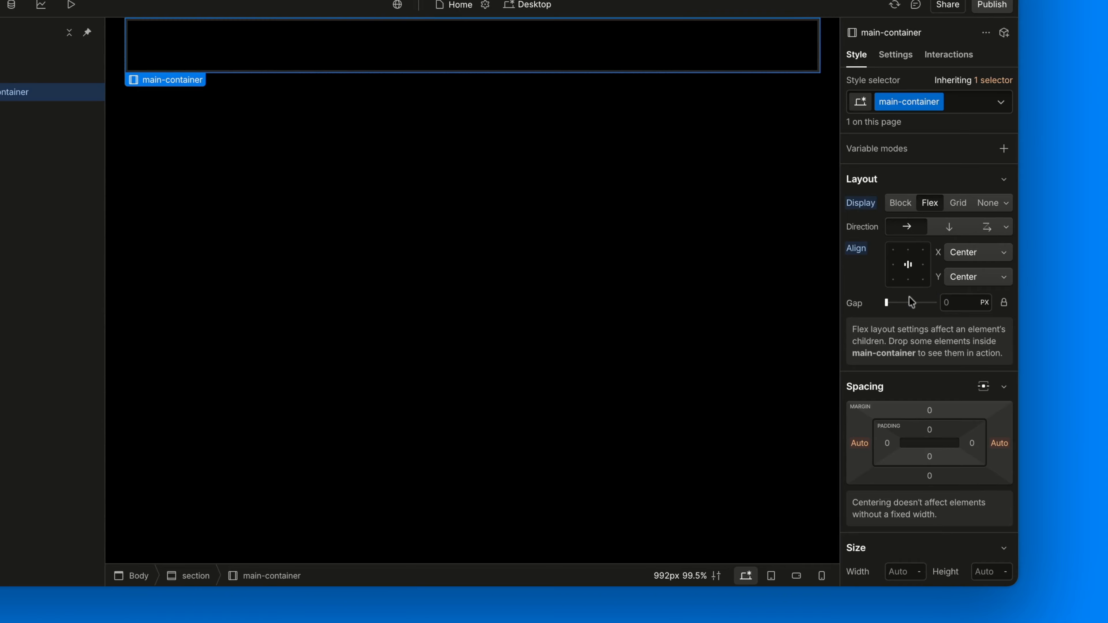
# Set main-container's padding to 6rem on all four sides
pyautogui.scroll(-4, 912, 302)
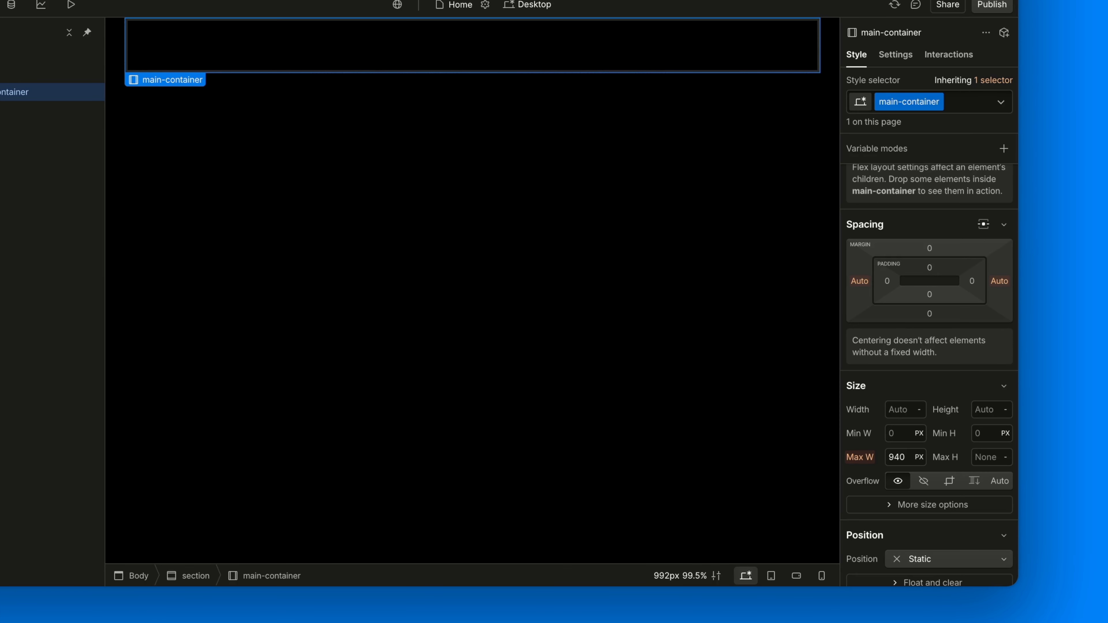
pyautogui.click(930, 273)
pyautogui.write('6rem')
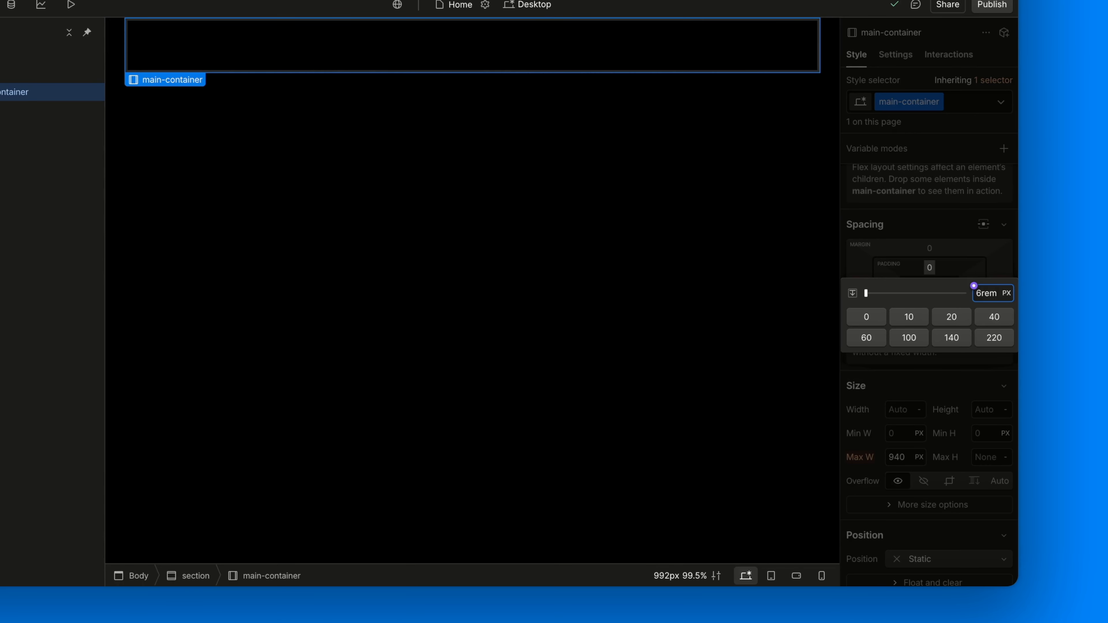
pyautogui.hotkey('shift', 'Return')
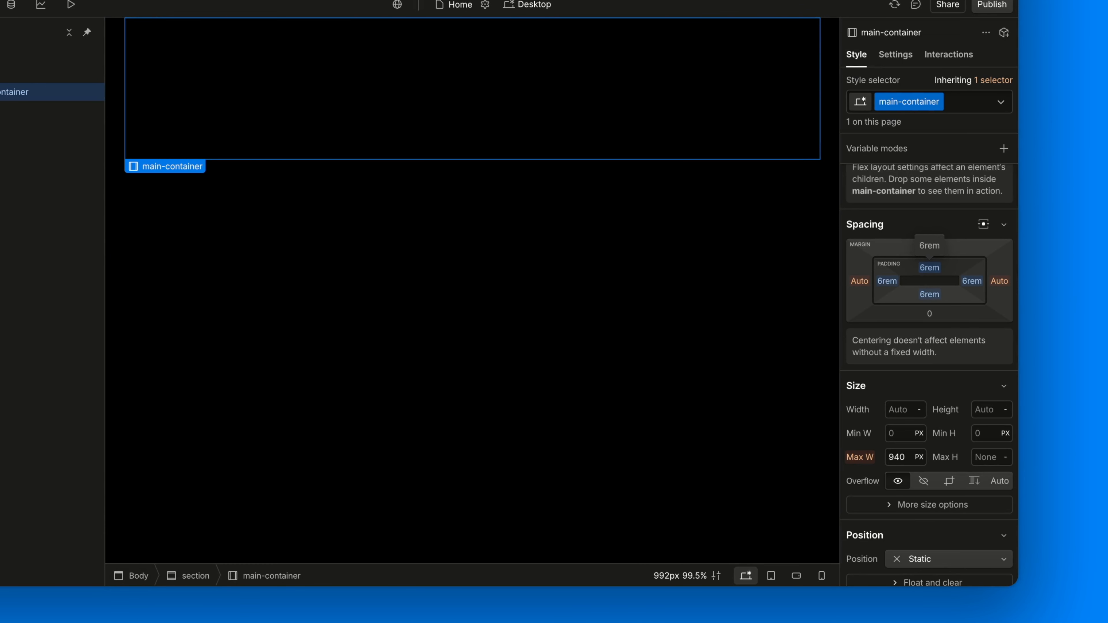
# Set main-container's height to 100% and its maximum width to 90rem
pyautogui.click(987, 409)
pyautogui.write('100%')
pyautogui.press('Return')
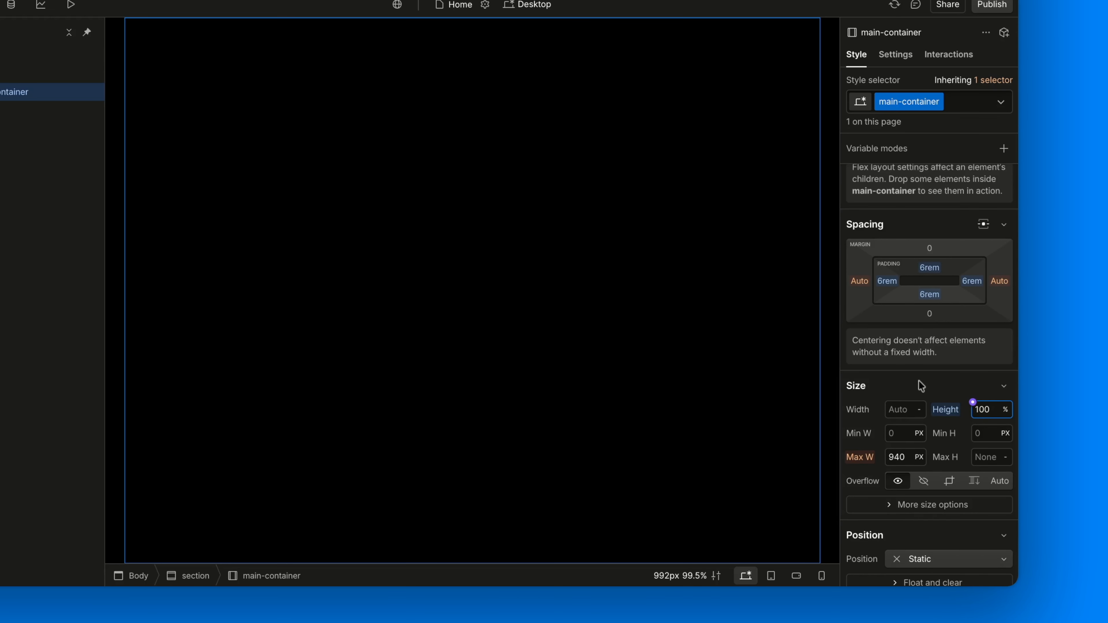
pyautogui.scroll(-4, 920, 386)
pyautogui.click(901, 371)
pyautogui.write('90rem')
pyautogui.press('Return')
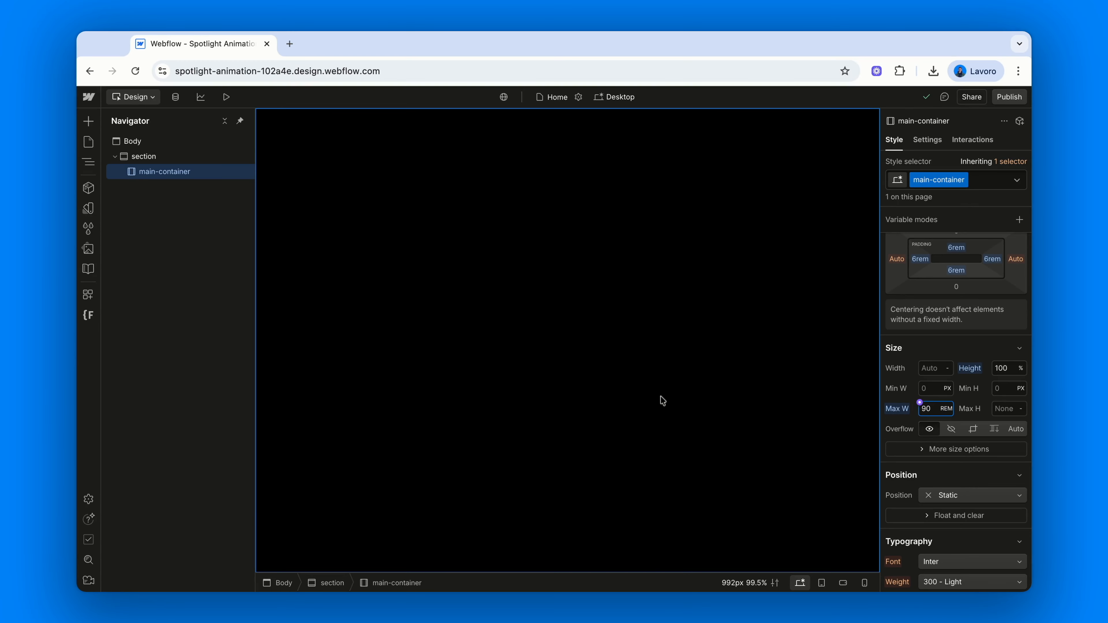
# Add a Div Block with the new class "section_content-wrapper" inside main-container and centre-align its text
pyautogui.press('super+k')
pyautogui.write('div')
pyautogui.press('Return')
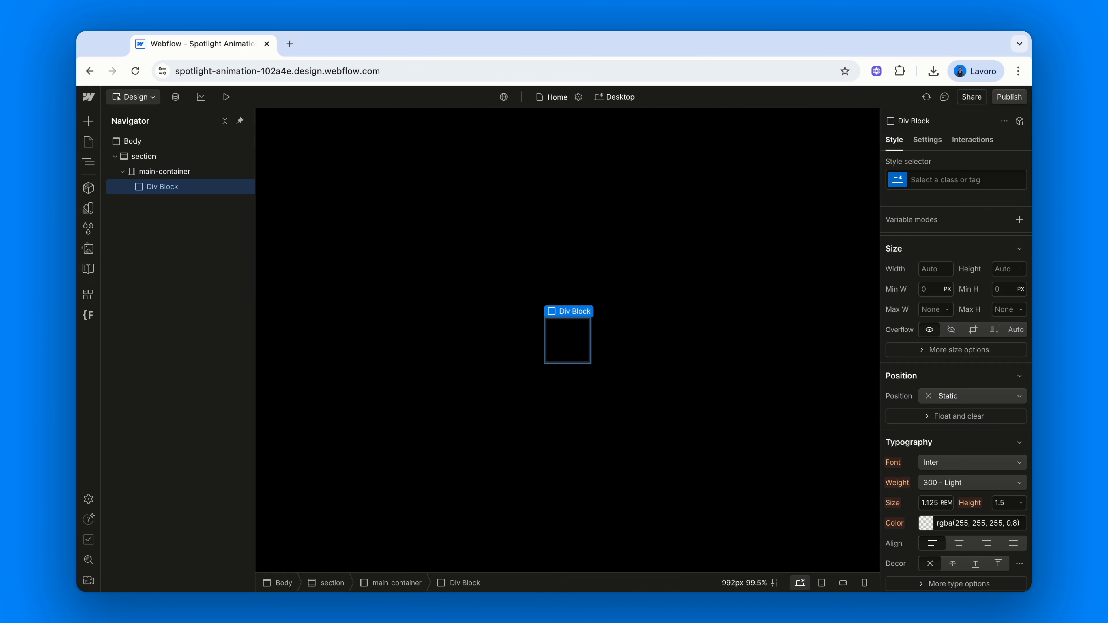
pyautogui.press('super+Return')
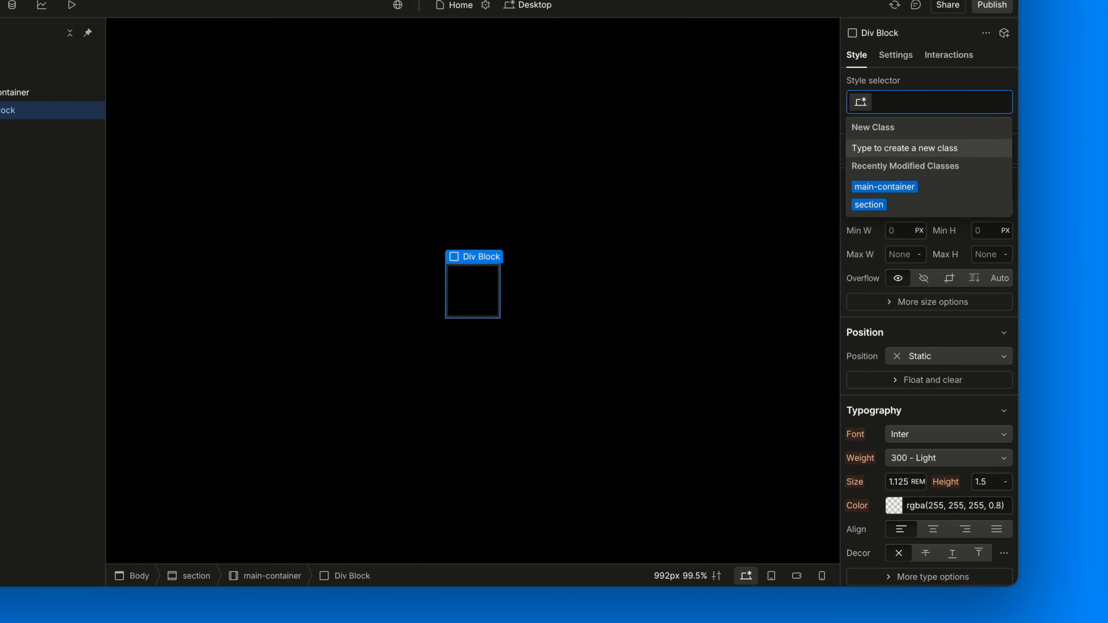
pyautogui.write('section_')
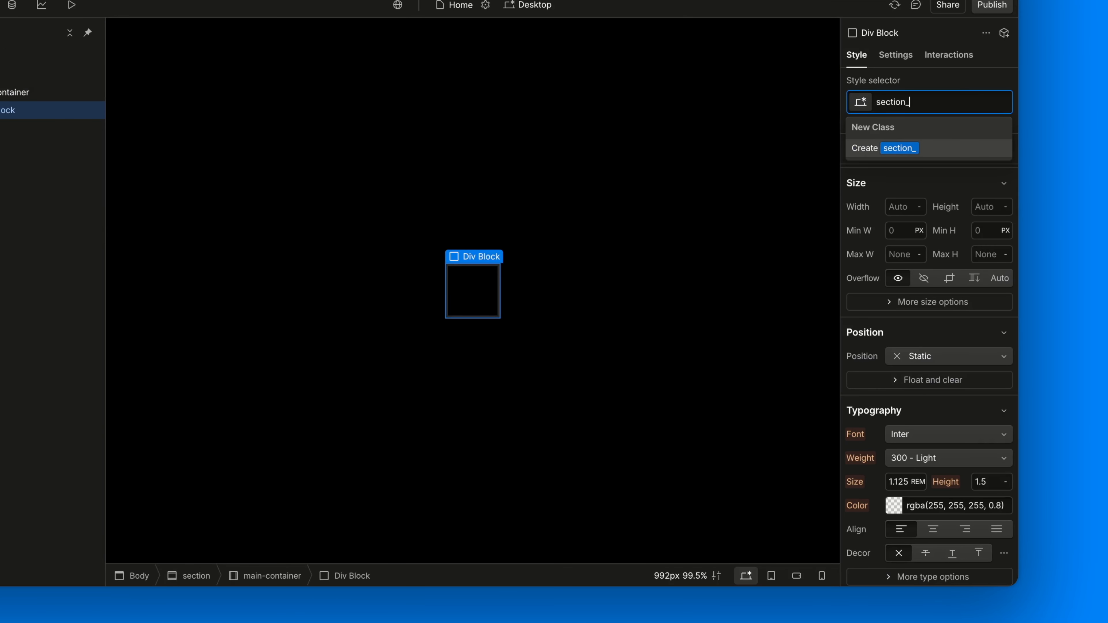
pyautogui.write('content-wrapper')
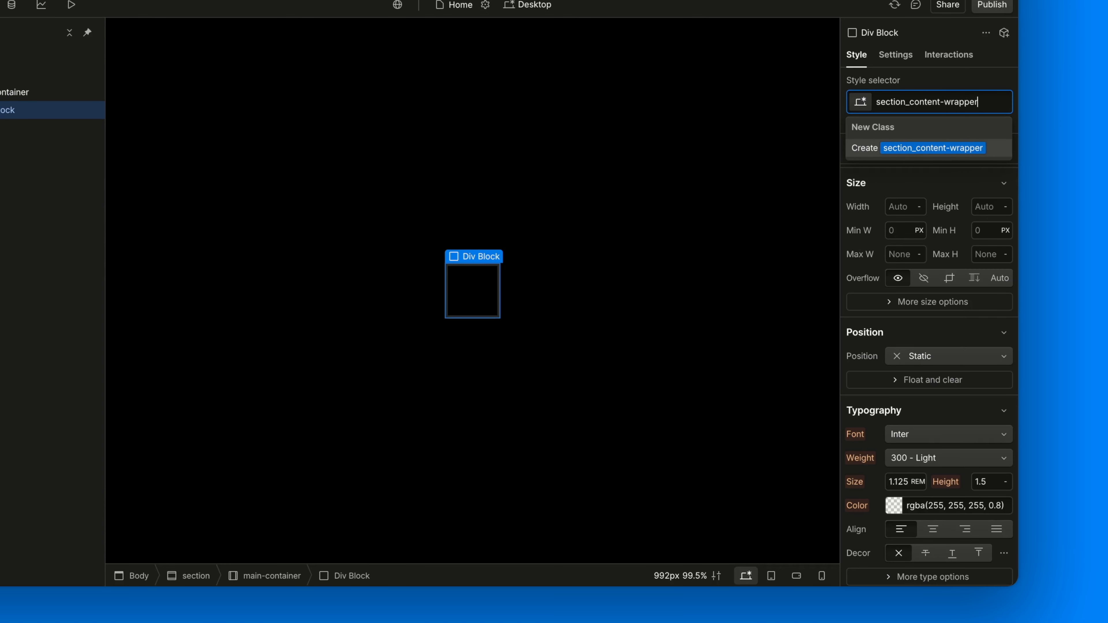
pyautogui.press('Return')
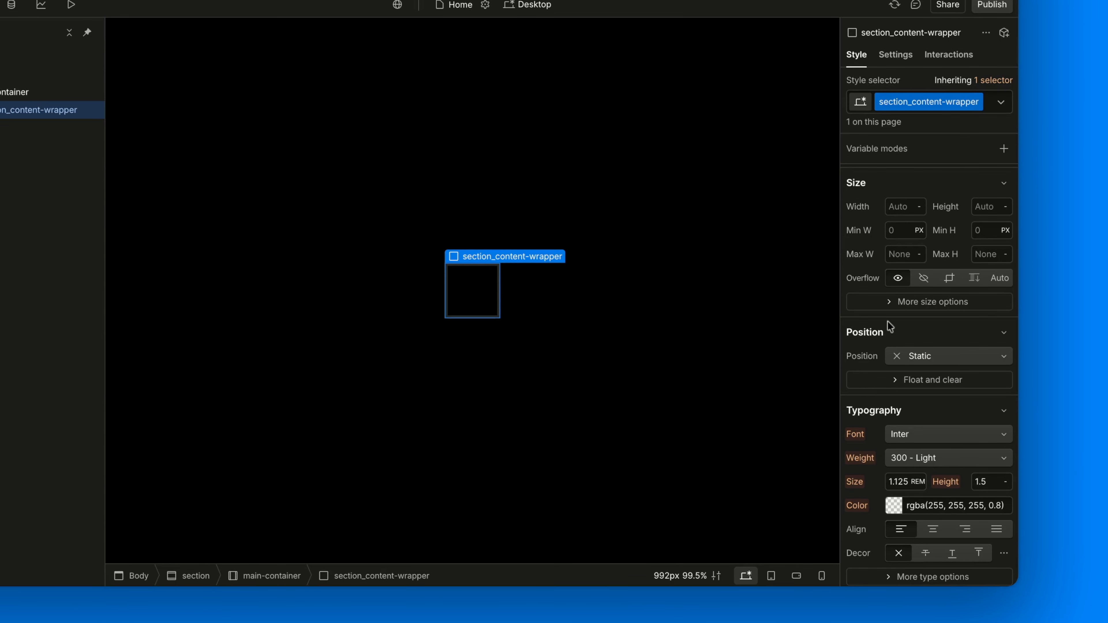
pyautogui.scroll(-5, 889, 322)
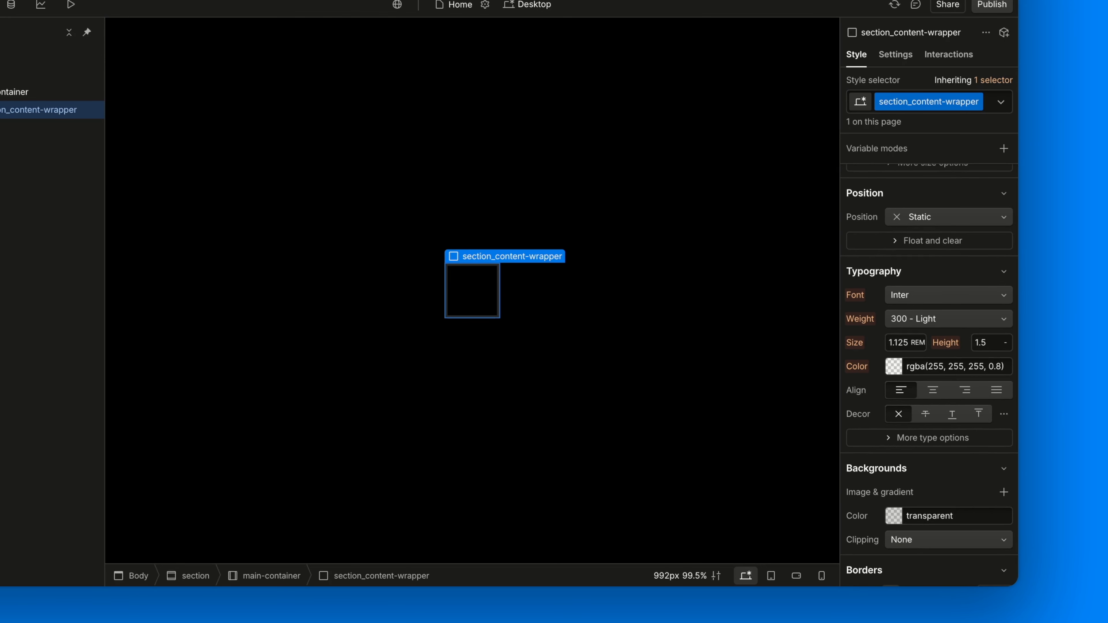
pyautogui.click(943, 391)
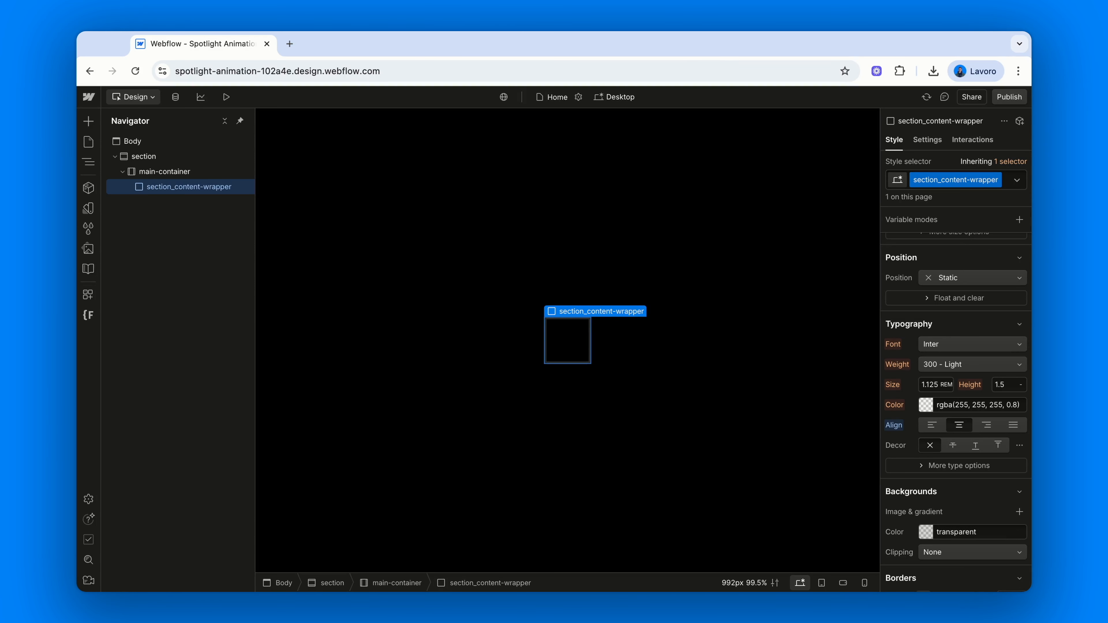
# Add an H1 heading inside section_content-wrapper with the text "native interactive gradient in webflow"
pyautogui.press('super+k')
pyautogui.write('head')
pyautogui.press('Return')
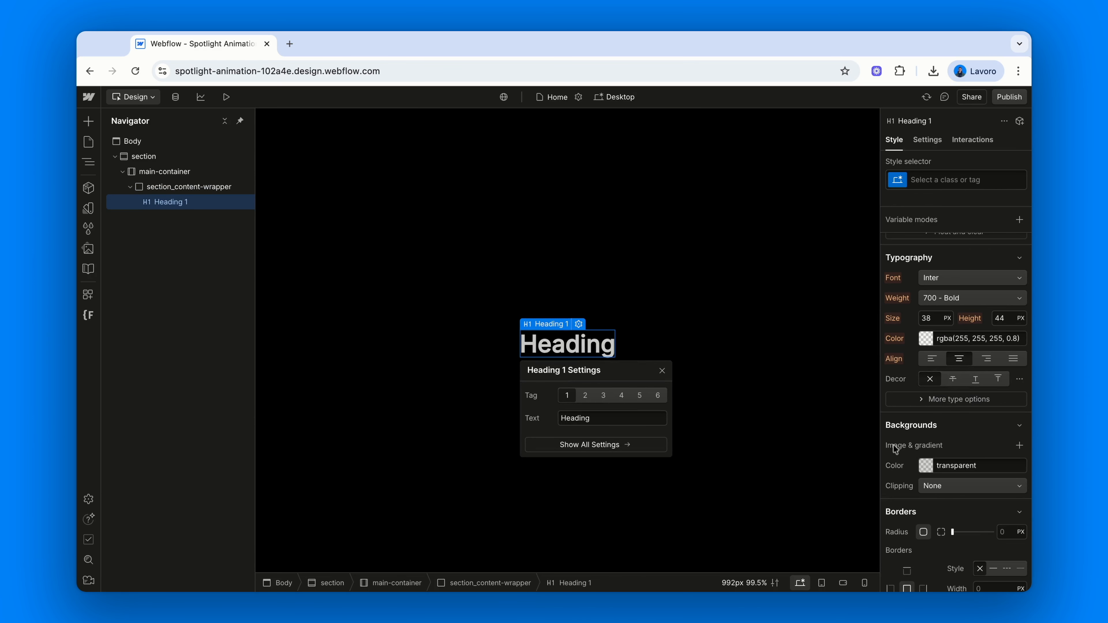
pyautogui.doubleClick(558, 349)
pyautogui.write('native interactive gradient in webflow')
# Target the All H1 Headings tag for styling and set its top and bottom margins to 0
pyautogui.click(960, 179)
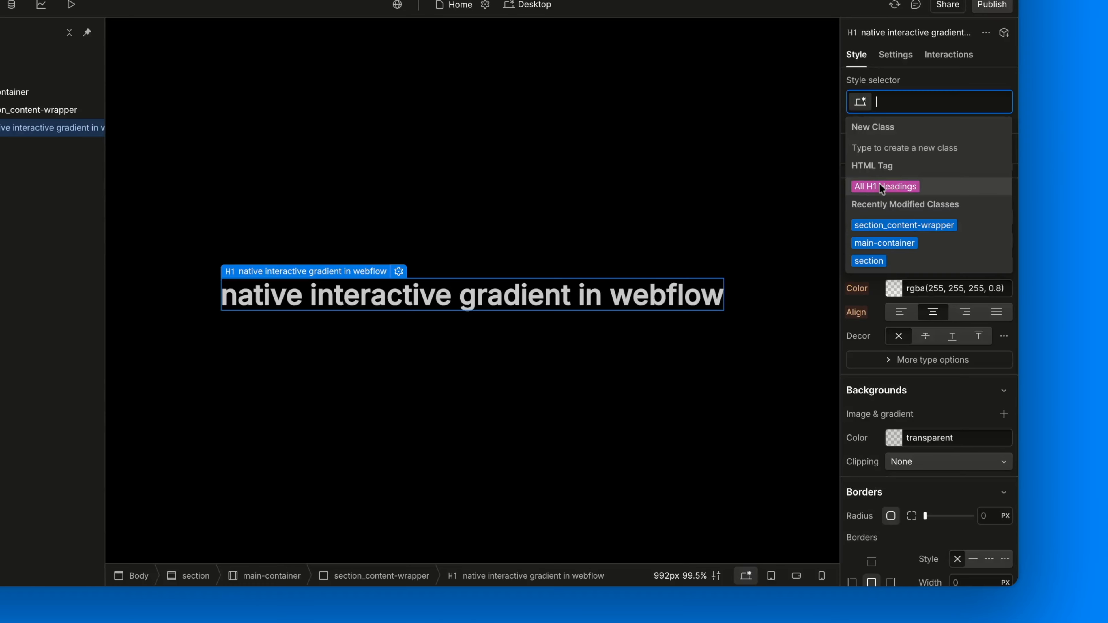
pyautogui.click(879, 183)
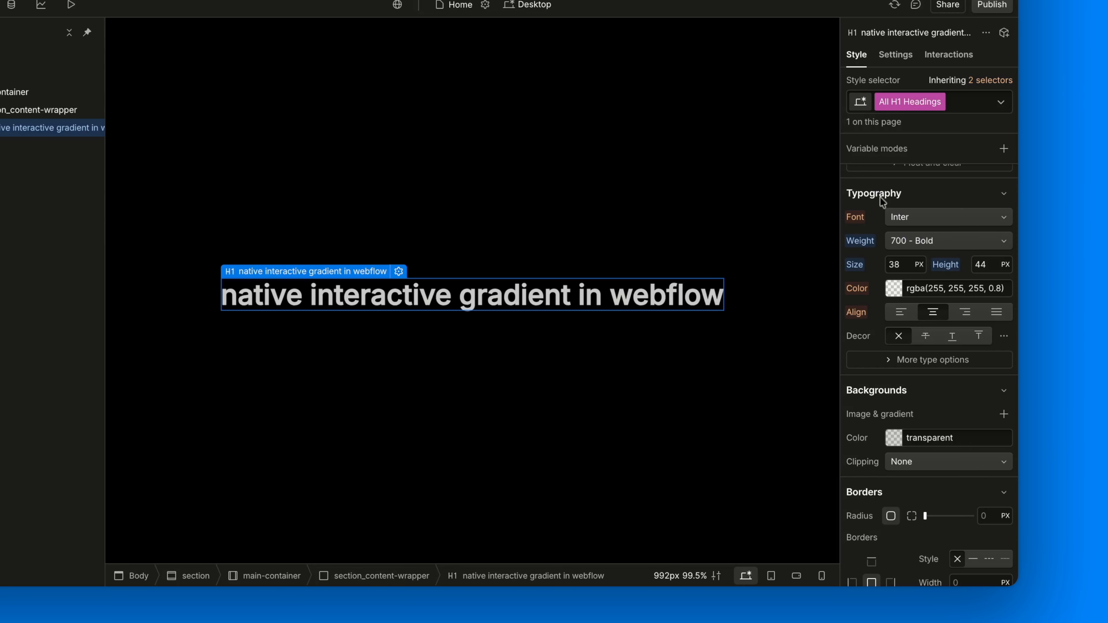
pyautogui.scroll(5, 874, 304)
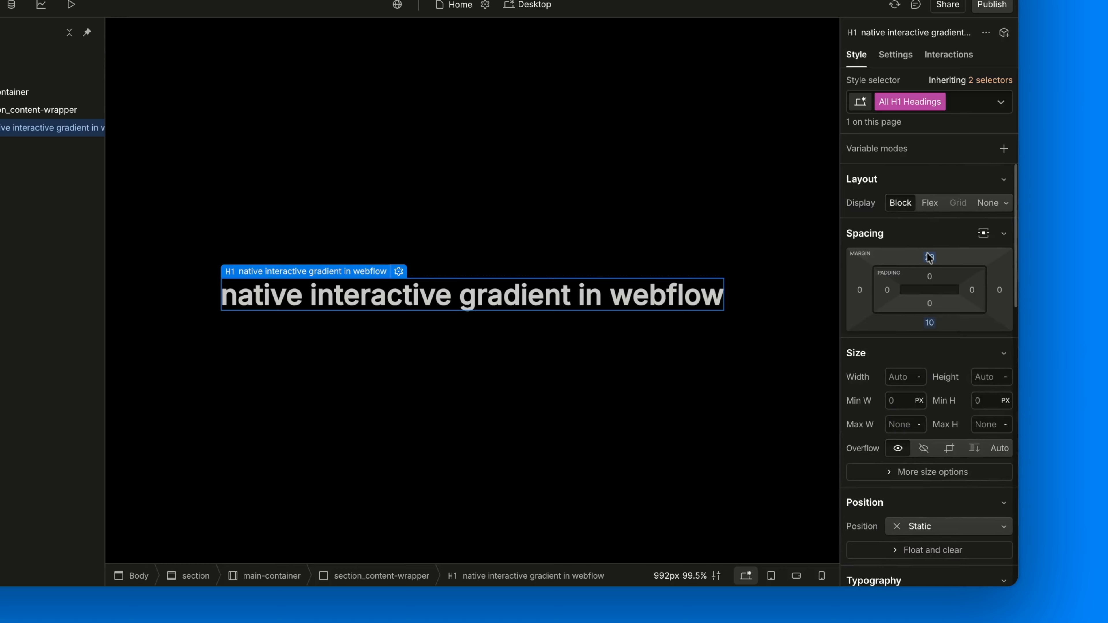
pyautogui.click(930, 257)
pyautogui.write('-')
pyautogui.press('BackSpace')
pyautogui.write('0')
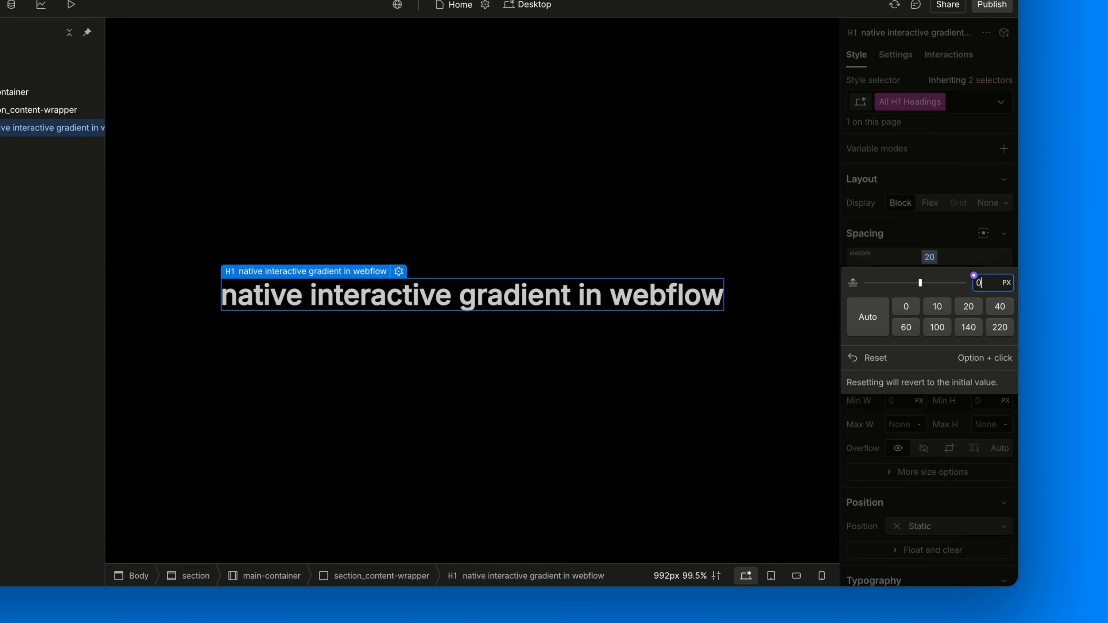
pyautogui.press('Return')
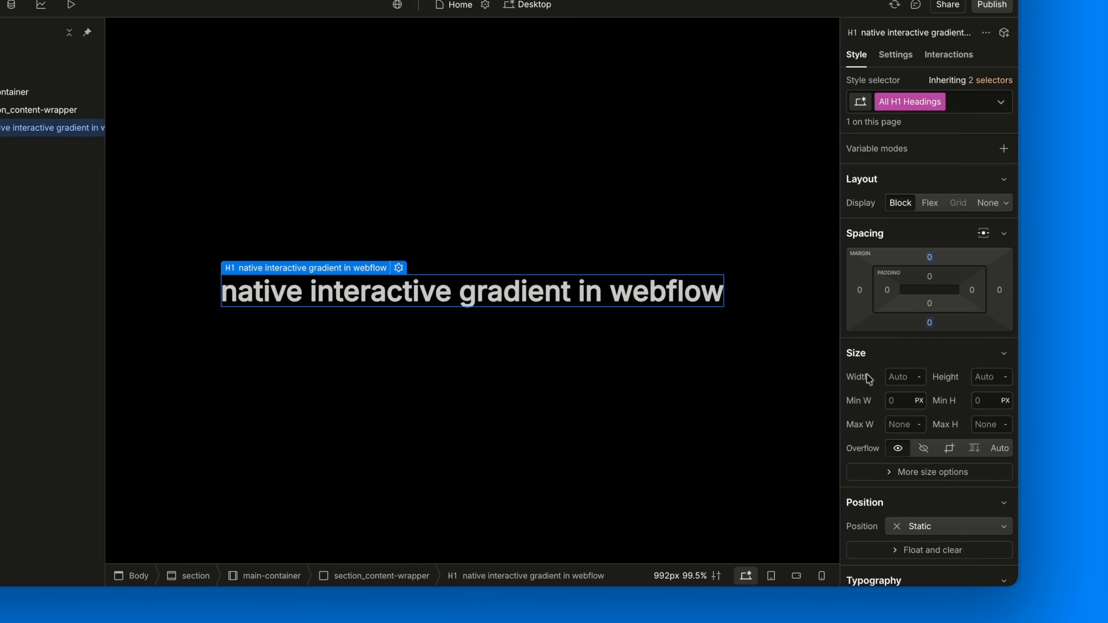
# Set the font weight of All H1 Headings to 500 - Medium
pyautogui.scroll(-3, 876, 371)
pyautogui.scroll(-3, 877, 373)
pyautogui.click(914, 446)
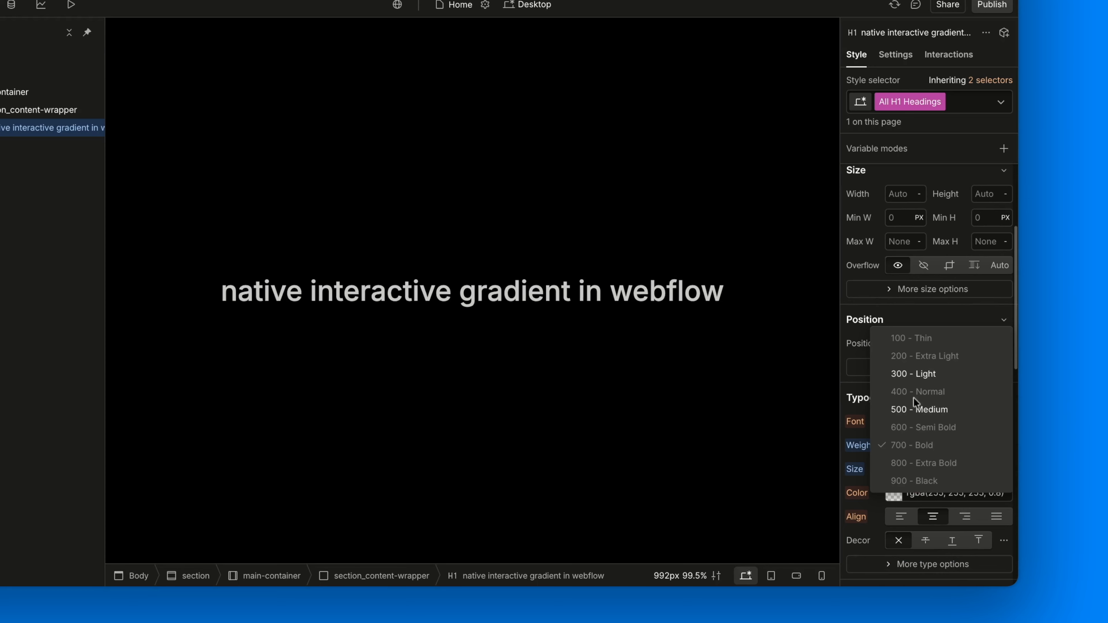
pyautogui.click(924, 408)
# Set the font size of All H1 Headings to 3.5rem and the line height to 1.1
pyautogui.scroll(-4, 885, 465)
pyautogui.click(904, 366)
pyautogui.write('3.5rem')
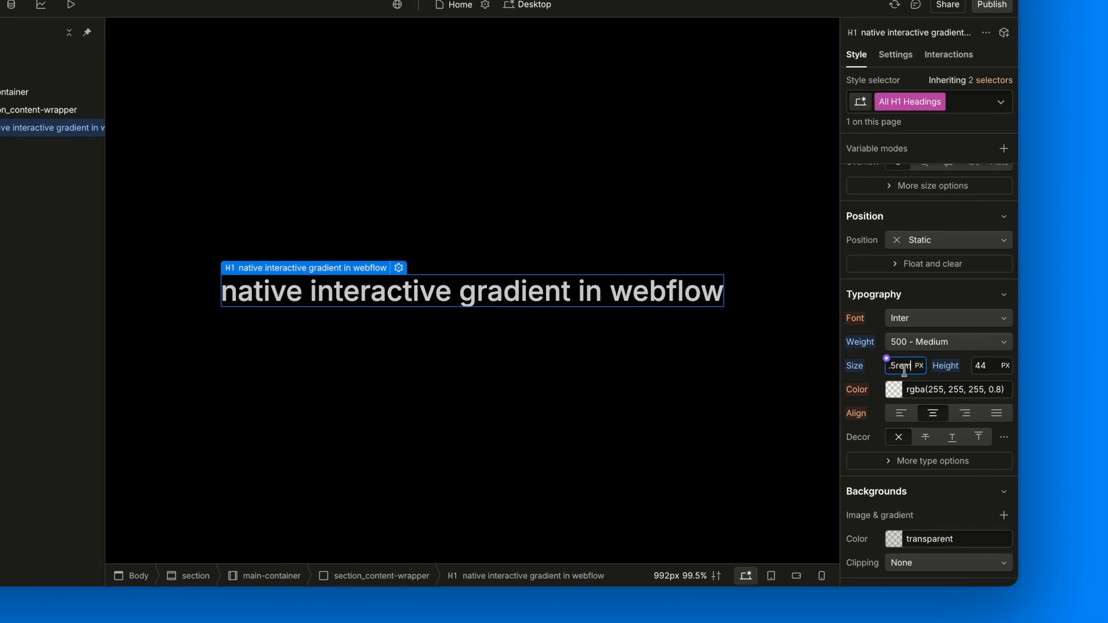
pyautogui.press('Return')
pyautogui.click(989, 369)
pyautogui.write('1.1')
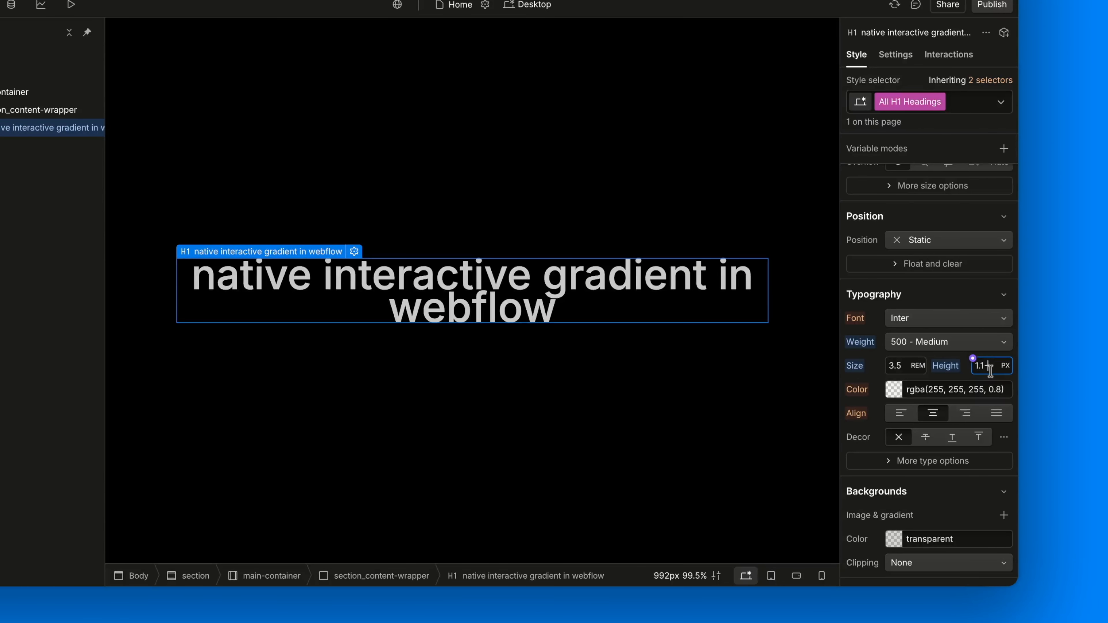
pyautogui.press('Return')
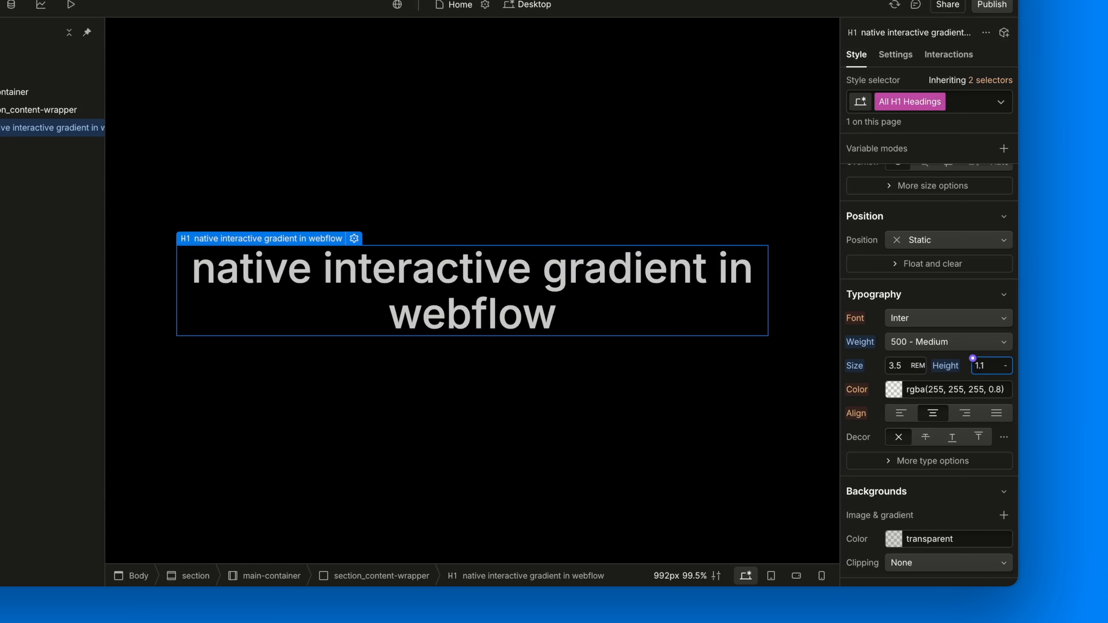
# Raise the opacity of the All H1 Headings text colour to 100 for solid white
pyautogui.click(895, 392)
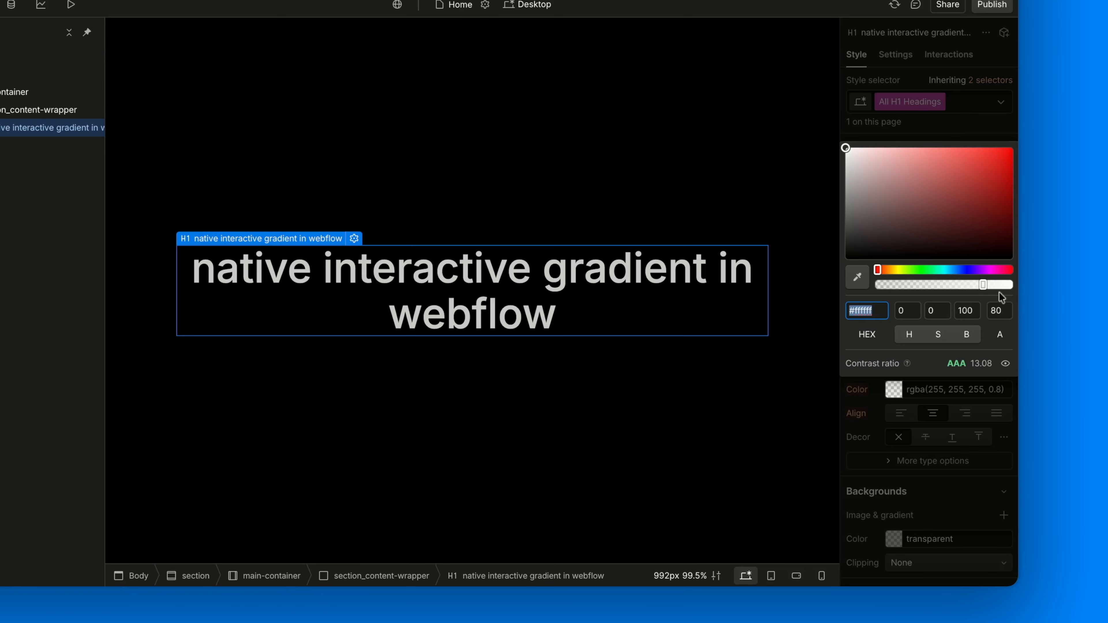
pyautogui.click(1009, 285)
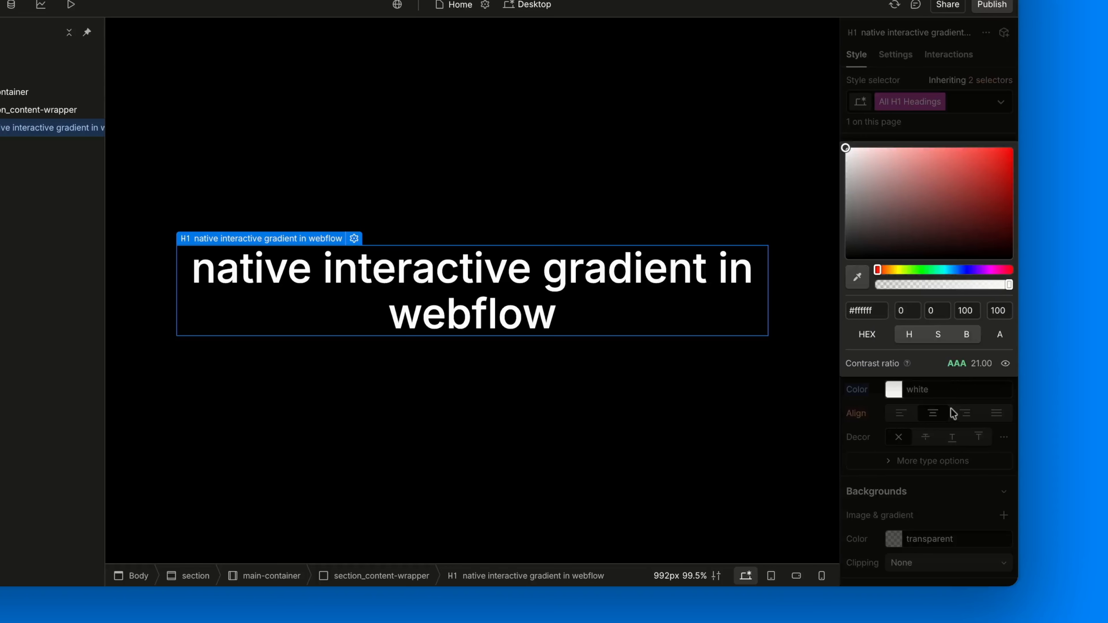
pyautogui.click(950, 409)
# Set the letter spacing of All H1 Headings to -0.05em
pyautogui.scroll(-3, 886, 494)
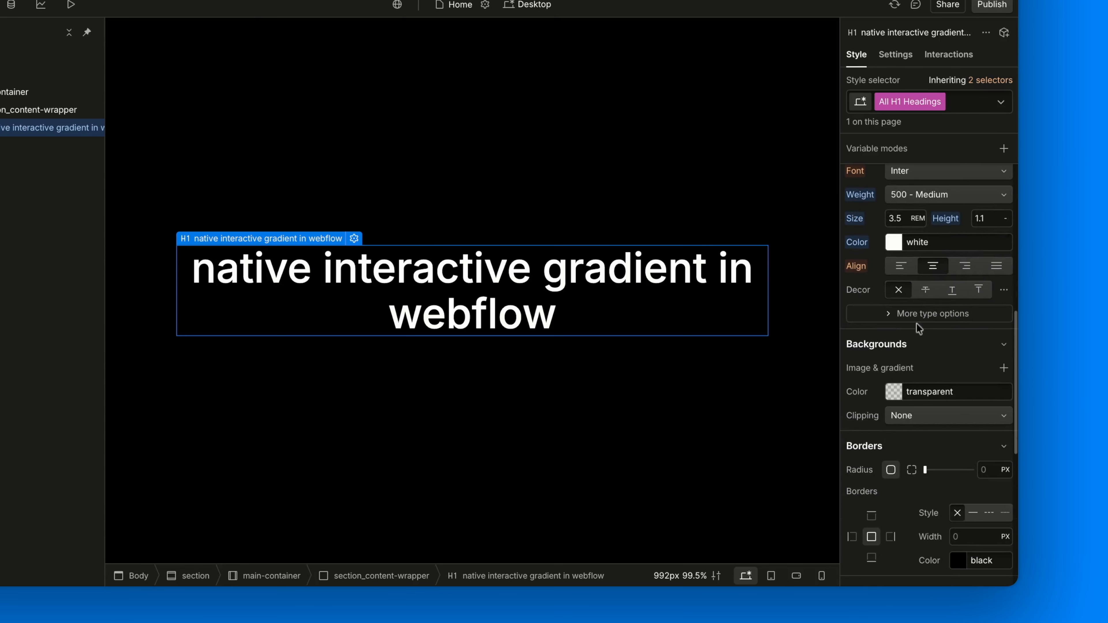
pyautogui.click(926, 315)
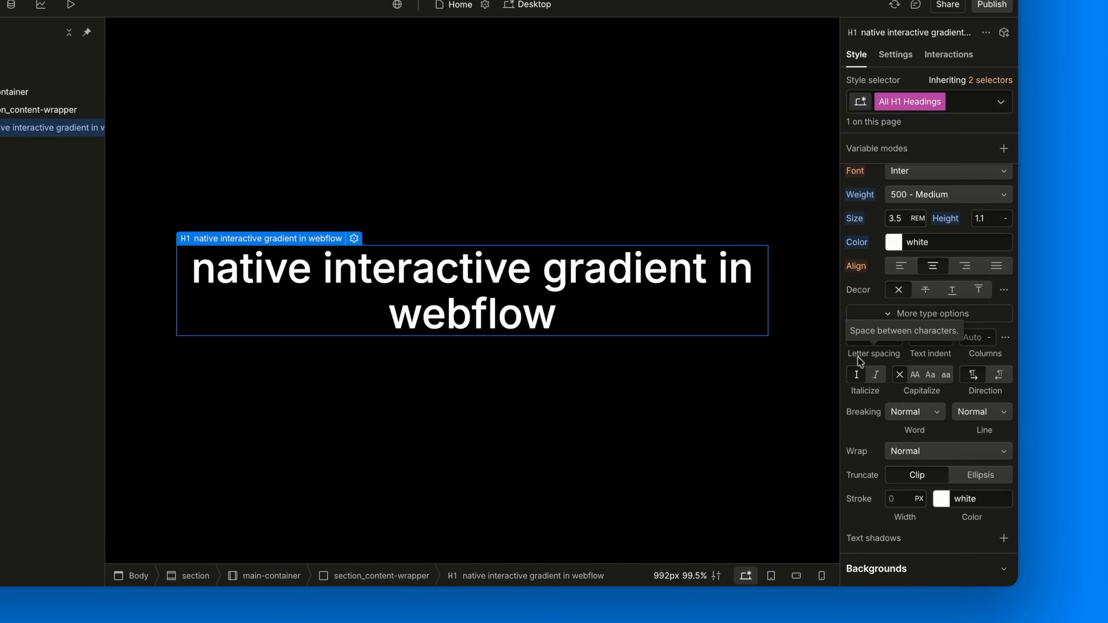
pyautogui.click(865, 337)
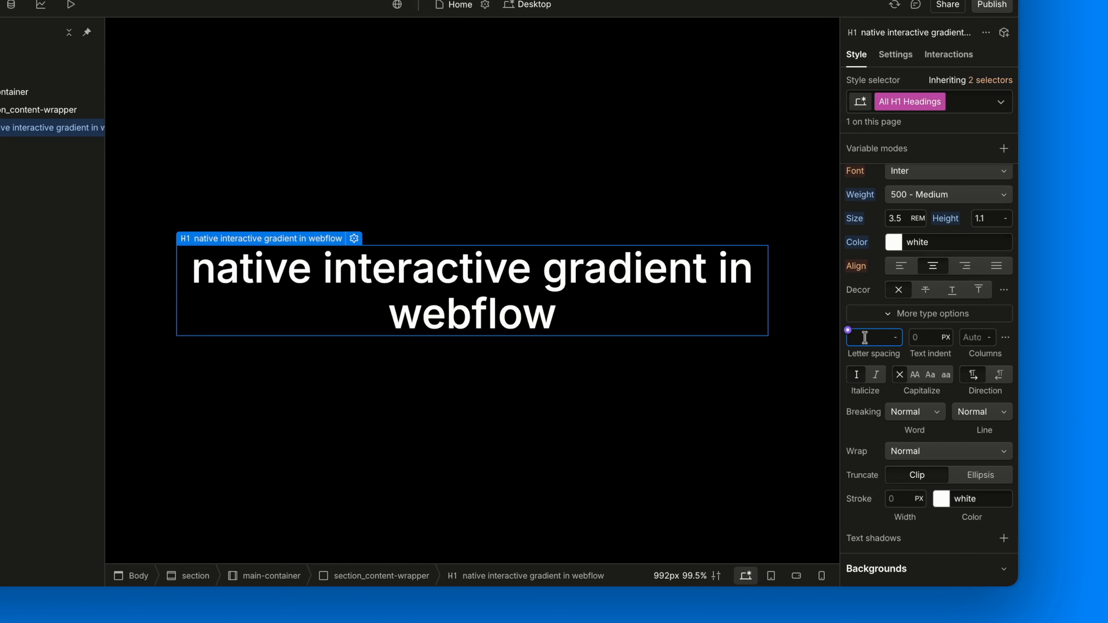
pyautogui.write('-0.05em')
pyautogui.press('Return')
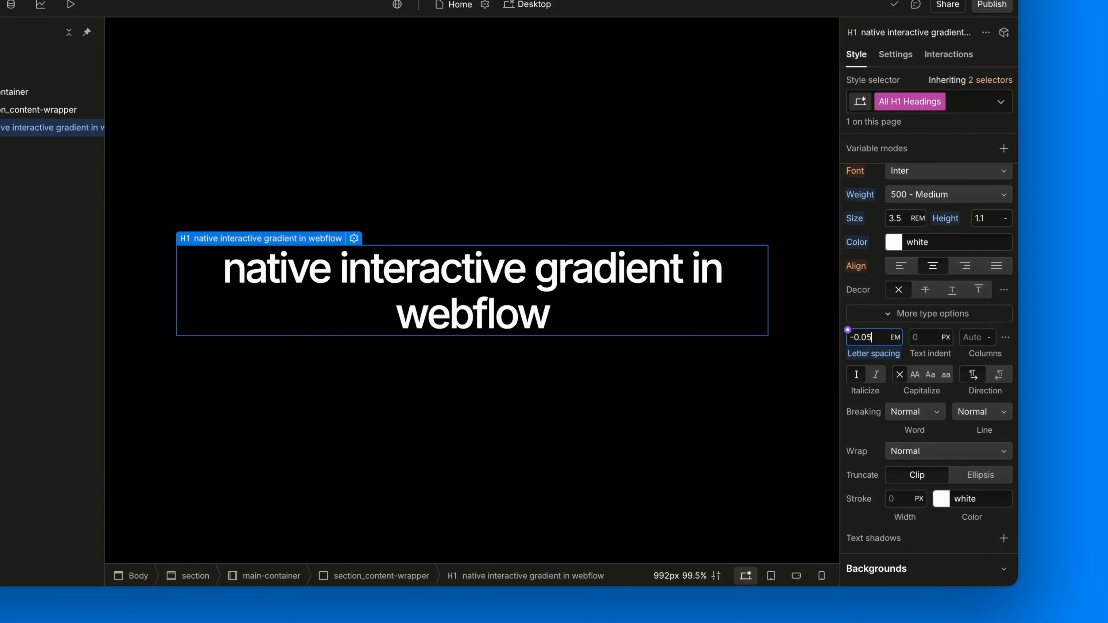
# Capitalize the first letter of every word in All H1 Headings
pyautogui.click(931, 374)
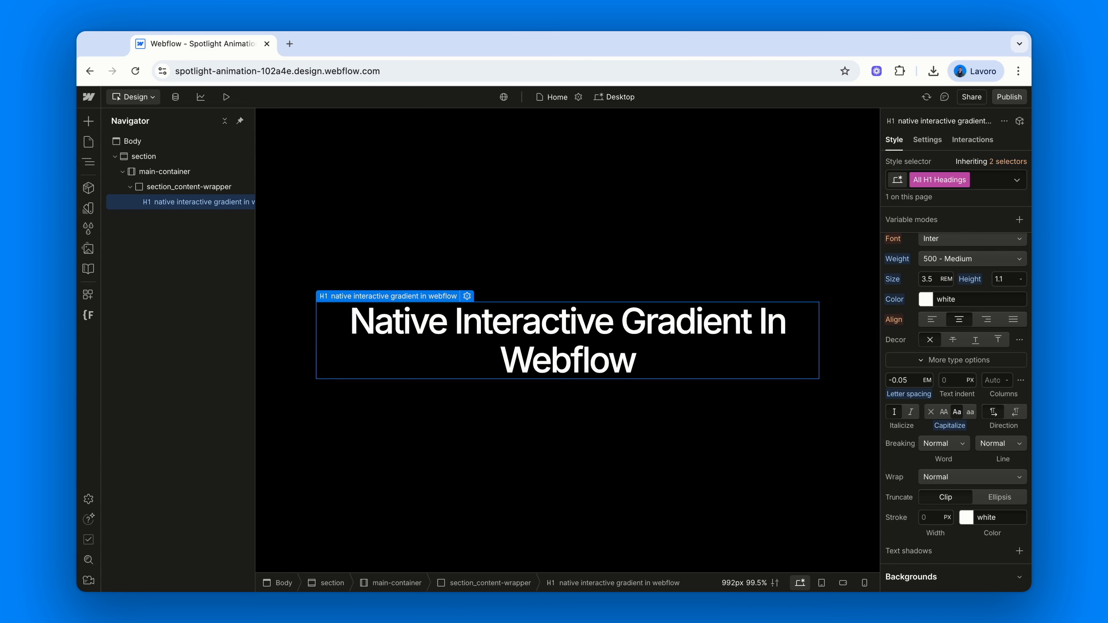
# Add a Paragraph element below the H1 heading in section_content-wrapper
pyautogui.press('super+k')
pyautogui.write('pa')
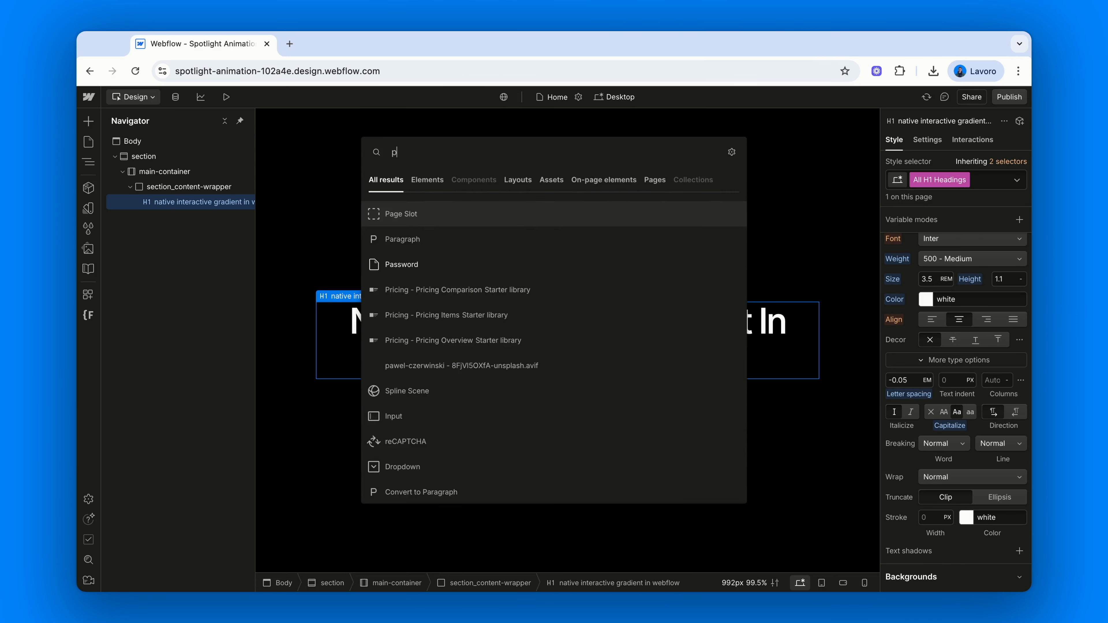
pyautogui.press('Down')
pyautogui.press('Down')
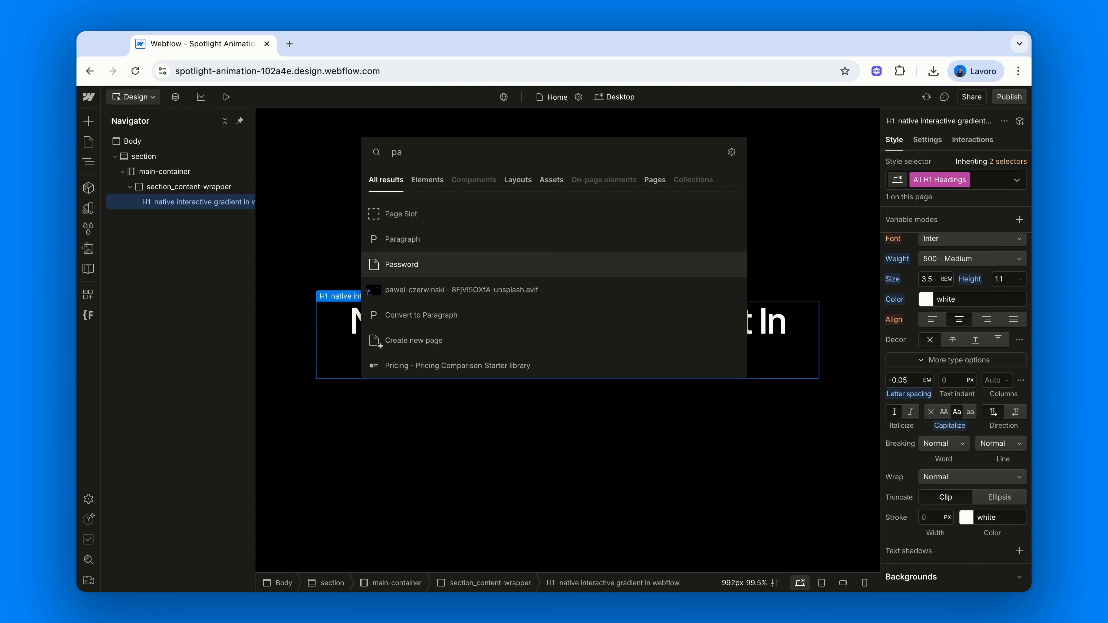
pyautogui.press('Up')
pyautogui.press('Return')
# Replace the paragraph's placeholder text with "心の傷はもう跡を残すだろうそれでいいと思った でも君と出会った星たちが流れる夜に隣にいてほしい。"
pyautogui.doubleClick(567, 377)
pyautogui.press('super+a')
pyautogui.write('心の傷はもう跡を残すだろうそれでいいと思った でも君と出会った星たちが流れる夜に隣にいてほしい。')
pyautogui.press('Escape')
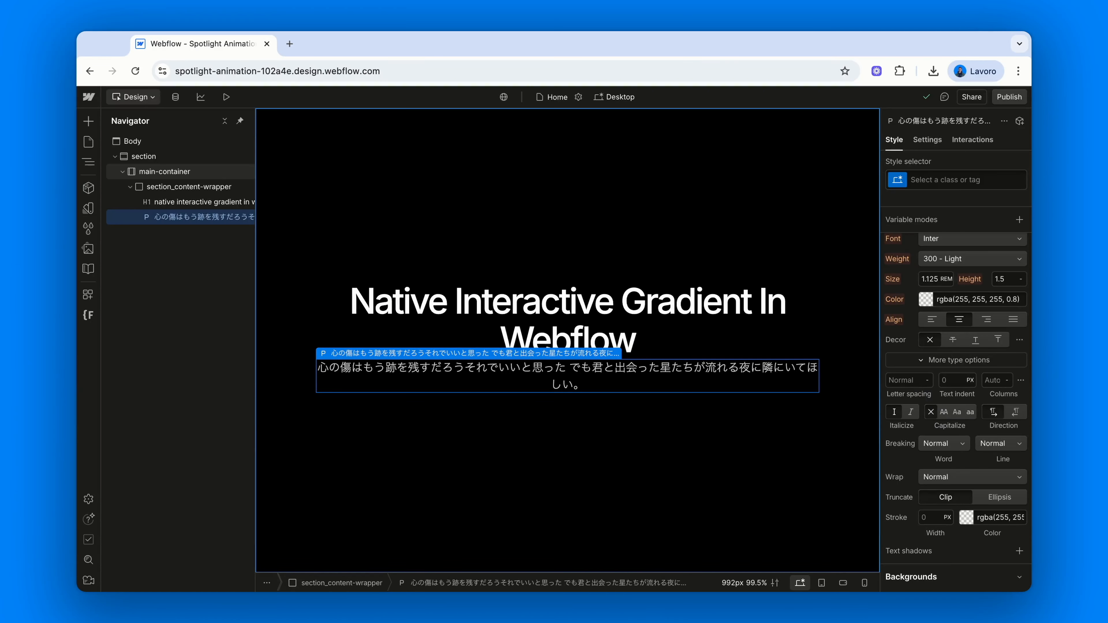
# Set the bottom margin of All Paragraphs to 0
pyautogui.click(960, 180)
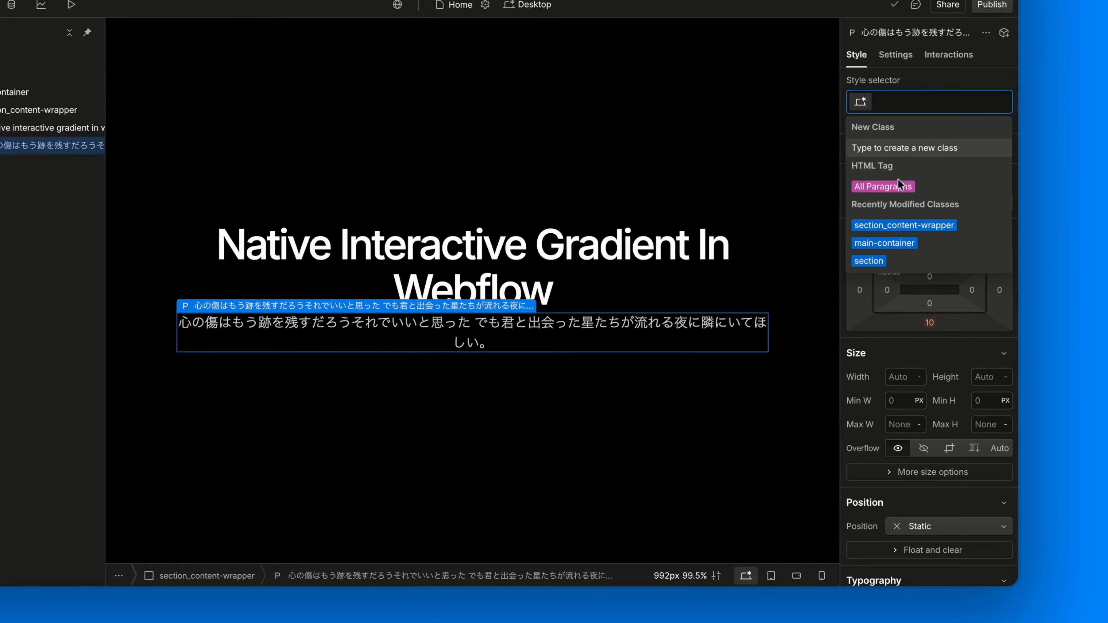
pyautogui.click(929, 245)
pyautogui.click(957, 368)
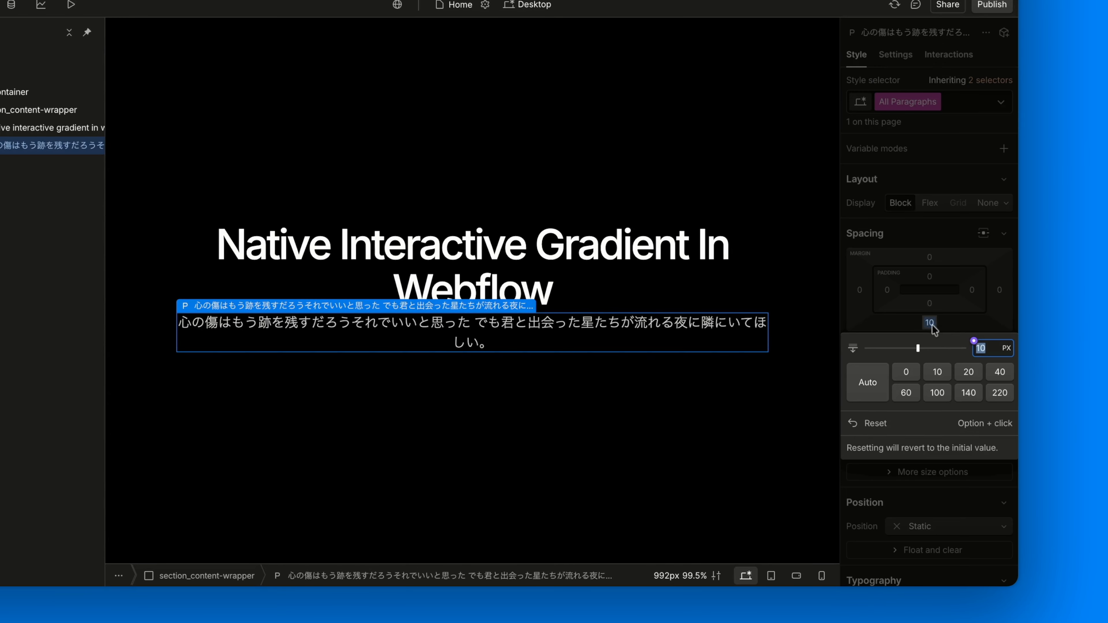
pyautogui.write('0')
pyautogui.press('Return')
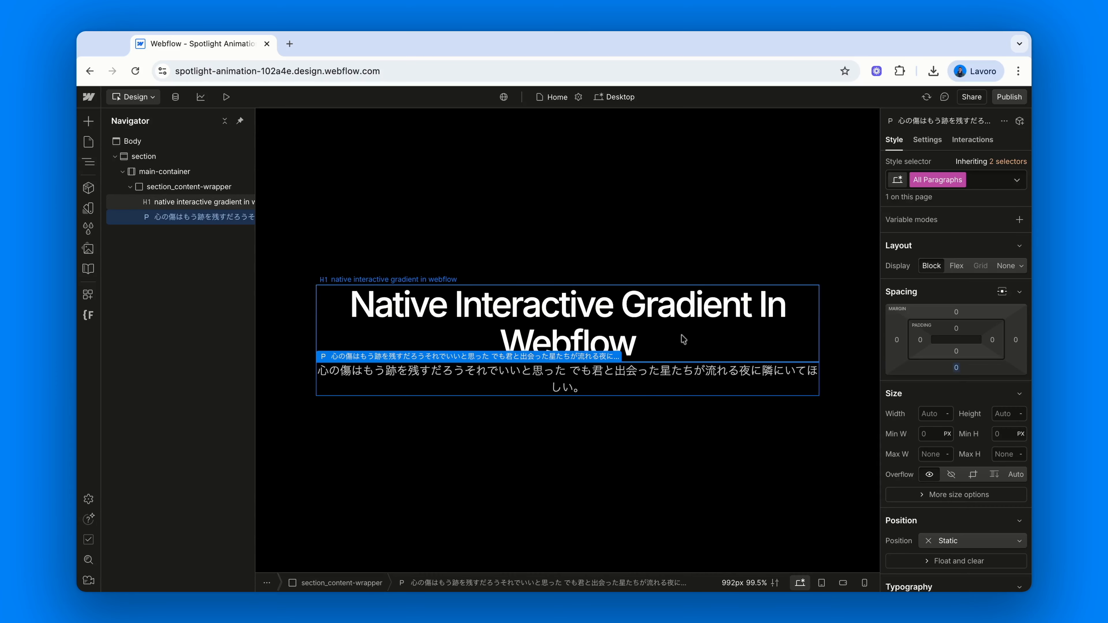
# Add a Button element inside section_content-wrapper and give it the class "button"
pyautogui.click(187, 187)
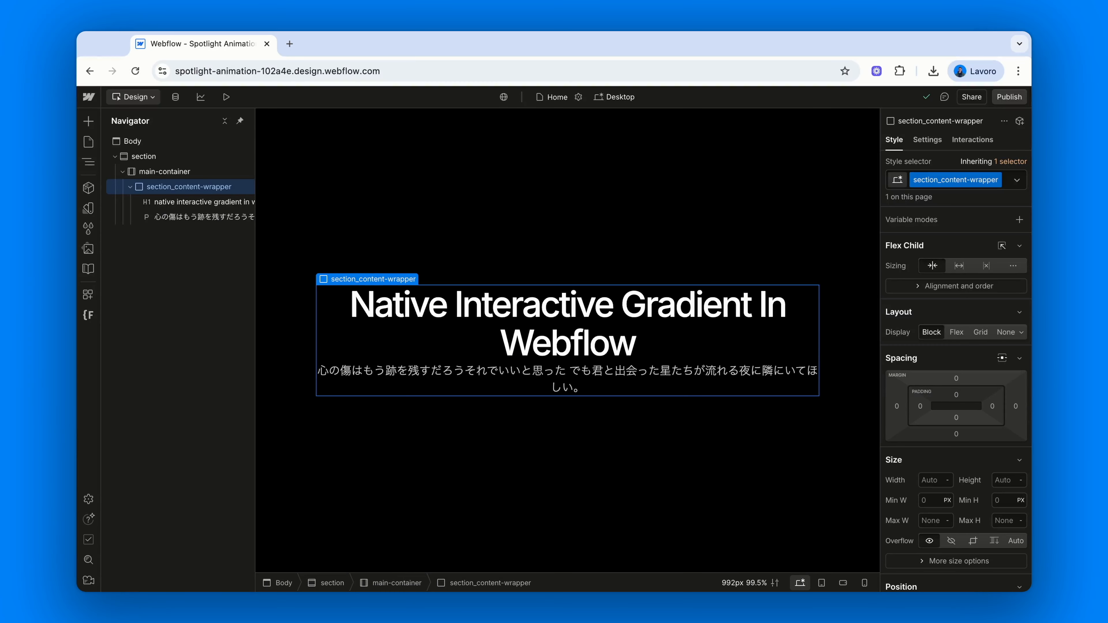
pyautogui.press('super+e')
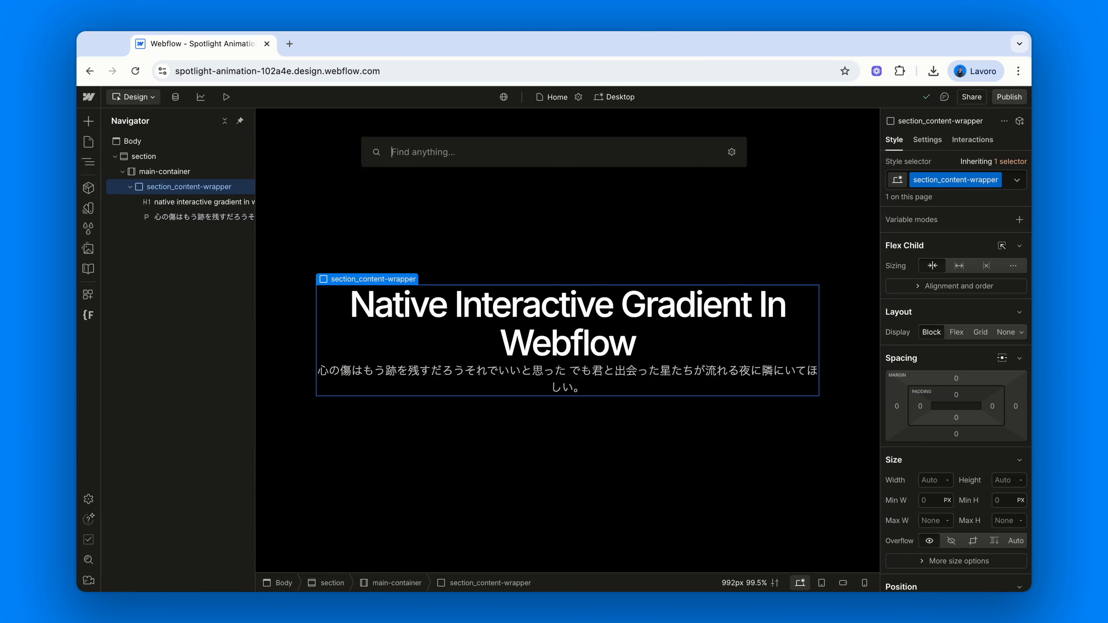
pyautogui.write('bu')
pyautogui.press('Return')
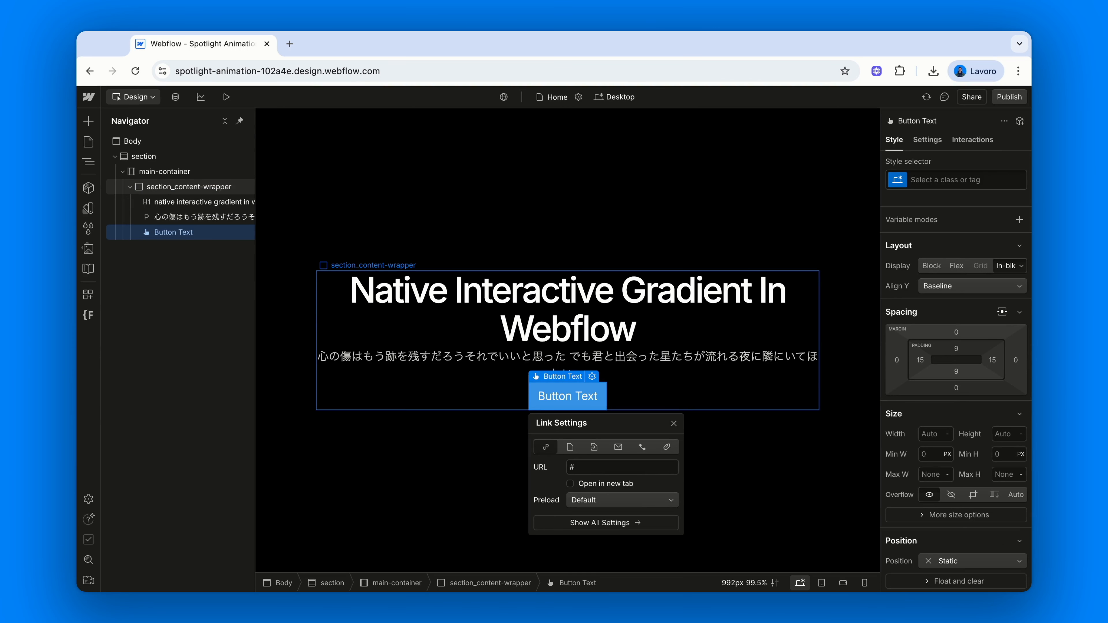
pyautogui.press('super+Return')
pyautogui.write('button')
pyautogui.press('Return')
# Set the button's top and bottom padding to 0.75rem and its left and right padding to 2rem
pyautogui.click(956, 349)
pyautogui.write('0.')
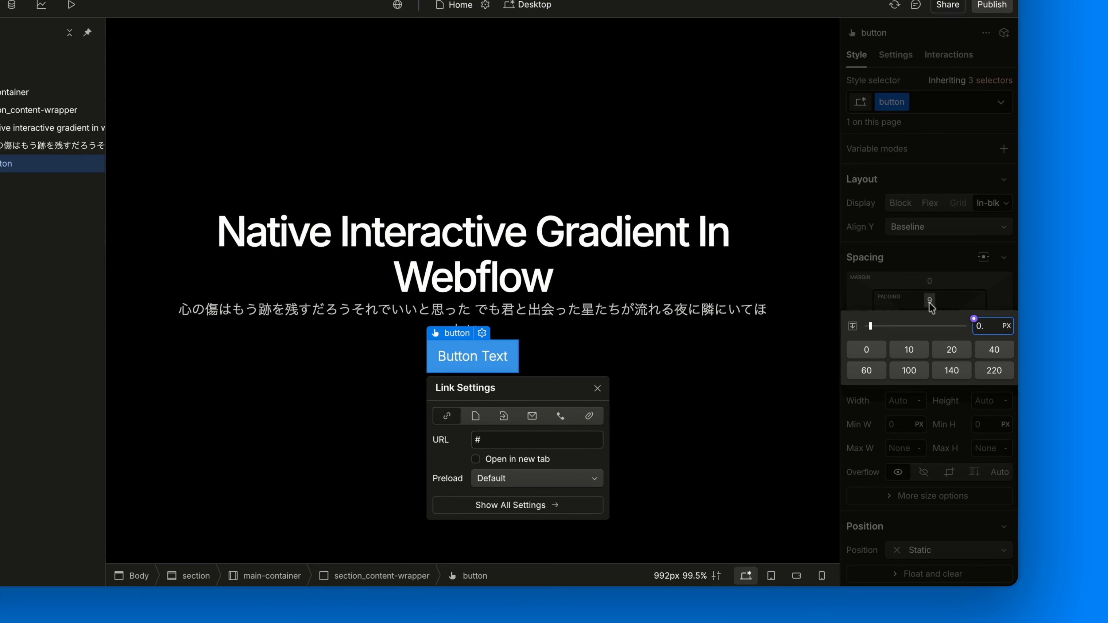
pyautogui.write('75rem')
pyautogui.press('Return')
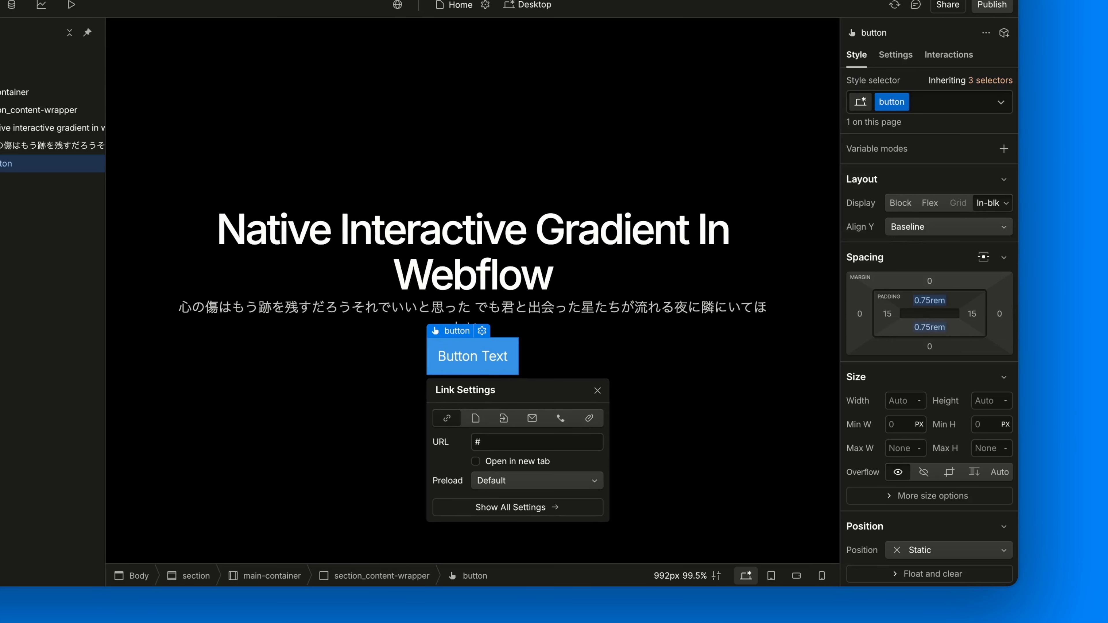
pyautogui.click(887, 314)
pyautogui.write('2rem')
pyautogui.press('Return')
# Set the button text's line height to 1
pyautogui.scroll(-3, 907, 438)
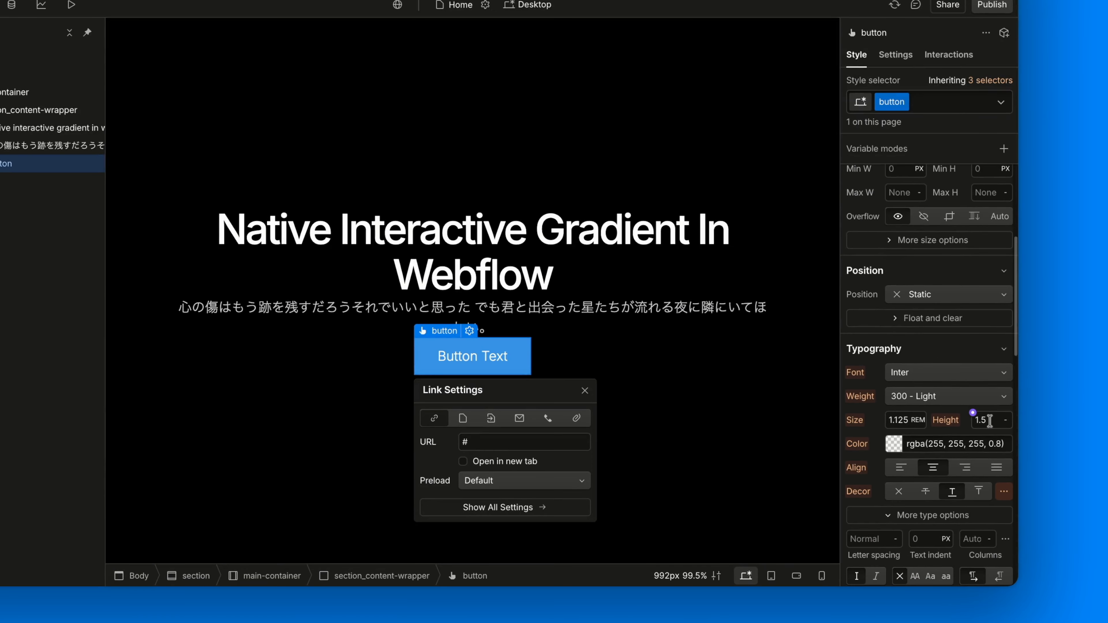
pyautogui.click(990, 420)
pyautogui.write('1')
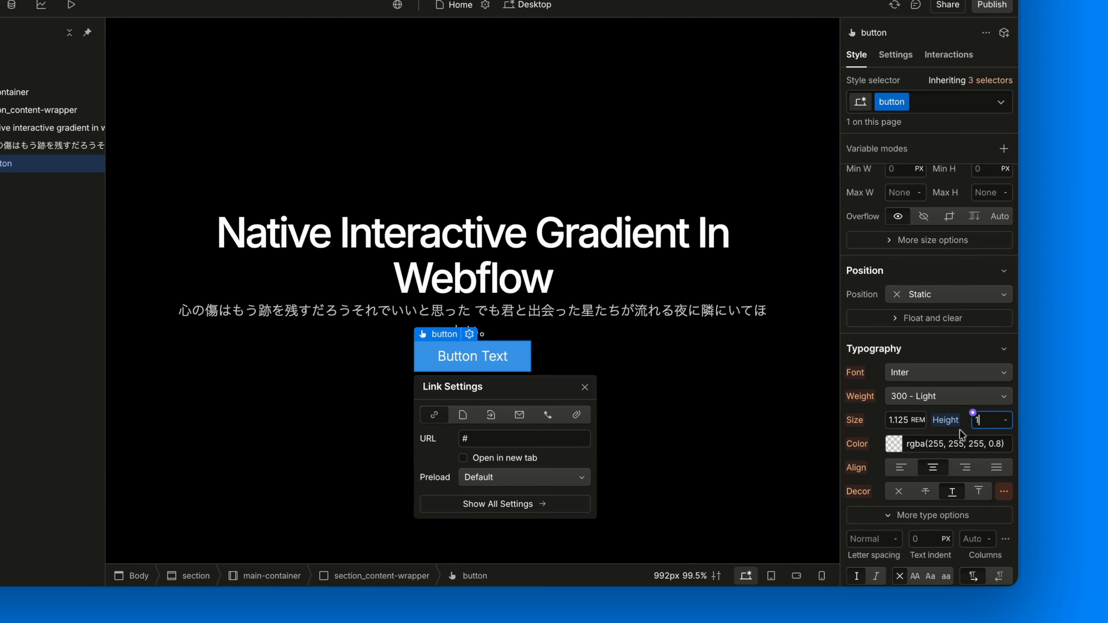
# Set the button's background colour to rgba(2, 103, 197, 0.1)
pyautogui.scroll(-7, 962, 434)
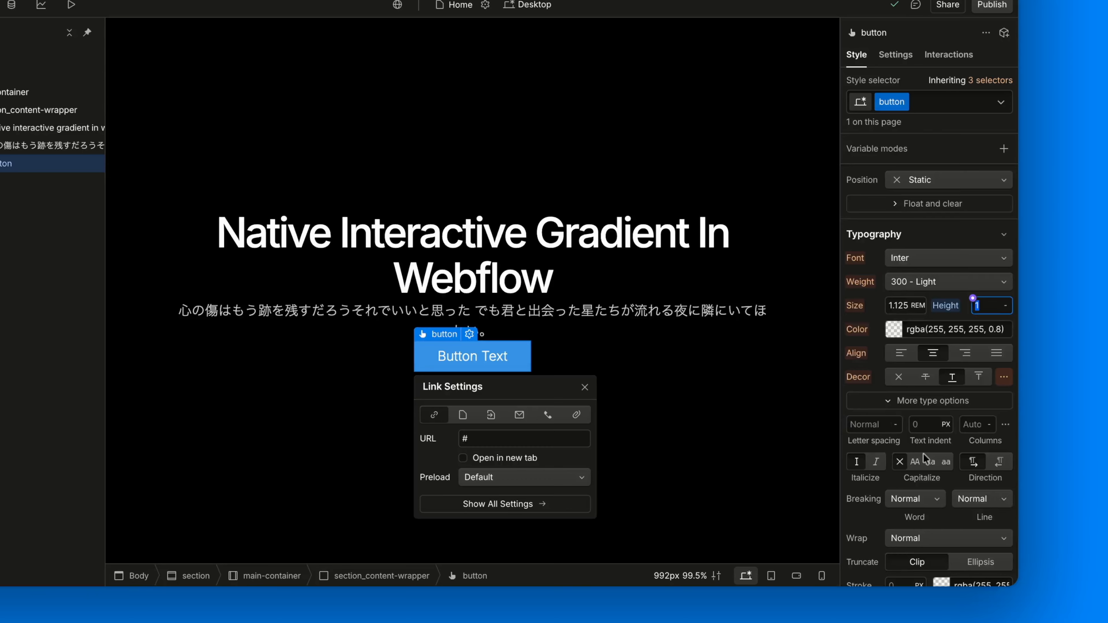
pyautogui.scroll(-3, 968, 392)
pyautogui.click(948, 438)
pyautogui.write('rgba(2, 103, 197, 0.1)')
# Round all corners of the button with a 5rem border radius
pyautogui.scroll(-3, 950, 429)
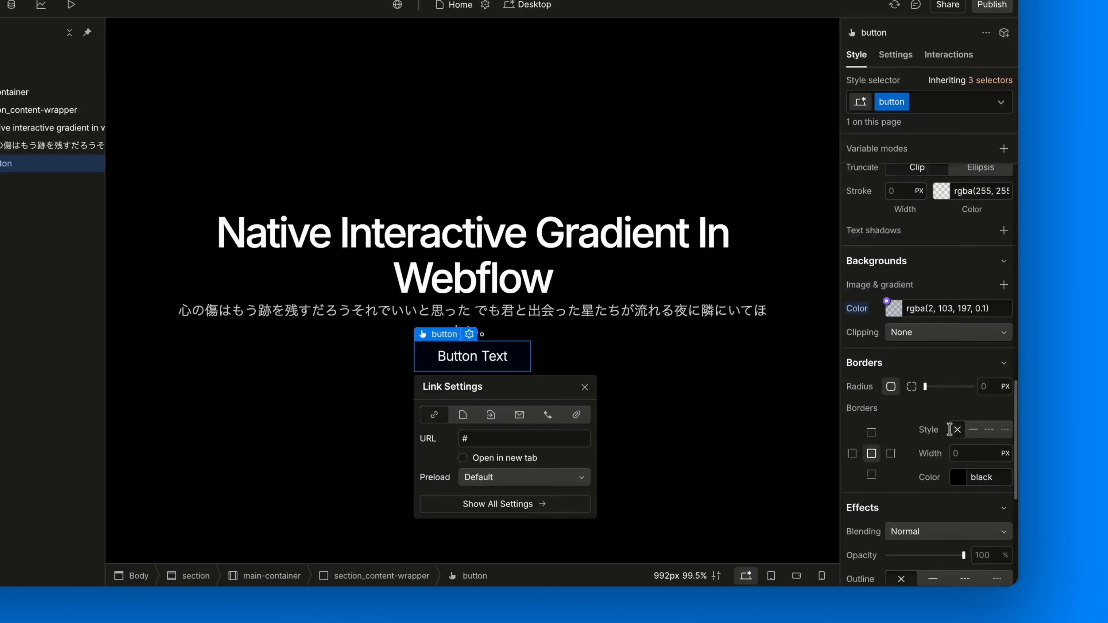
pyautogui.click(991, 375)
pyautogui.write('5rem')
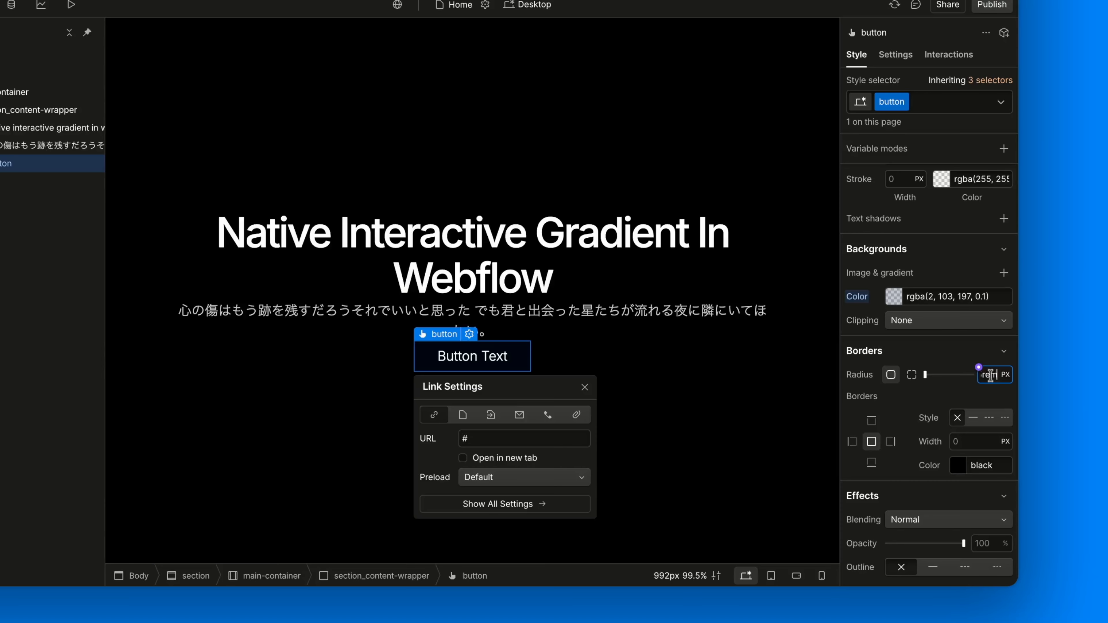
pyautogui.press('Return')
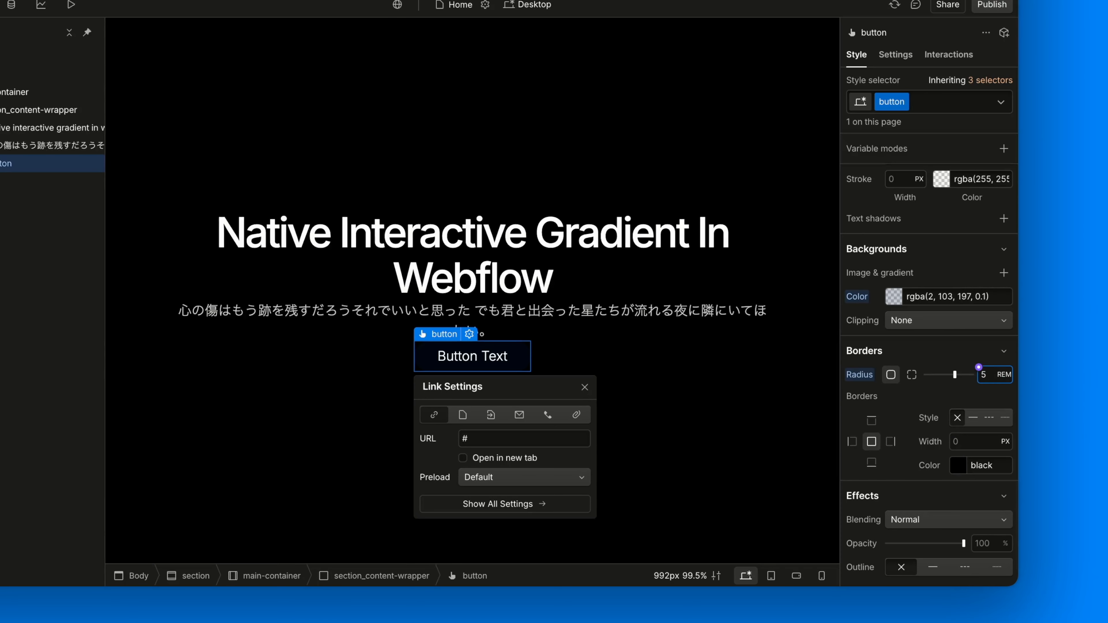
# Give the button a solid border in rgba(2, 103, 197, 0.1), with the colour's opacity raised to 100 (#0267c5)
pyautogui.click(973, 418)
pyautogui.click(985, 465)
pyautogui.write('rgba(2, 103, 197, 0.1)')
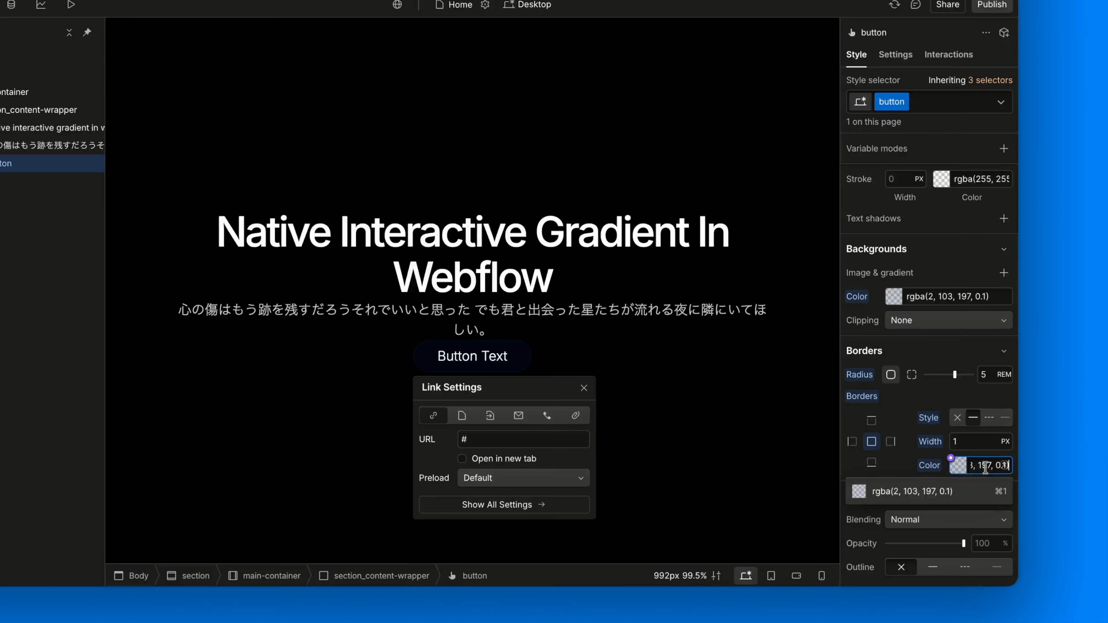
pyautogui.press('Return')
pyautogui.click(959, 465)
pyautogui.moveTo(998, 390); pyautogui.dragTo(1014, 390)
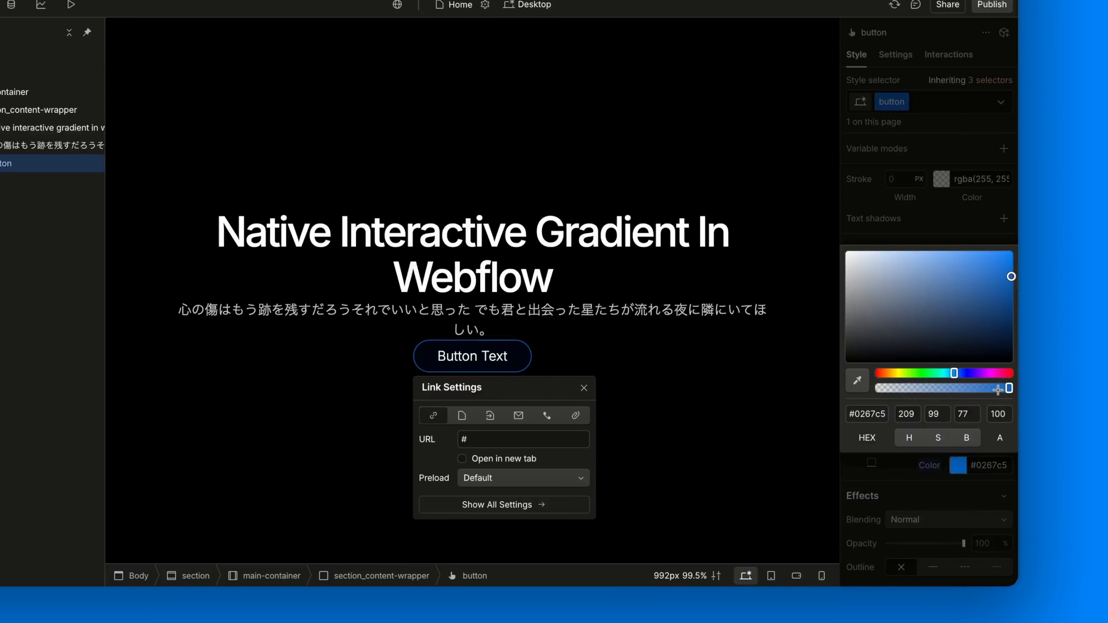
pyautogui.click(922, 489)
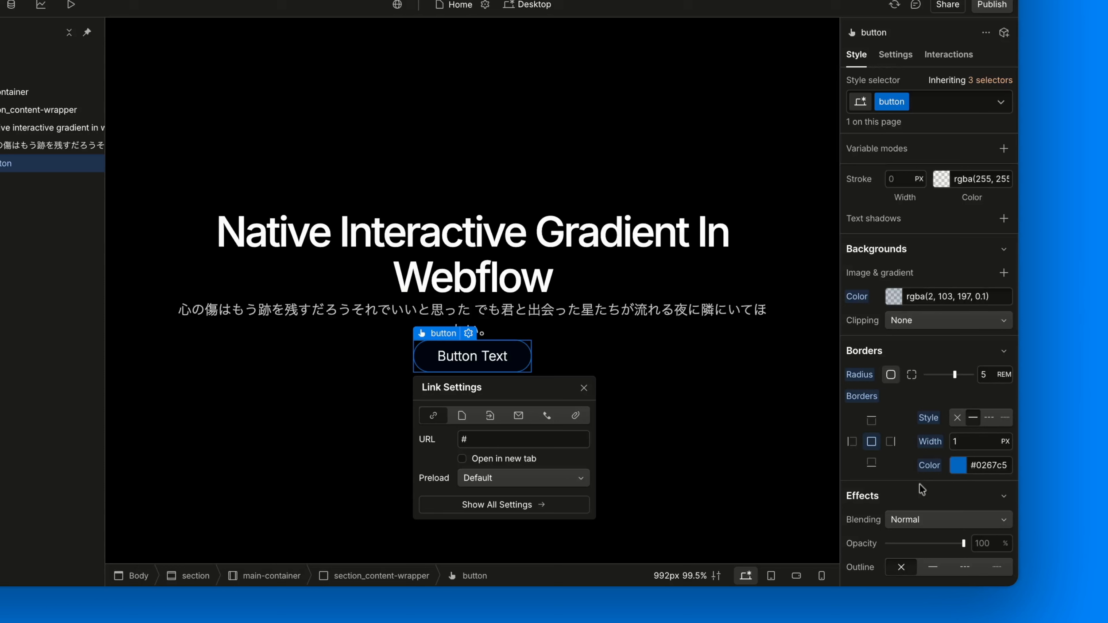
# Add a Transform transition to the button with a 1500 ms duration and ease-in-out easing
pyautogui.scroll(-7, 922, 489)
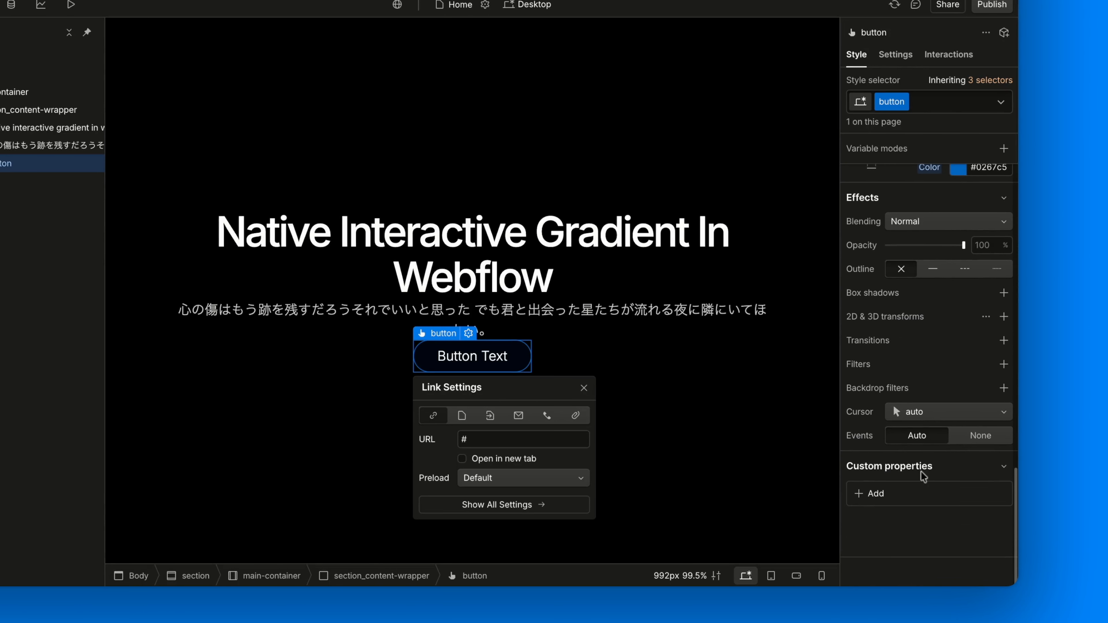
pyautogui.click(1004, 341)
pyautogui.click(947, 389)
pyautogui.click(921, 473)
pyautogui.click(979, 419)
pyautogui.write('1500')
pyautogui.press('Return')
pyautogui.click(890, 443)
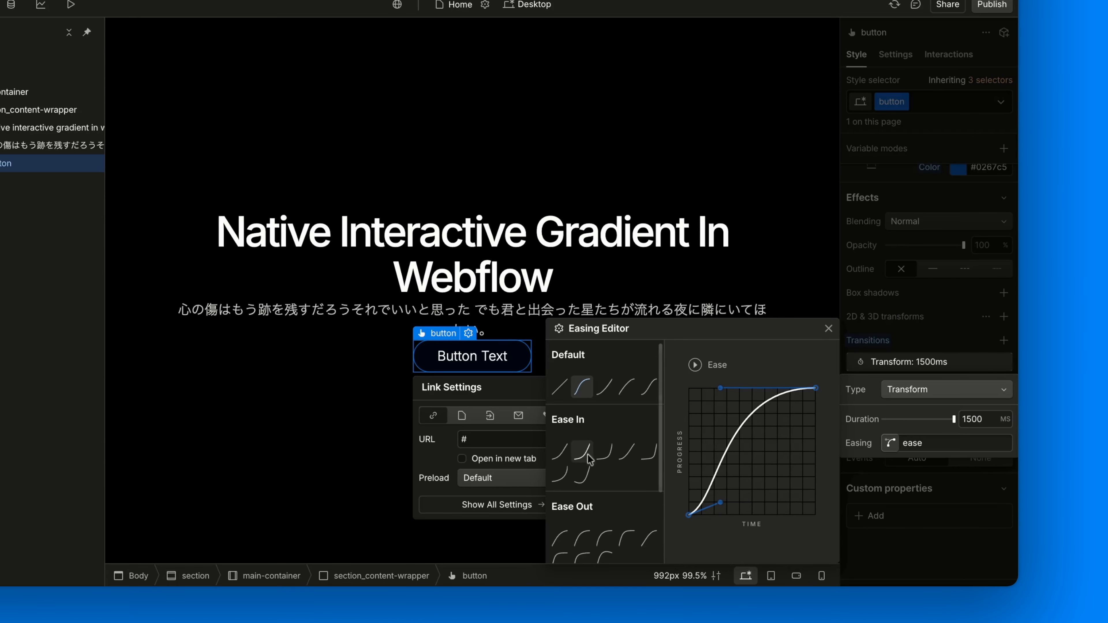
pyautogui.click(649, 388)
# Add a Border transition to the button with a 1500 ms duration and ease-in-out easing
pyautogui.click(1004, 341)
pyautogui.click(1004, 340)
pyautogui.click(947, 389)
pyautogui.click(901, 73)
pyautogui.click(979, 419)
pyautogui.write('1500')
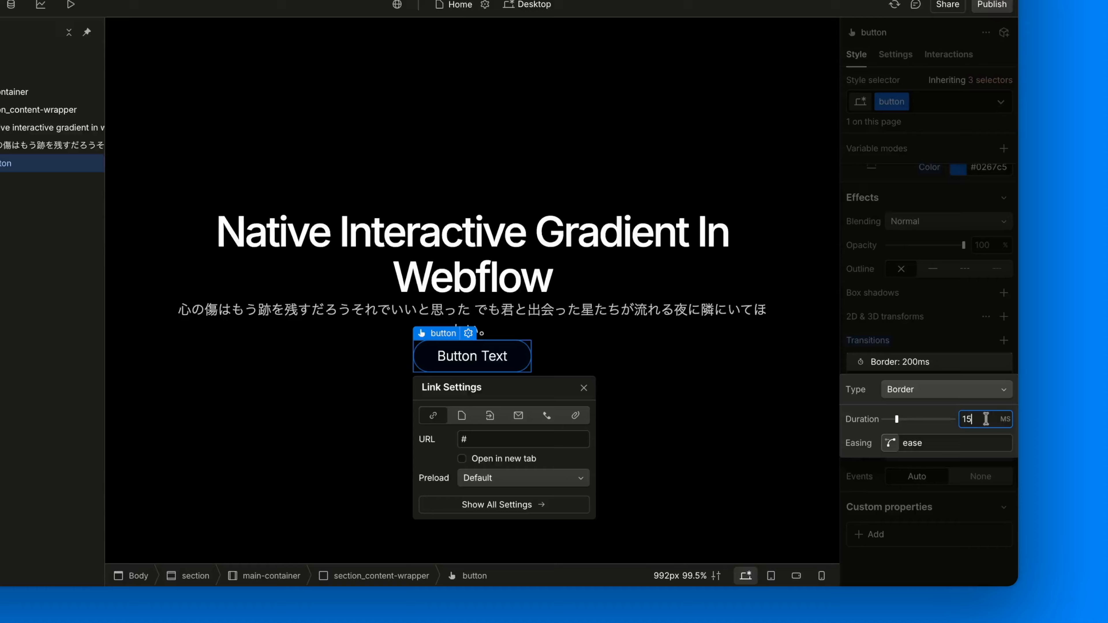
pyautogui.click(890, 443)
pyautogui.click(649, 388)
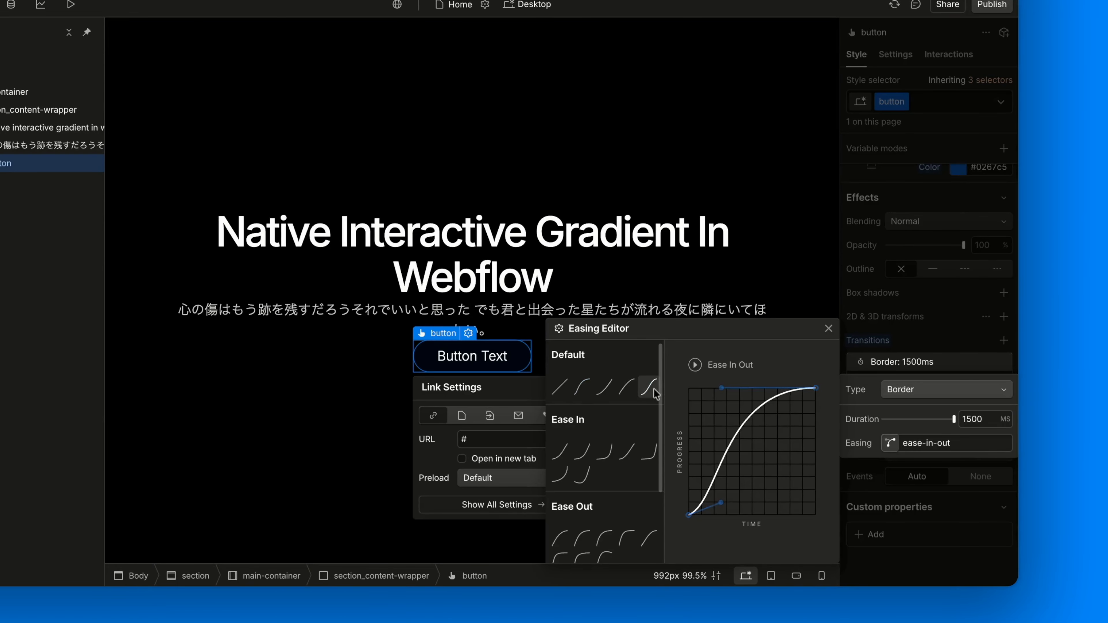
pyautogui.click(939, 333)
# Add a Background Color transition to the button with a 1500 ms duration and ease-in-out easing
pyautogui.click(1004, 340)
pyautogui.click(941, 389)
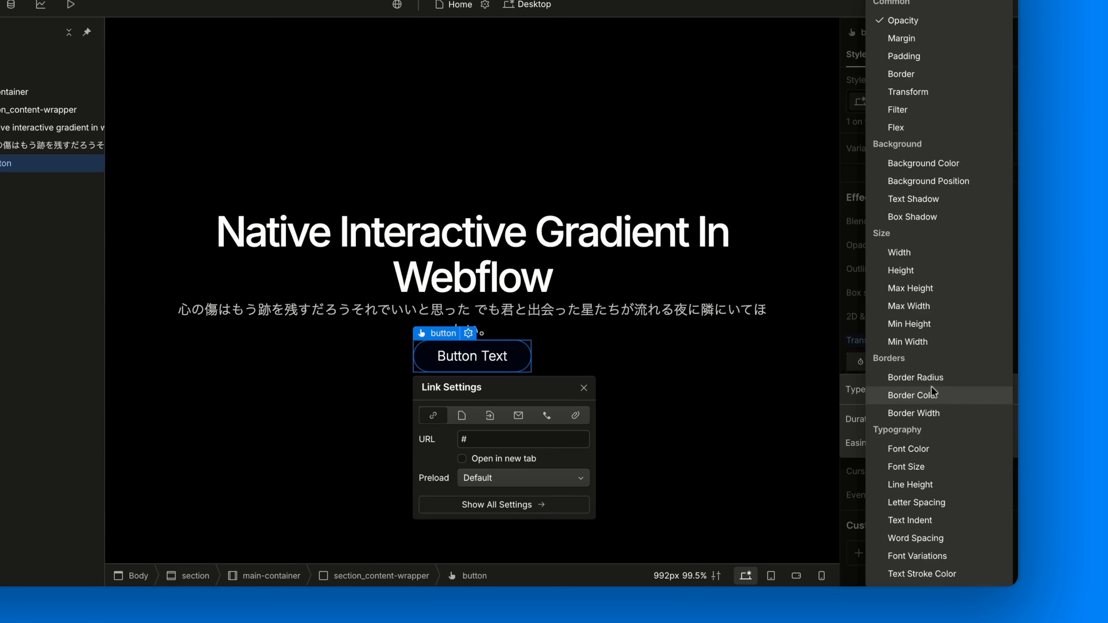
pyautogui.click(924, 163)
pyautogui.click(969, 420)
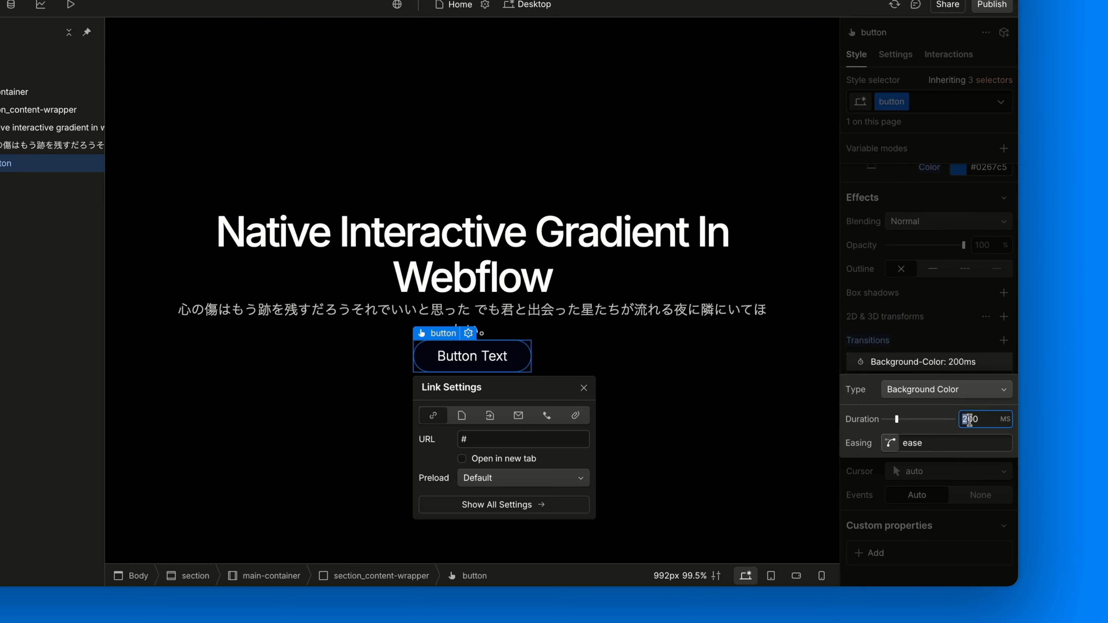
pyautogui.write('1500')
pyautogui.press('Return')
pyautogui.click(890, 443)
pyautogui.click(649, 387)
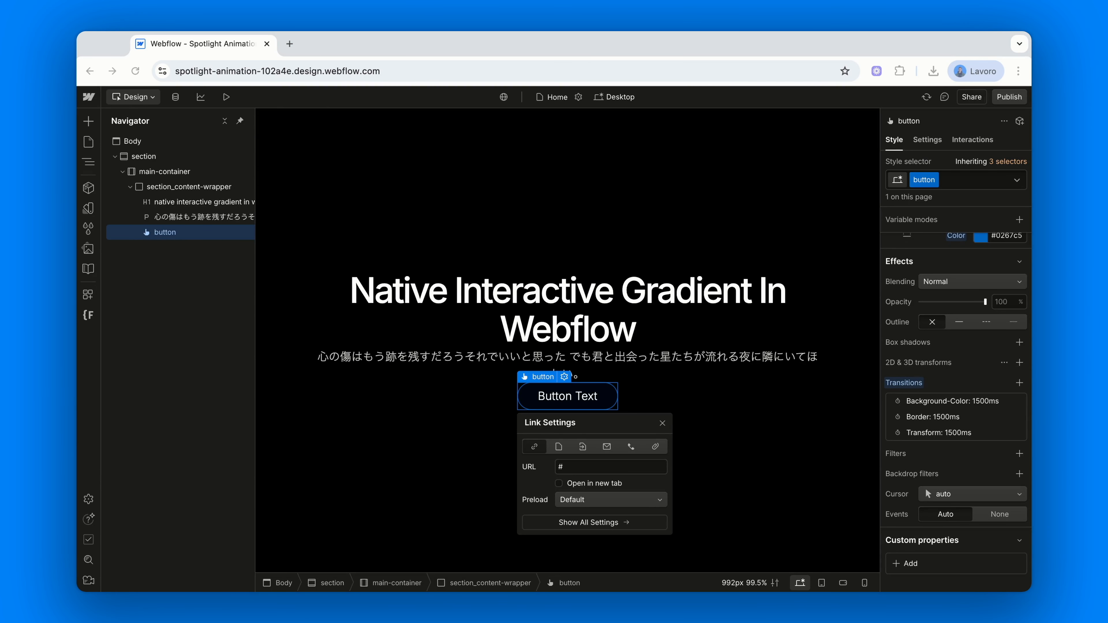
# Make section_content-wrapper a vertical flex layout centred on both axes with a 1.25rem gap
pyautogui.click(189, 187)
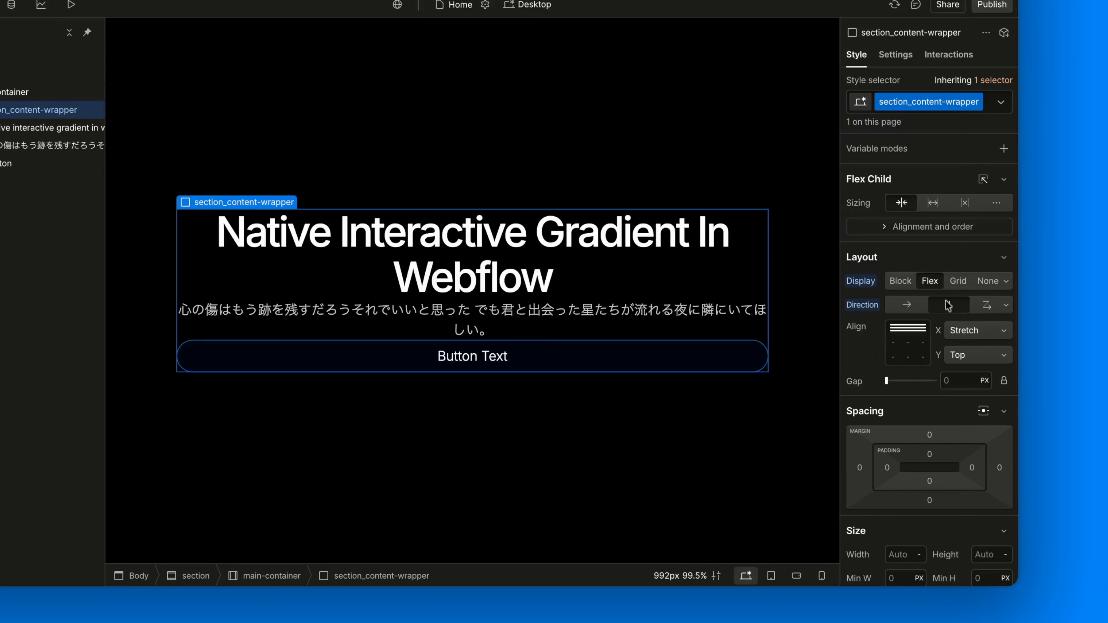
pyautogui.click(910, 343)
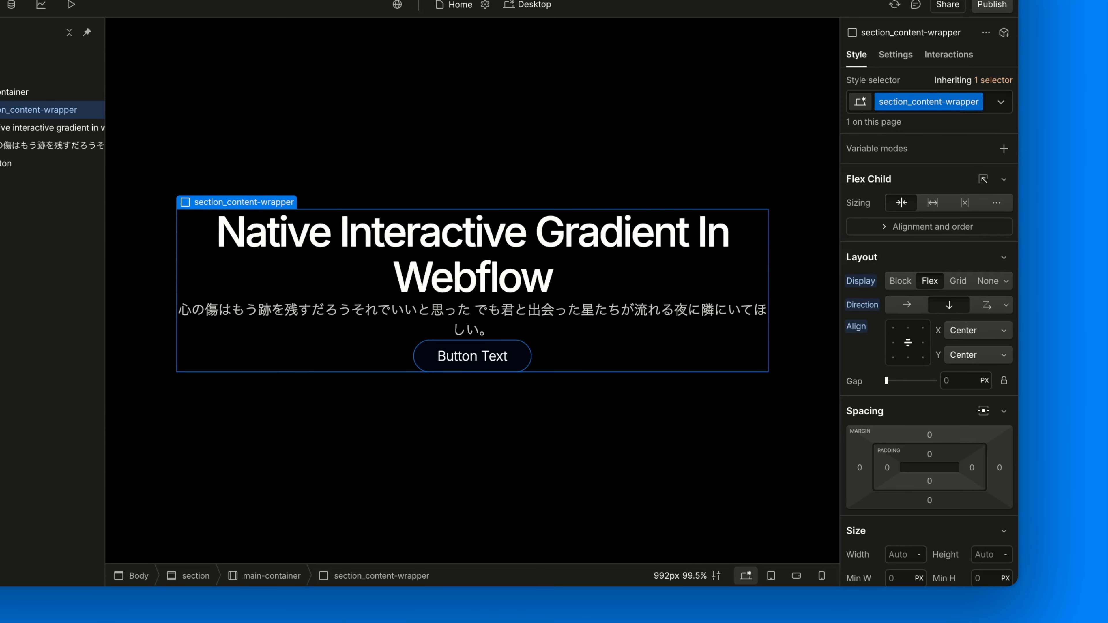
pyautogui.click(959, 381)
pyautogui.write('1.25rem')
pyautogui.press('Return')
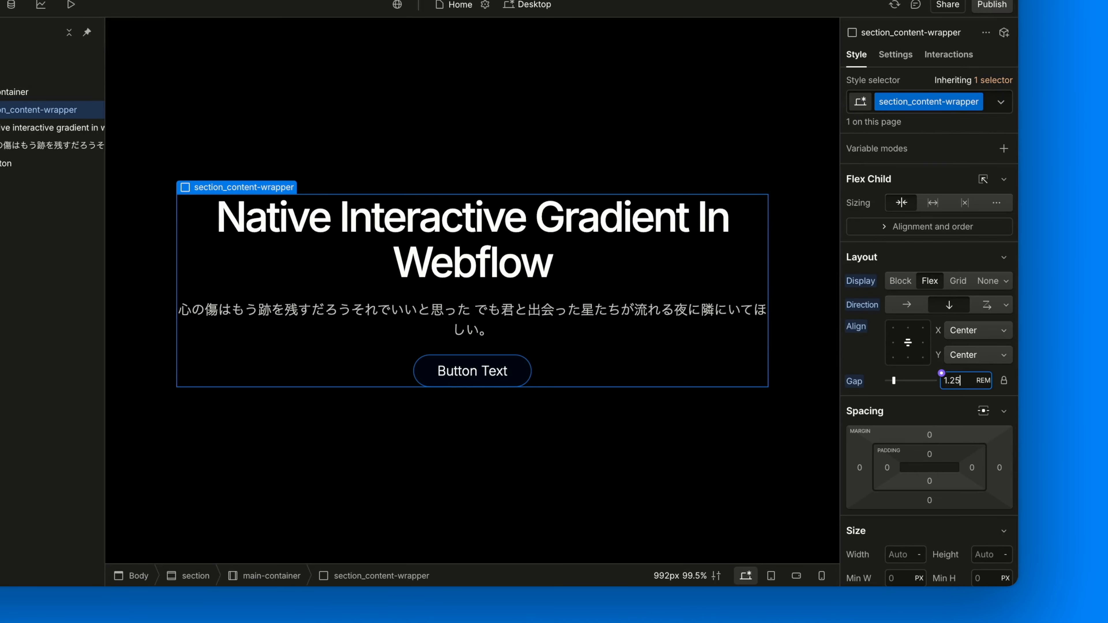
# Set the maximum width of section_content-wrapper to 31
pyautogui.scroll(-5, 930, 375)
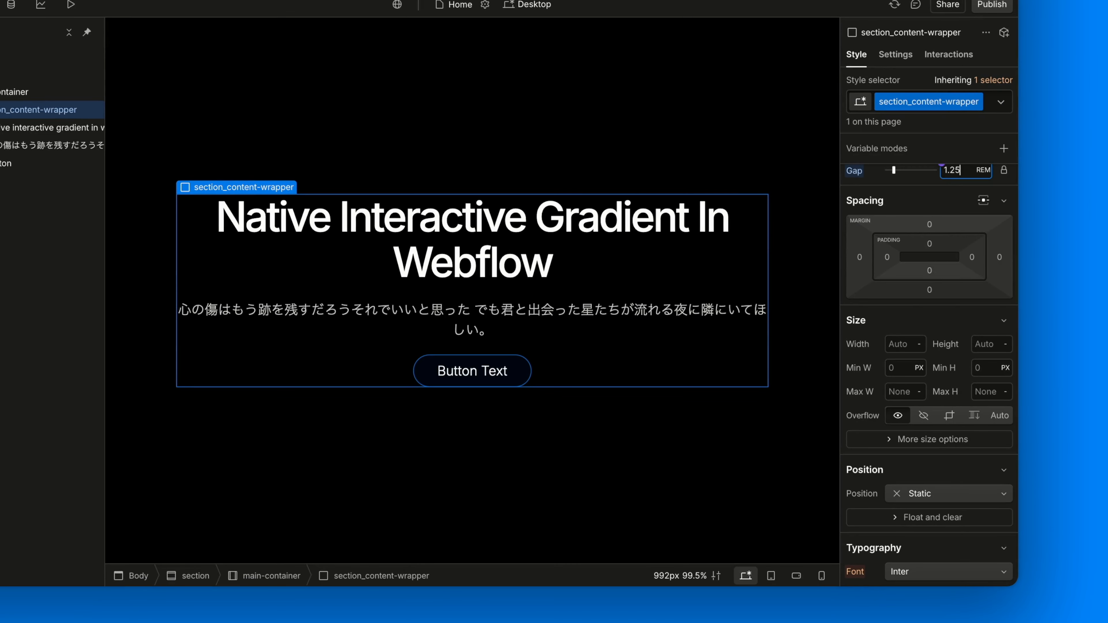
pyautogui.click(906, 389)
pyautogui.write('31')
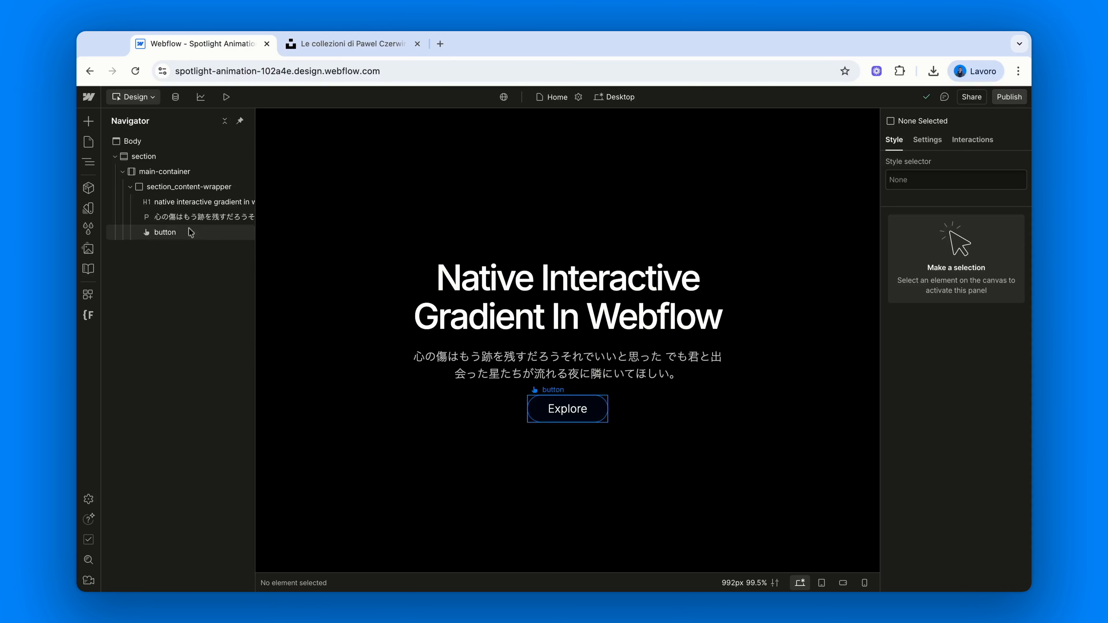
# Add an Image element directly inside the section and give it the new class section_image
pyautogui.click(195, 161)
pyautogui.press('super+e')
pyautogui.write('ima')
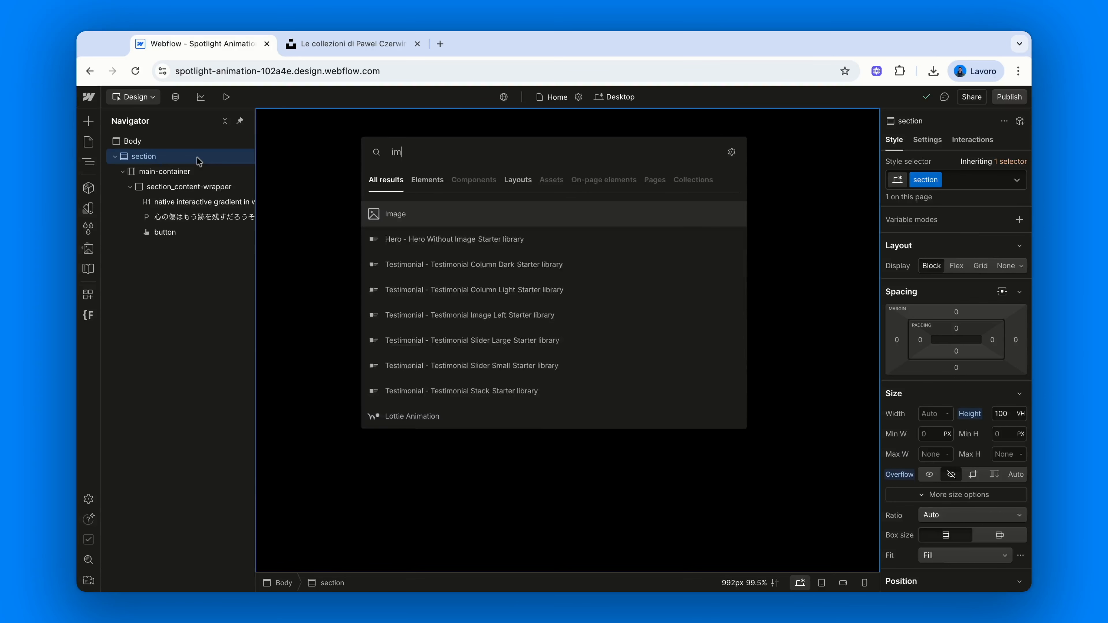
pyautogui.press('Return')
pyautogui.press('super+Return')
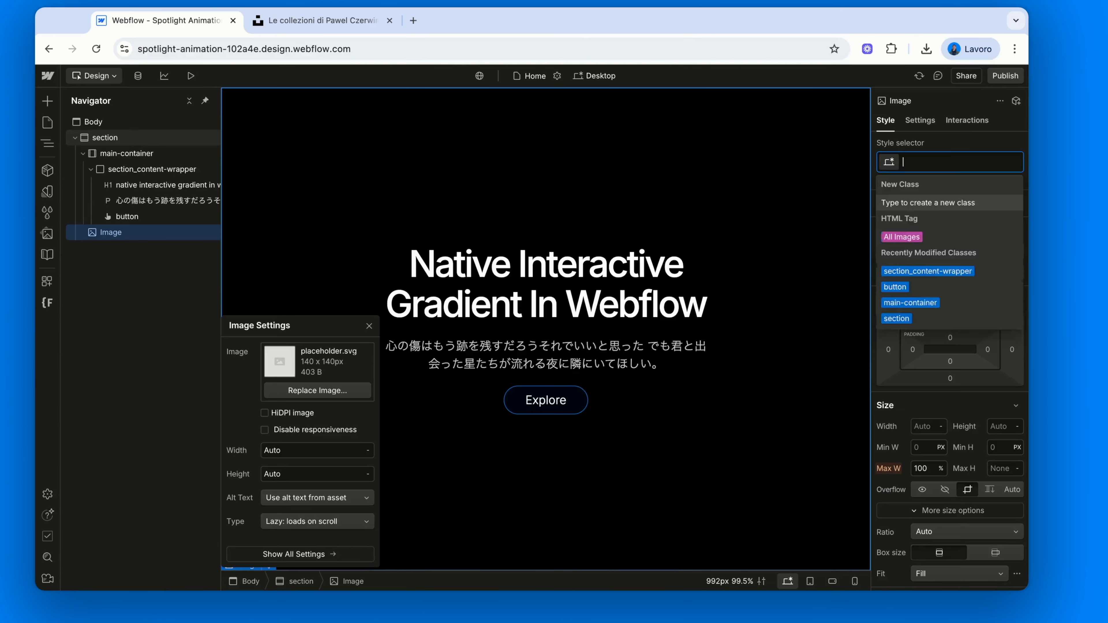
pyautogui.write('section_image')
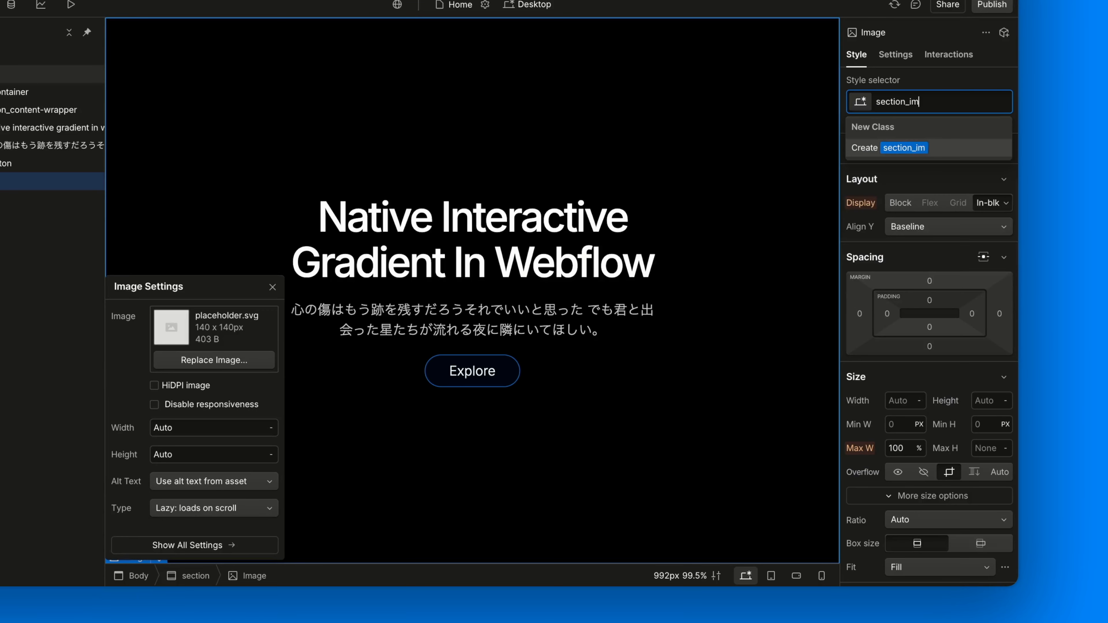
pyautogui.press('Return')
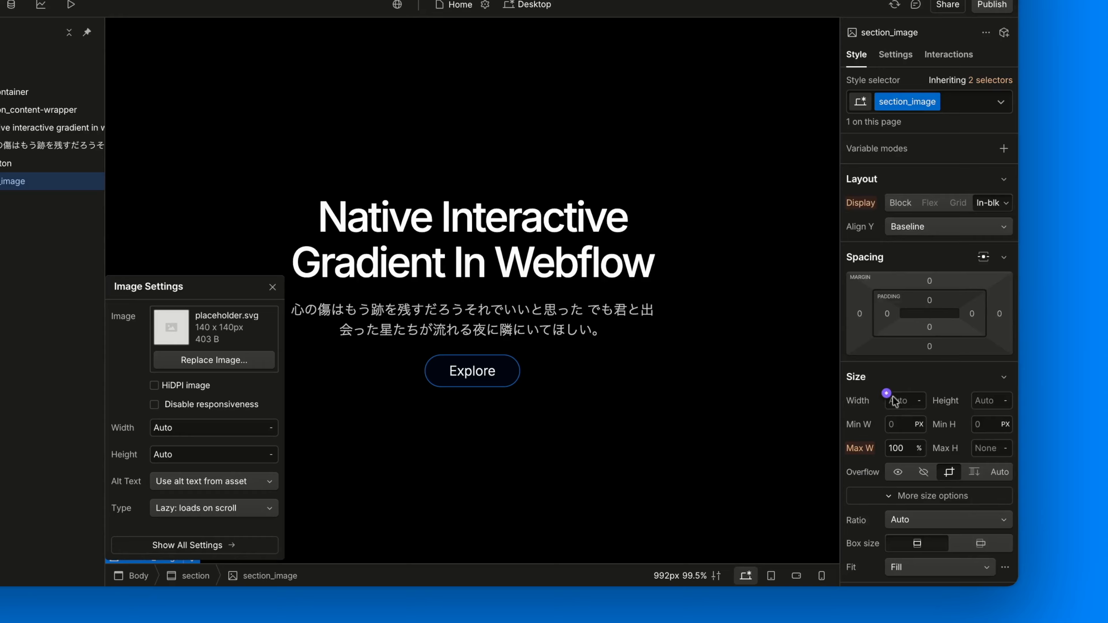
# Set section_image to 100% width and 100% height with its fit set to Cover
pyautogui.scroll(-3, 886, 392)
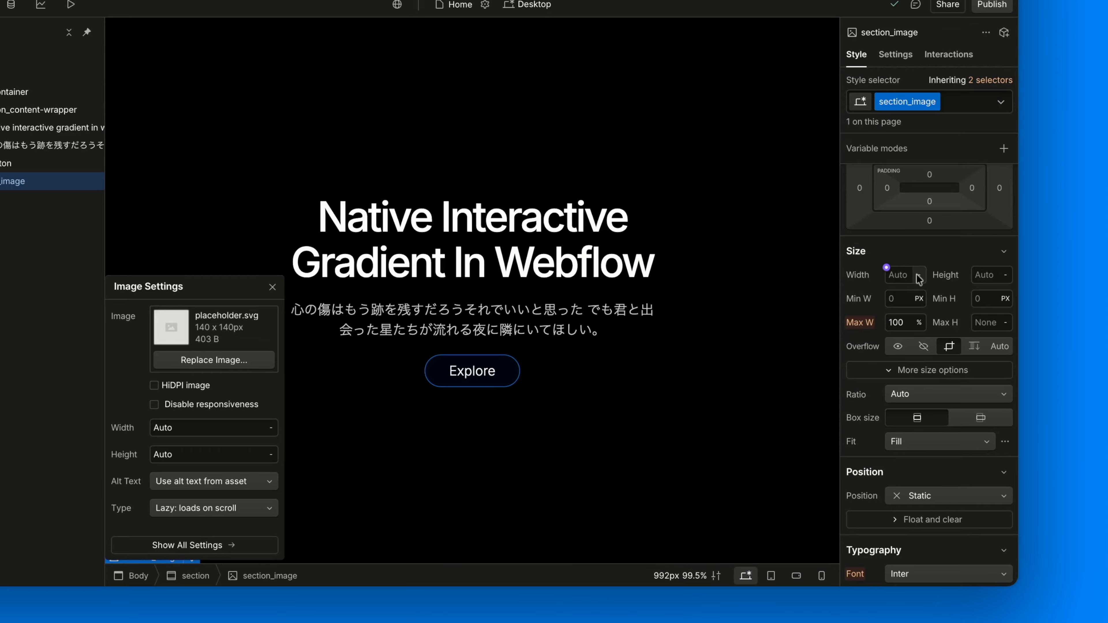
pyautogui.click(908, 277)
pyautogui.write('100%')
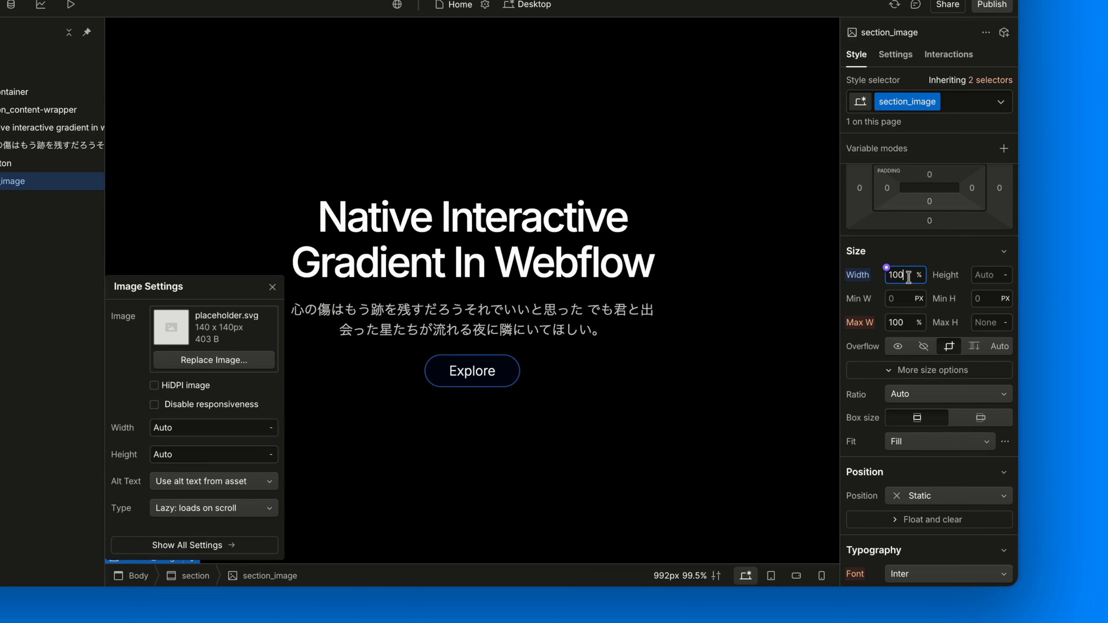
pyautogui.click(989, 274)
pyautogui.write('100%')
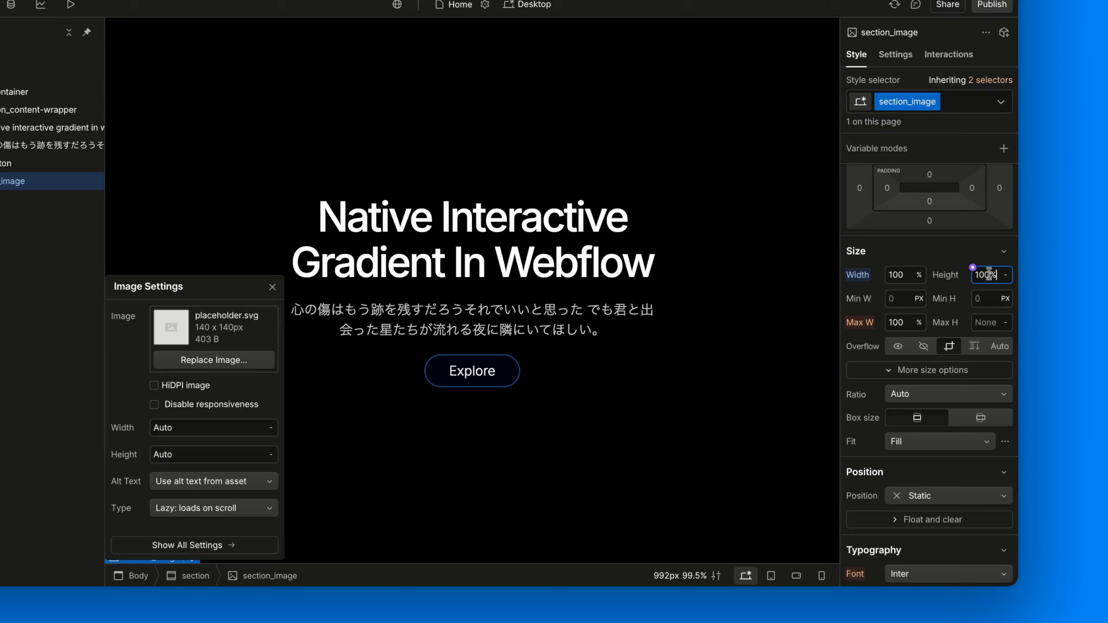
pyautogui.scroll(-5, 877, 403)
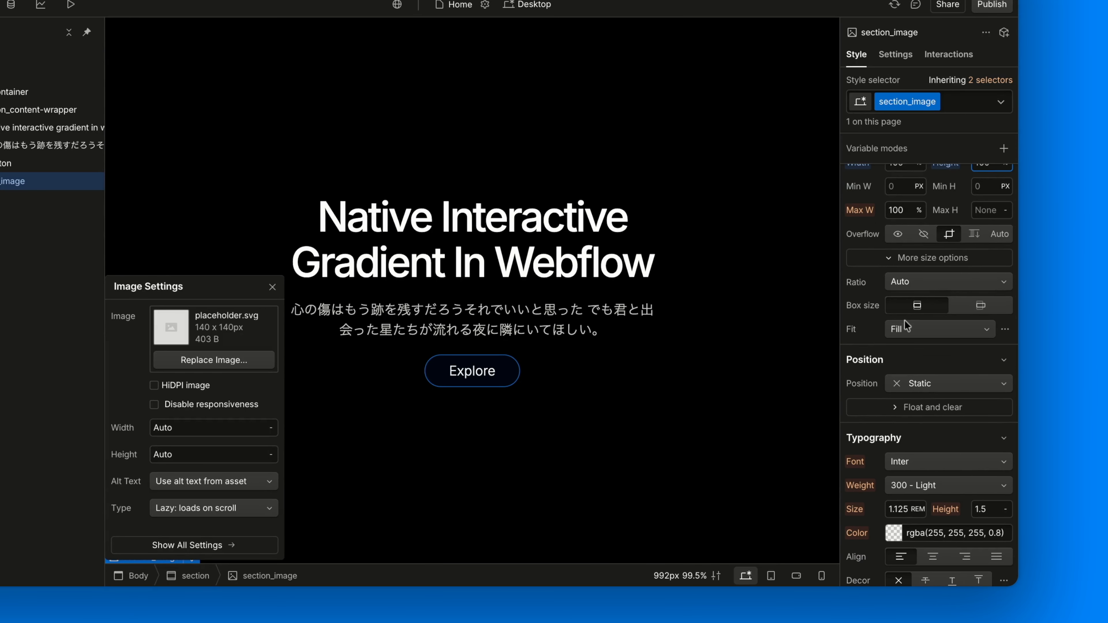
pyautogui.click(901, 328)
pyautogui.click(886, 368)
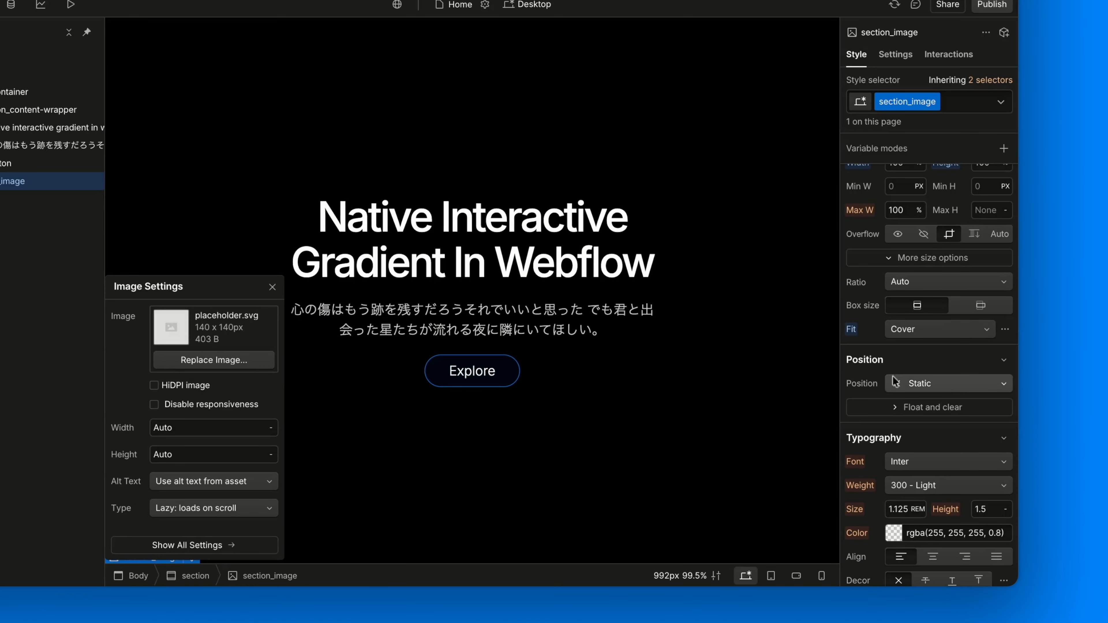
# Position section_image absolutely with 0% offsets on all sides so it covers the section, and dismiss the image settings
pyautogui.click(917, 384)
pyautogui.click(929, 417)
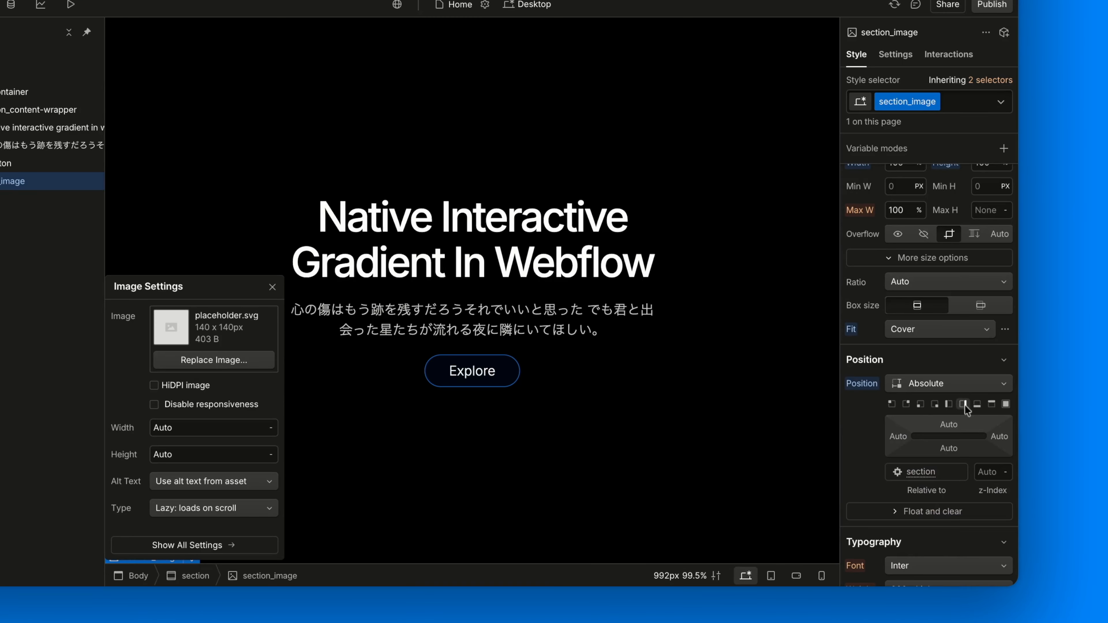
pyautogui.click(1007, 404)
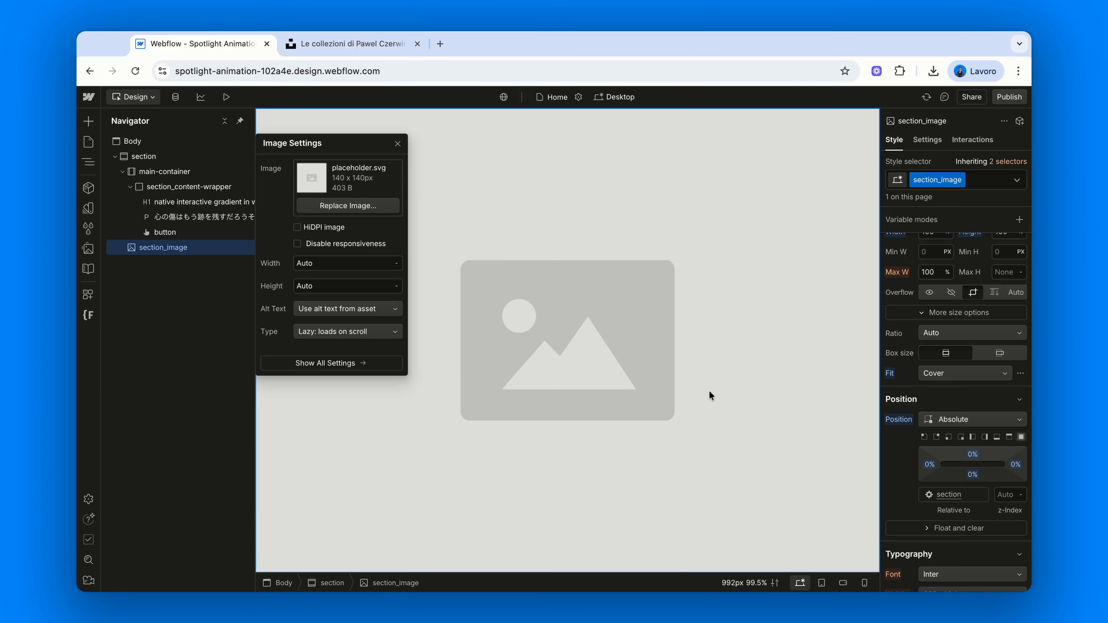
pyautogui.click(397, 143)
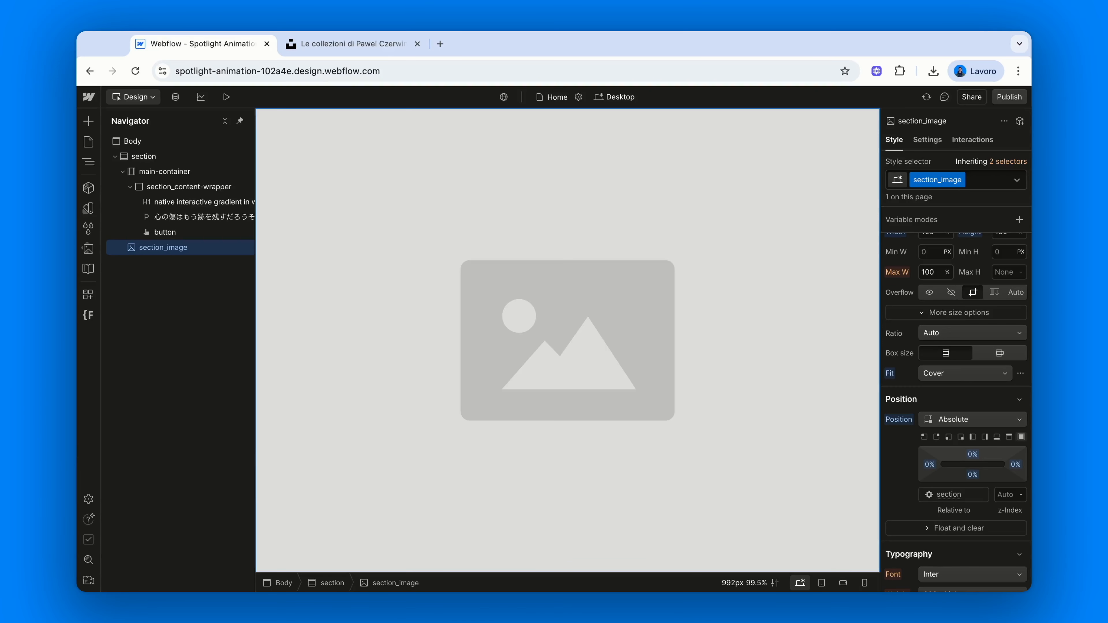
# Move section_image above main-container inside the section, and set main-container's position to Relative
pyautogui.click(122, 171)
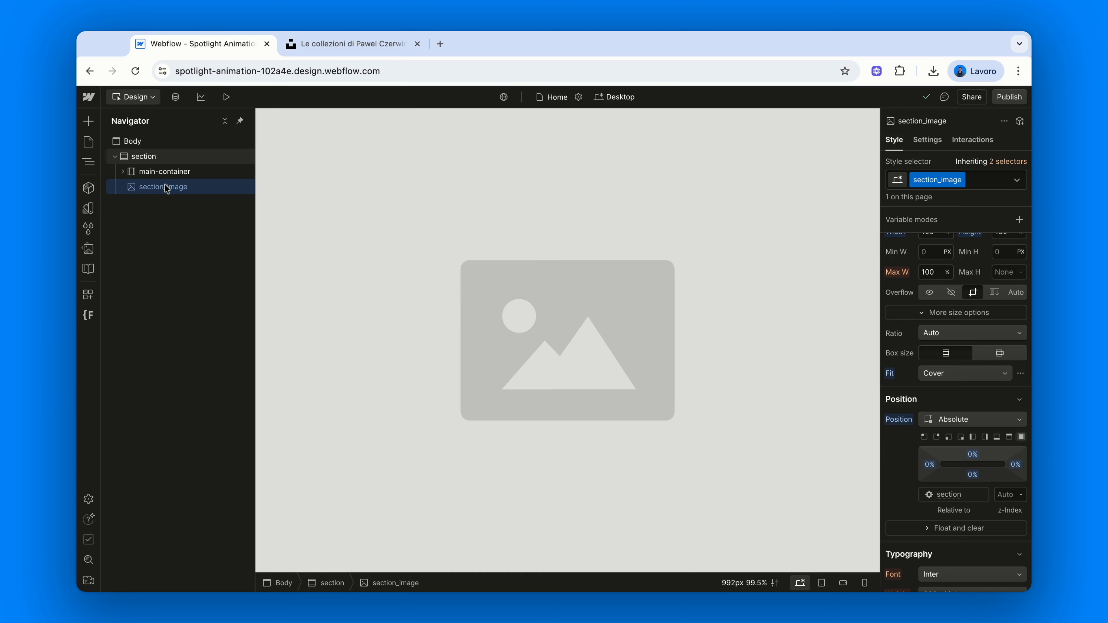
pyautogui.press('super+Up')
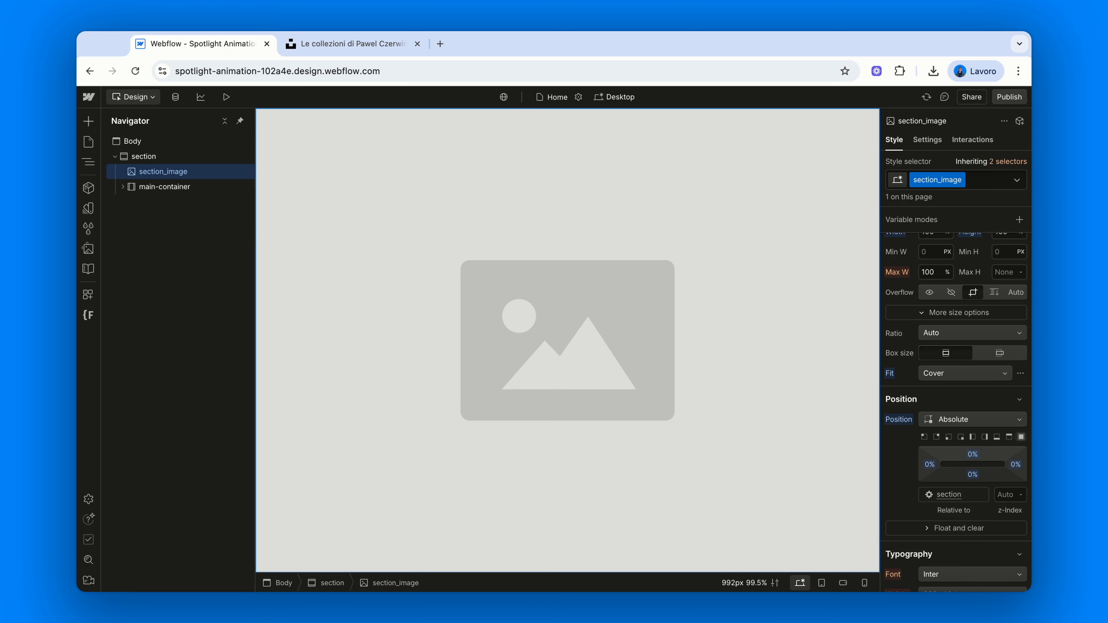
pyautogui.click(203, 187)
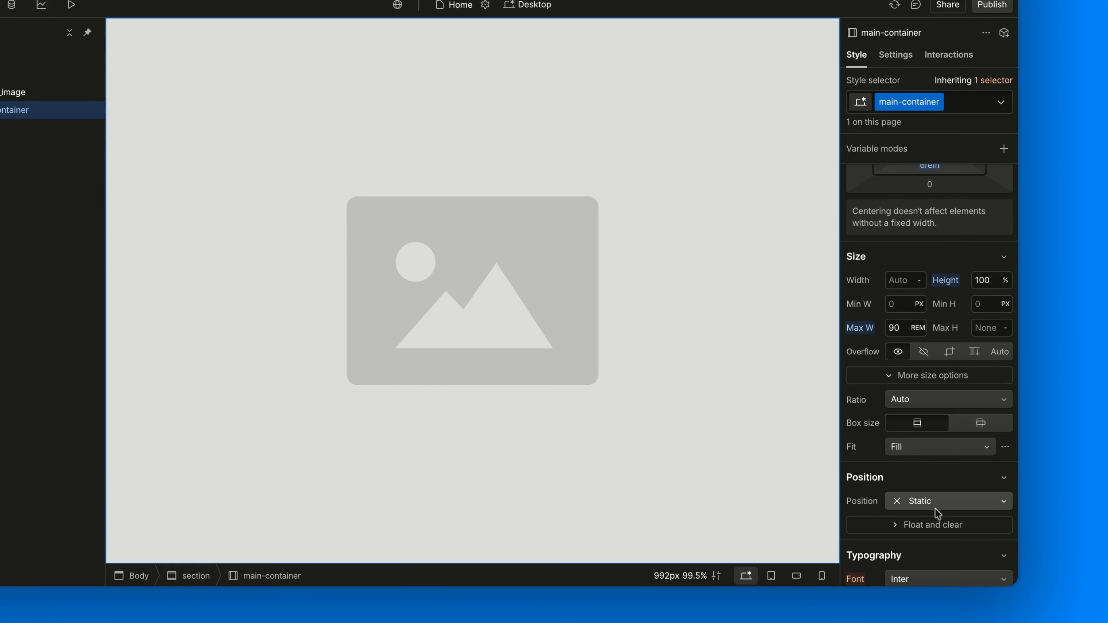
pyautogui.scroll(-5, 935, 509)
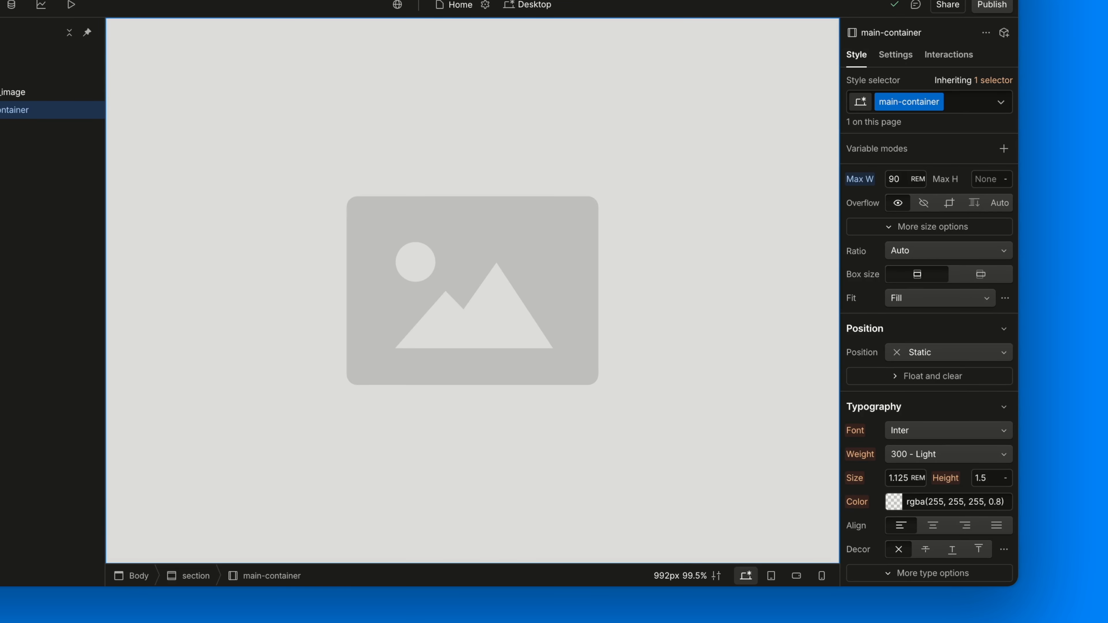
pyautogui.click(913, 352)
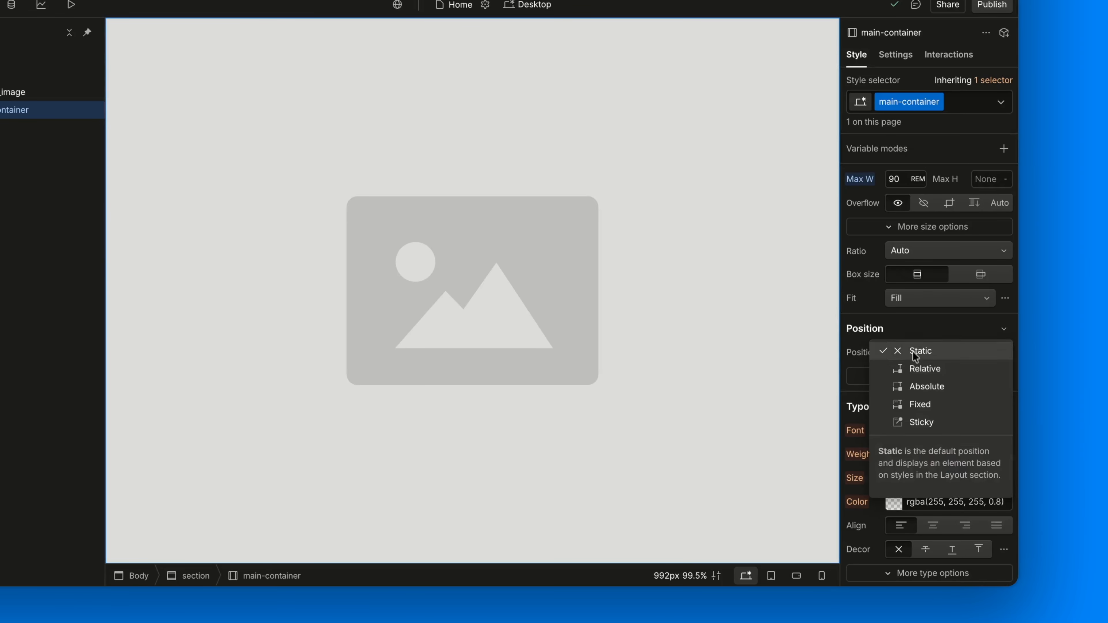
pyautogui.click(912, 369)
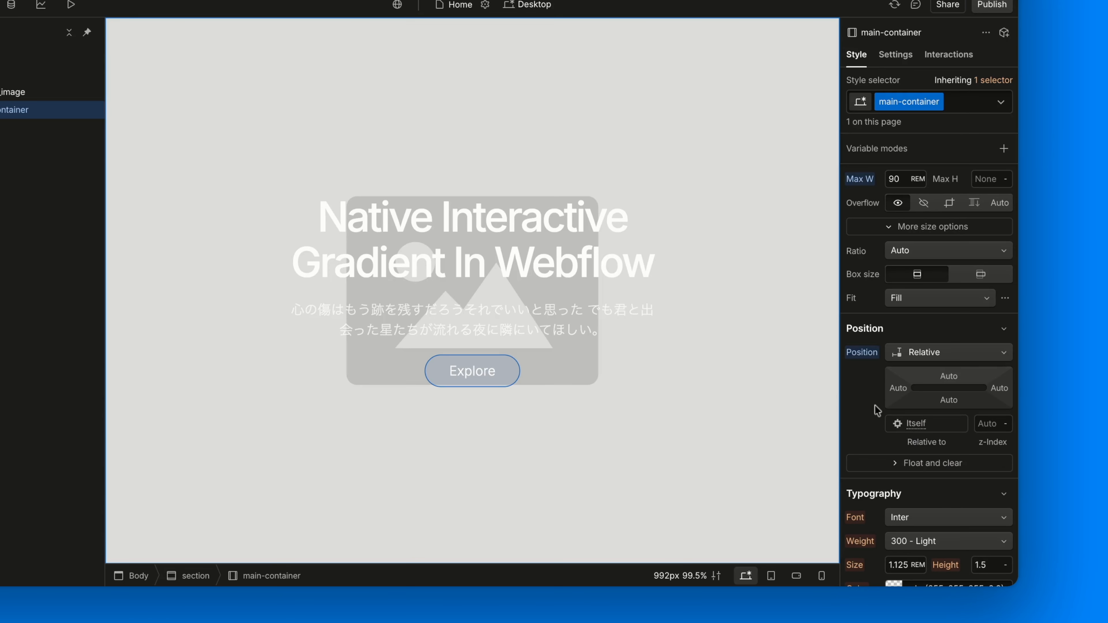
# Replace the section_image placeholder with the dark purple and blue pawel-czerwinski image, and return to its style settings
pyautogui.click(11, 100)
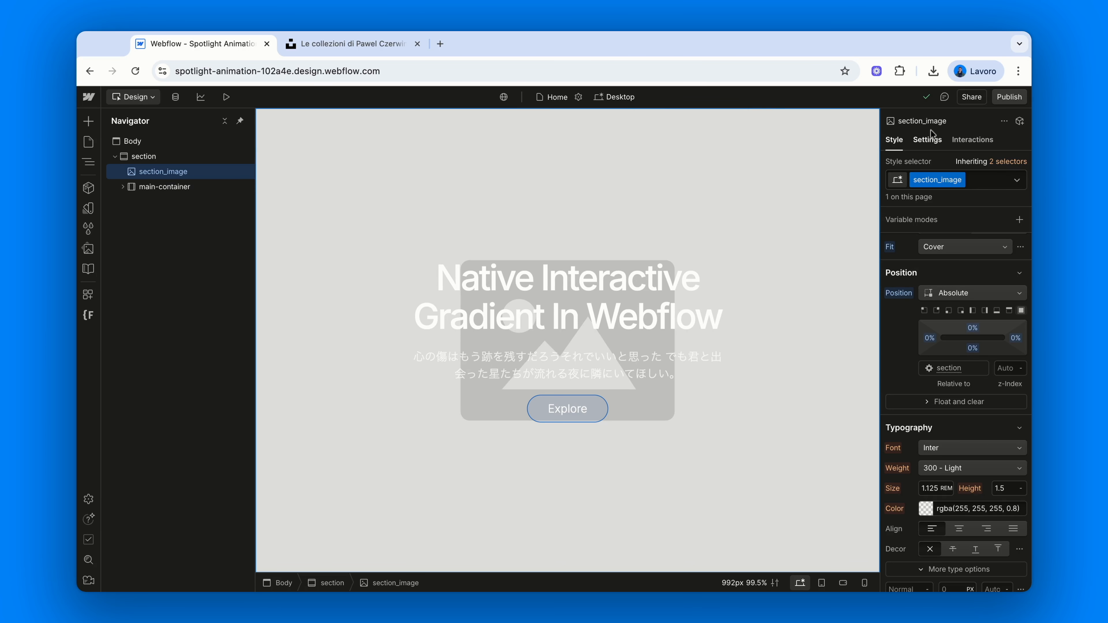
pyautogui.click(927, 139)
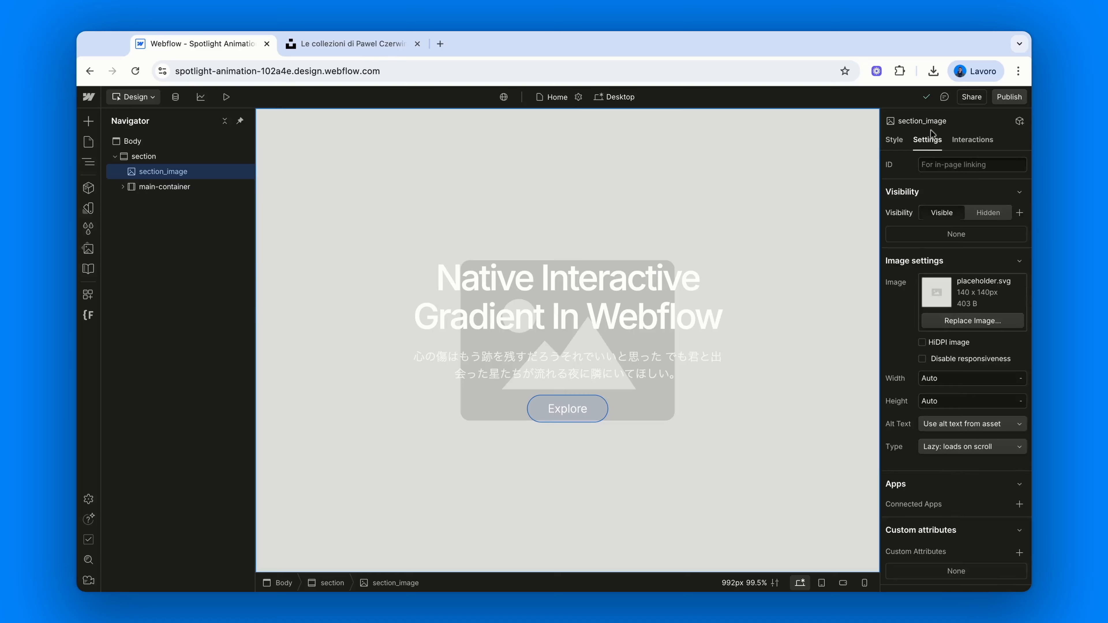
pyautogui.click(930, 294)
pyautogui.click(131, 208)
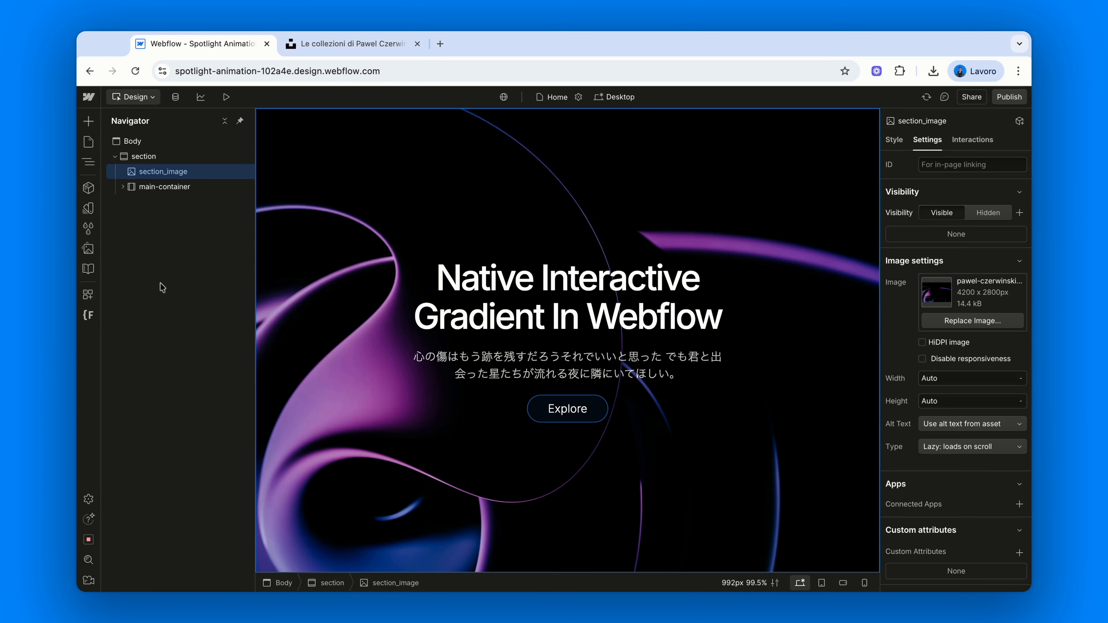
pyautogui.click(895, 140)
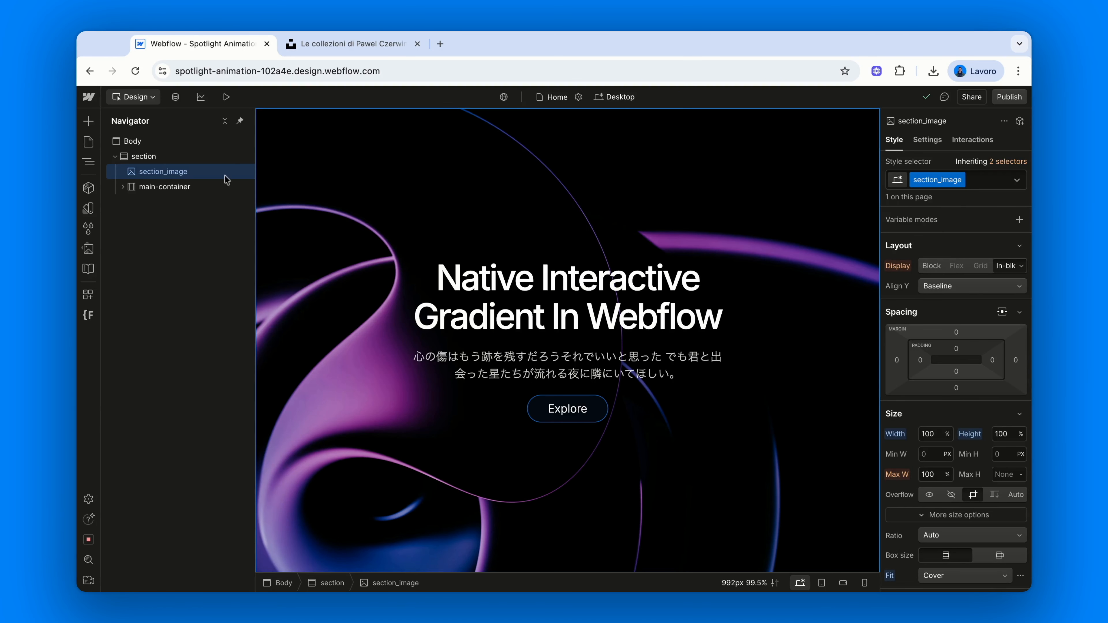
# Switch to the Unsplash page and look through Pawel Czerwinski's image collections, and return to Webflow
pyautogui.click(367, 41)
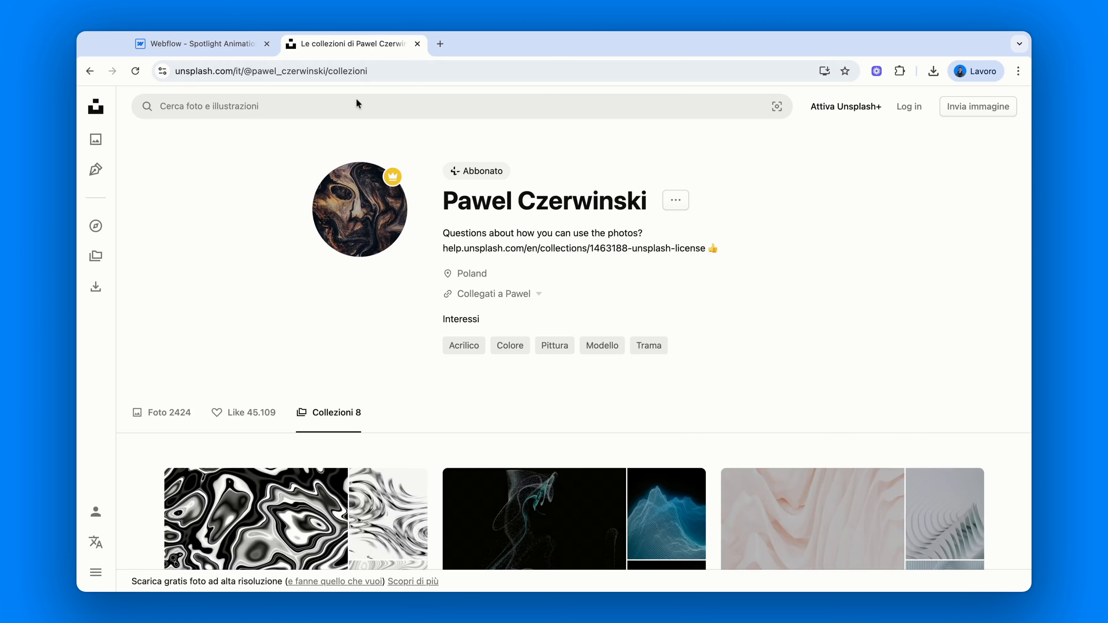
pyautogui.scroll(-5, 367, 344)
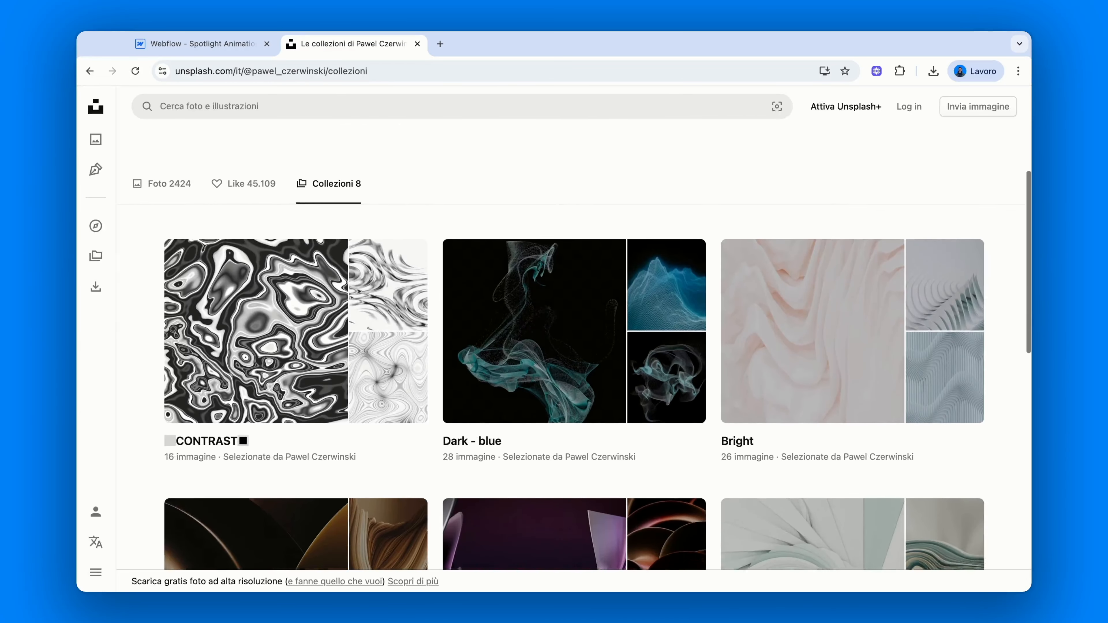
pyautogui.scroll(-6, 574, 335)
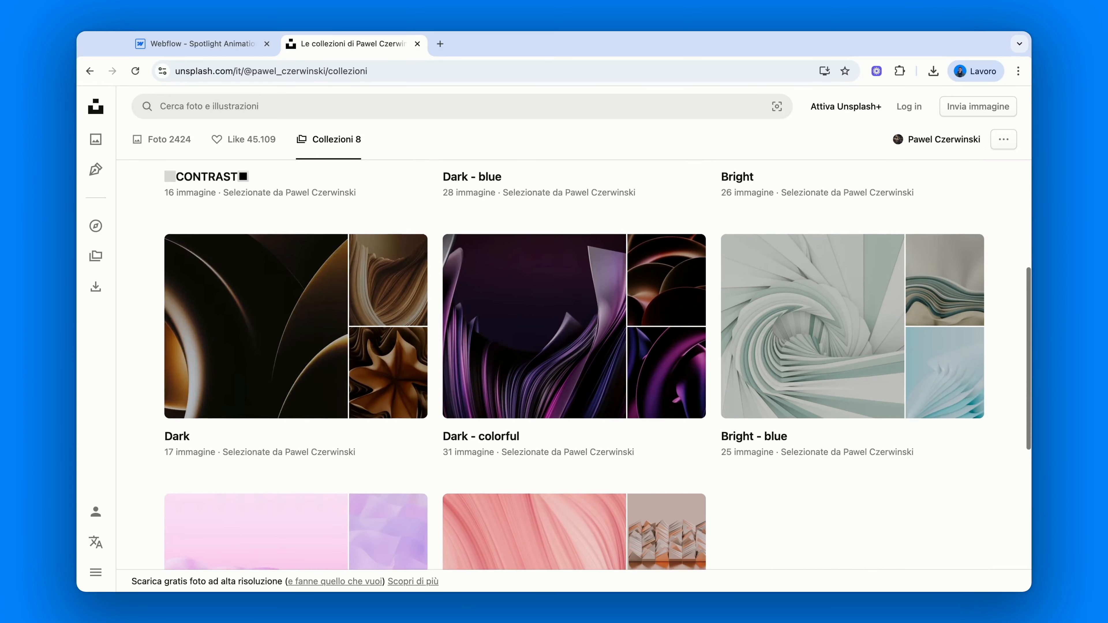
pyautogui.scroll(-6, 575, 335)
pyautogui.scroll(-3, 575, 335)
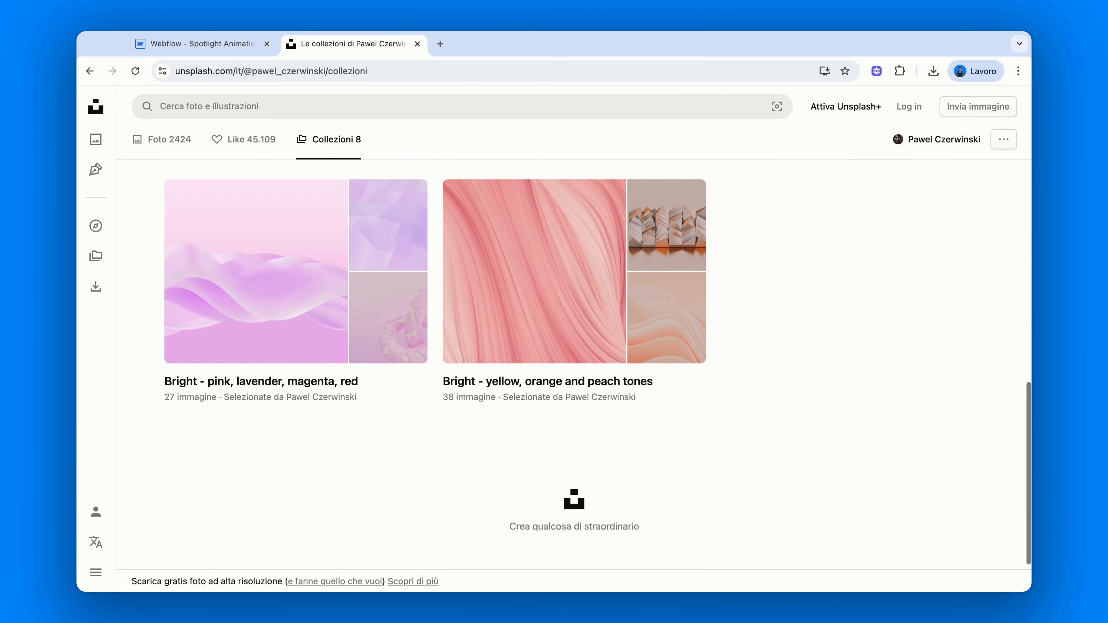
pyautogui.scroll(-2, 574, 336)
pyautogui.scroll(4, 574, 335)
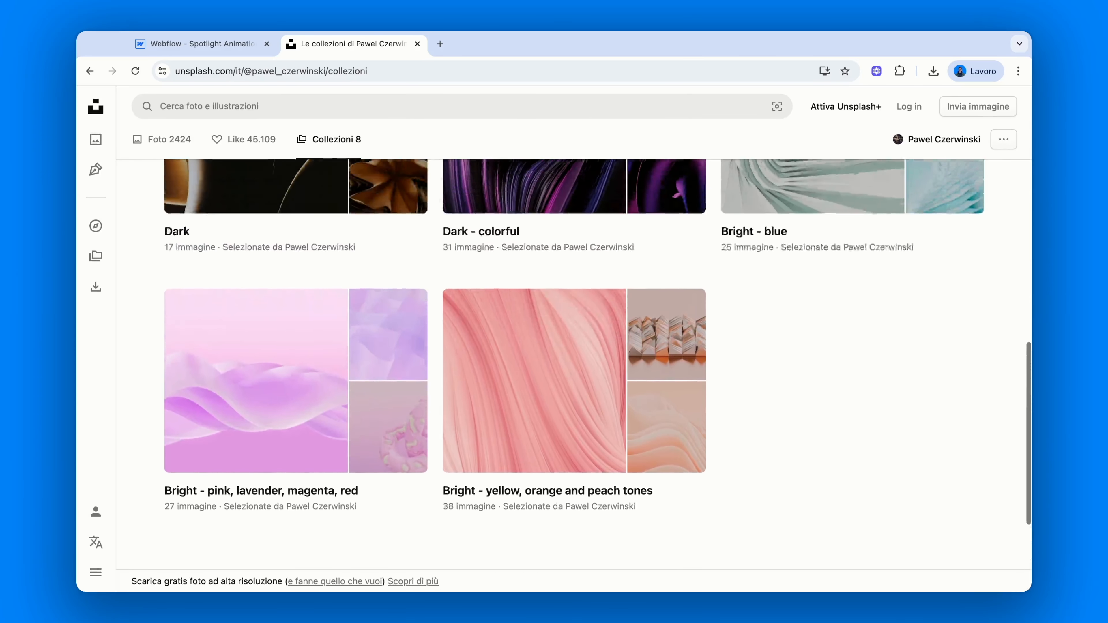
pyautogui.scroll(1, 575, 336)
pyautogui.scroll(15, 575, 335)
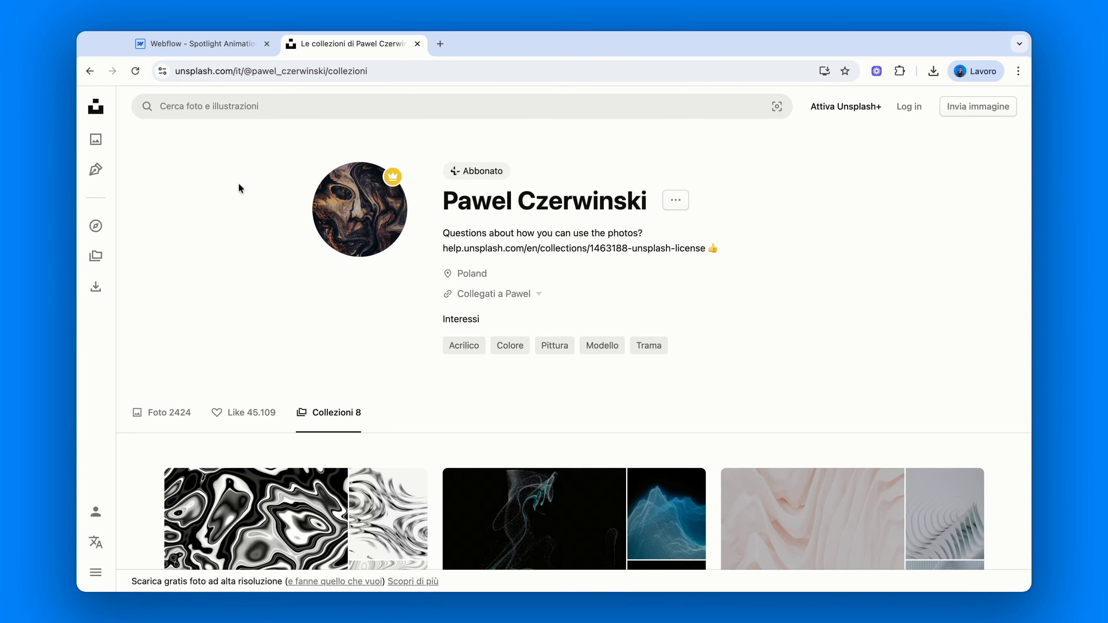
pyautogui.click(222, 46)
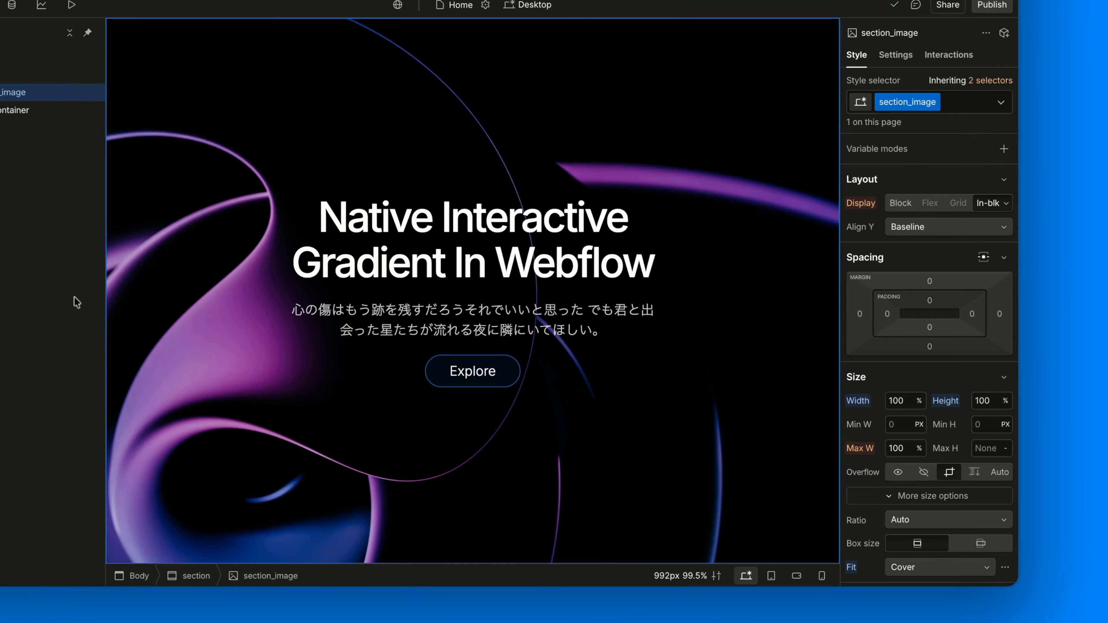
# Try the red background colour #ff0303 on section_image
pyautogui.scroll(-6, 881, 506)
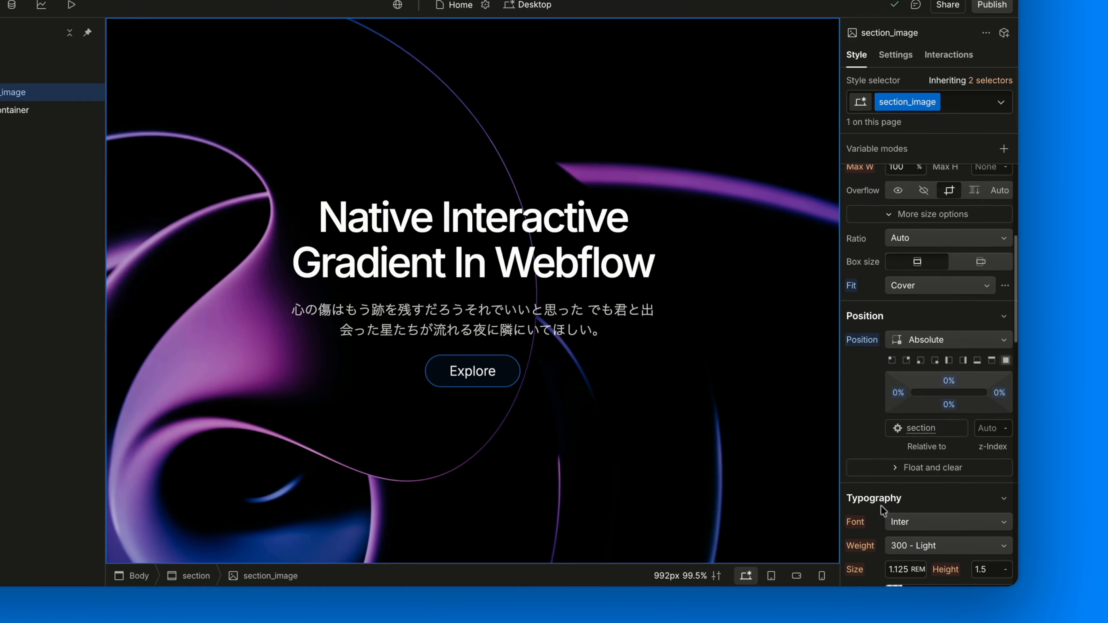
pyautogui.scroll(-10, 881, 506)
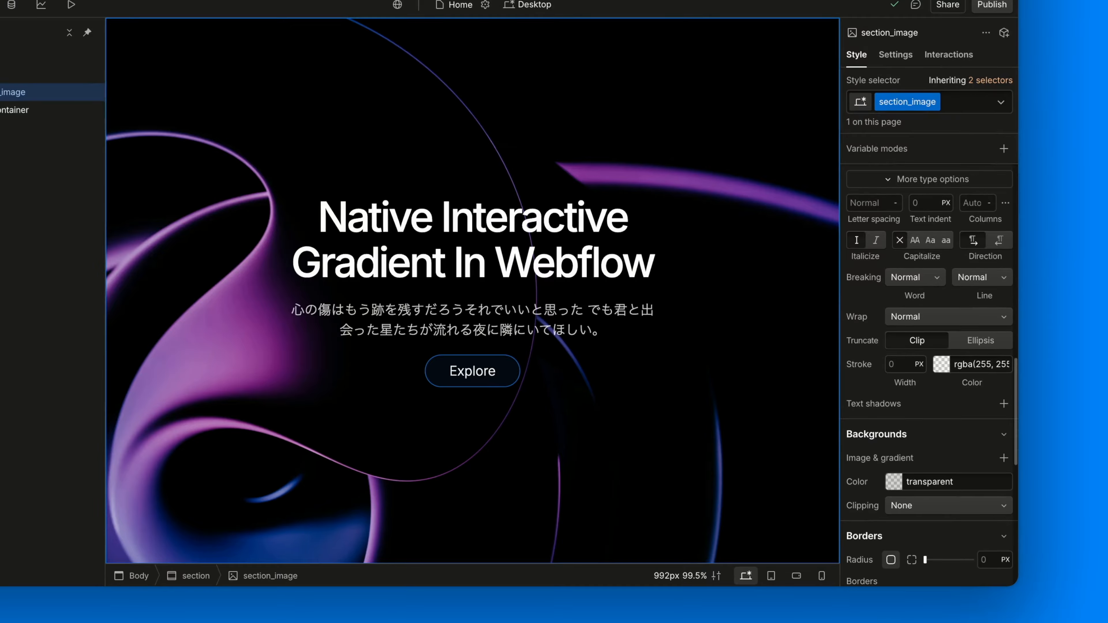
pyautogui.click(919, 480)
pyautogui.write('#f11')
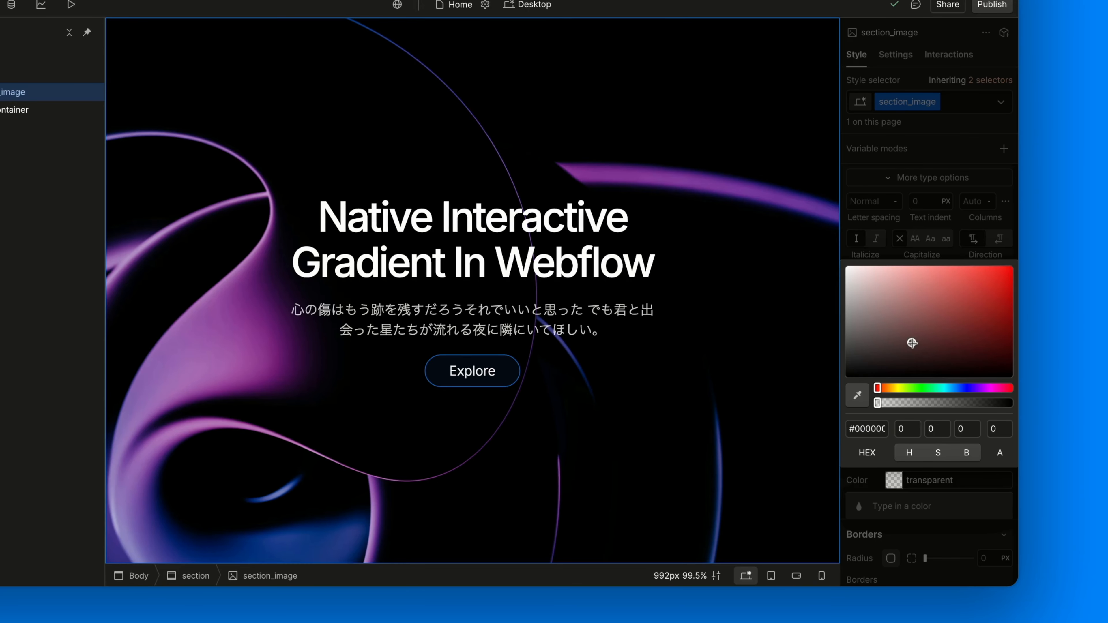
pyautogui.click(1011, 267)
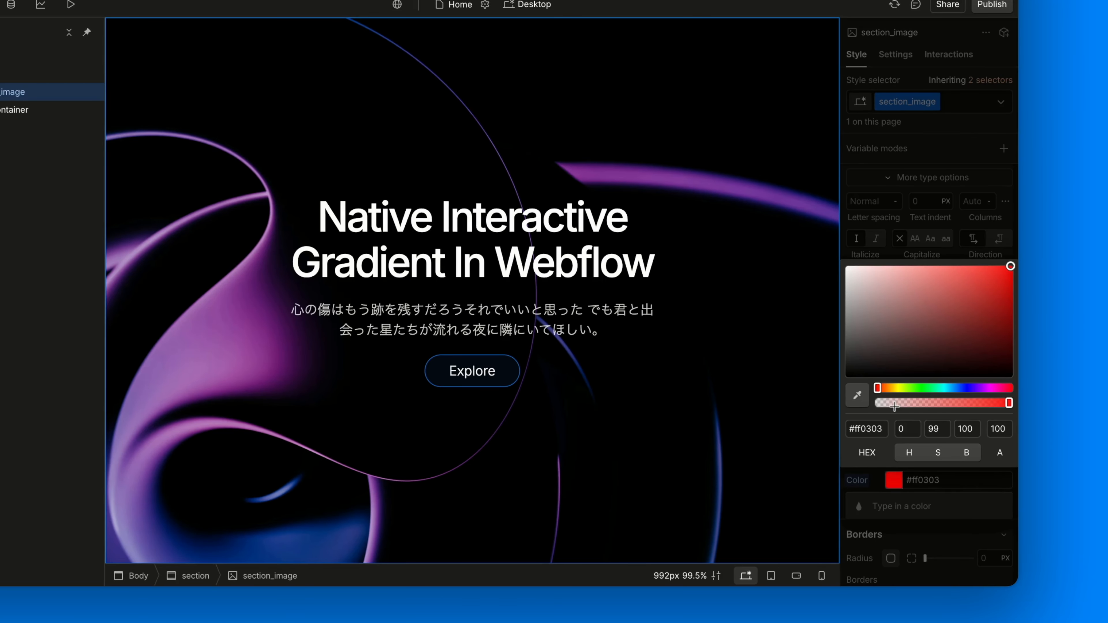
pyautogui.click(878, 473)
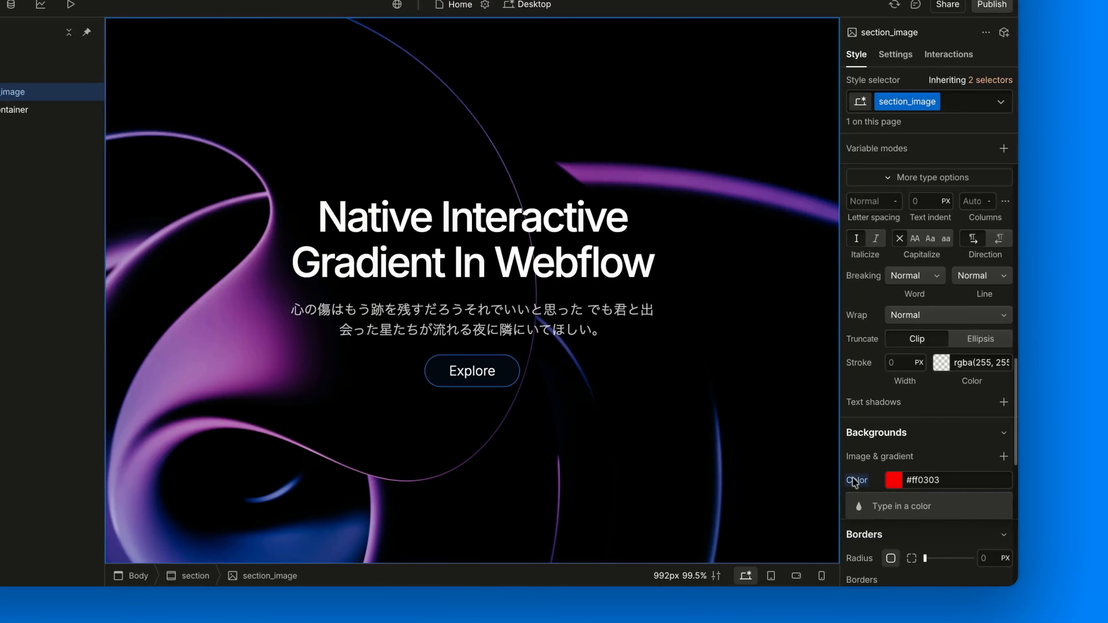
# Reset the background colour of section_image
pyautogui.click(854, 480)
pyautogui.click(883, 494)
pyautogui.click(891, 514)
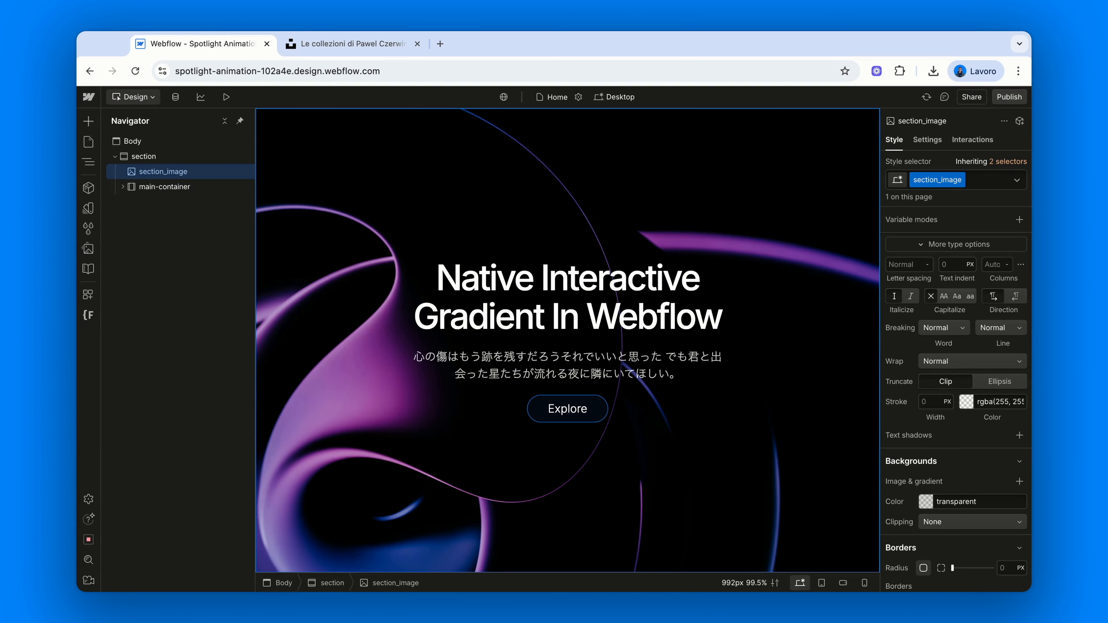
# Add a div block inside the section and give it the class overlay
pyautogui.click(171, 160)
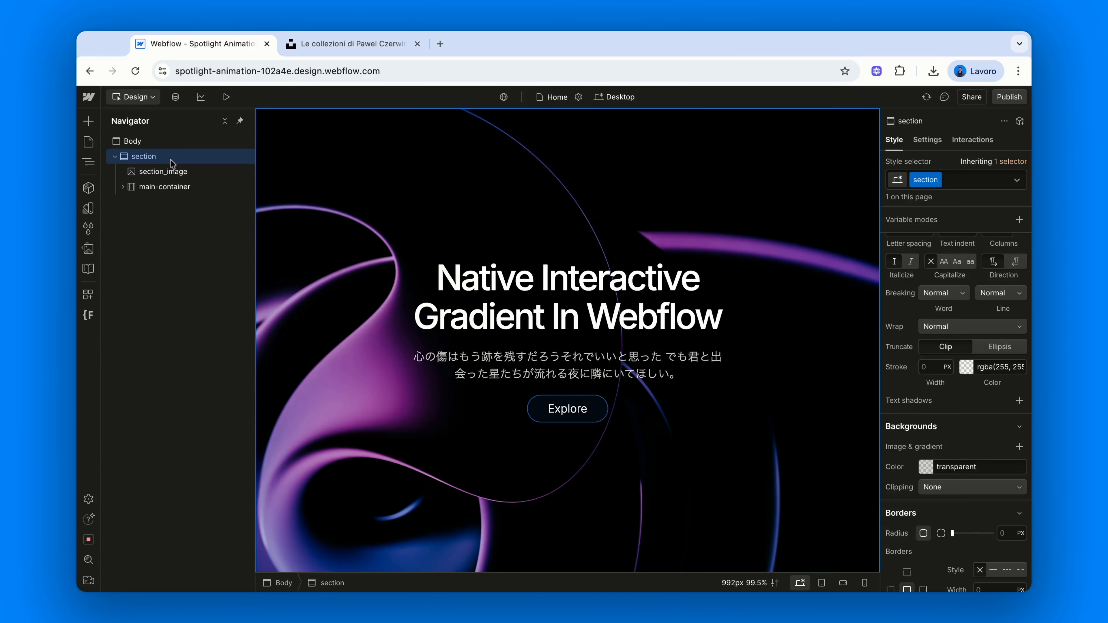
pyautogui.press('super+e')
pyautogui.write('div')
pyautogui.press('Return')
pyautogui.press('super+Return')
pyautogui.write('overlay')
pyautogui.press('Return')
# Position the overlay absolutely with 0% offsets on all four sides to cover the section
pyautogui.scroll(5, 929, 349)
pyautogui.click(949, 316)
pyautogui.click(927, 355)
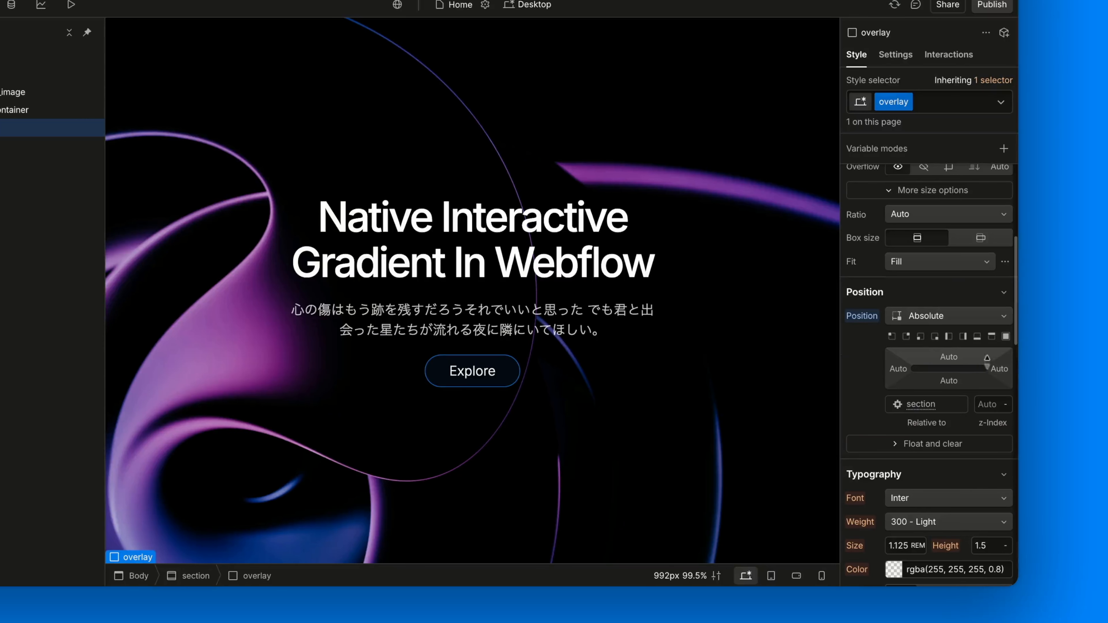
pyautogui.click(1009, 342)
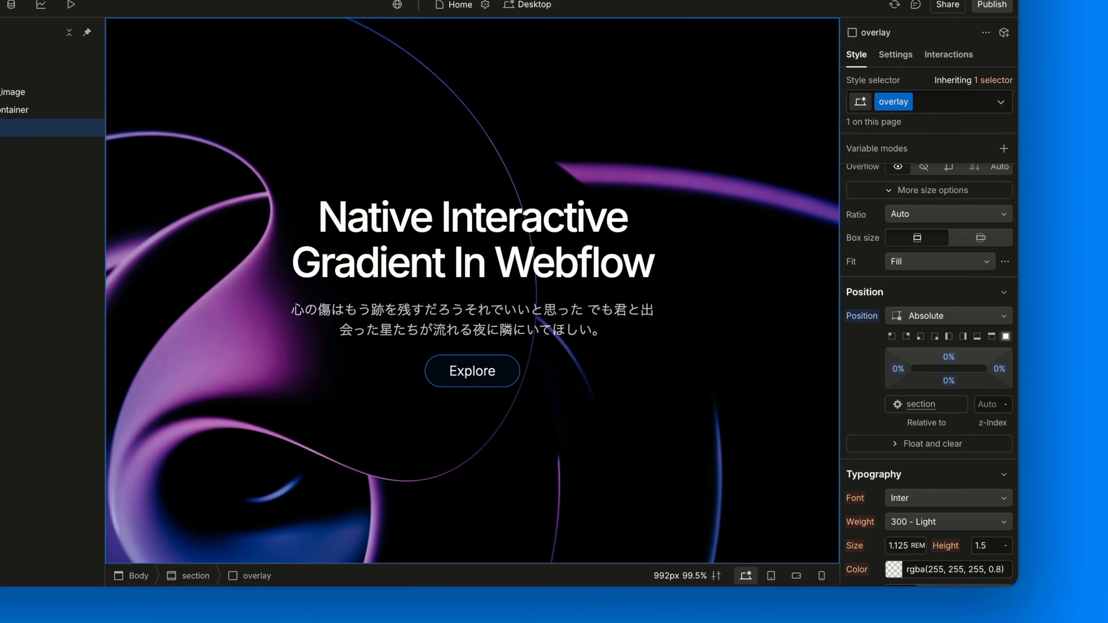
# Give the overlay a radial gradient background and place it between section_image and main-container in the section
pyautogui.scroll(-10, 853, 415)
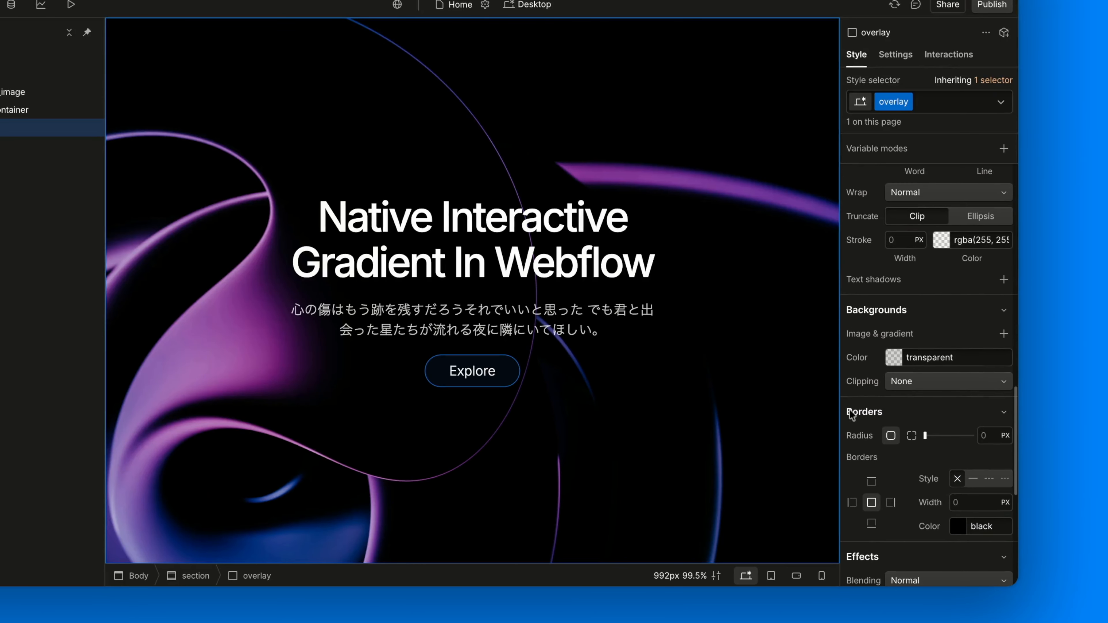
pyautogui.click(1004, 334)
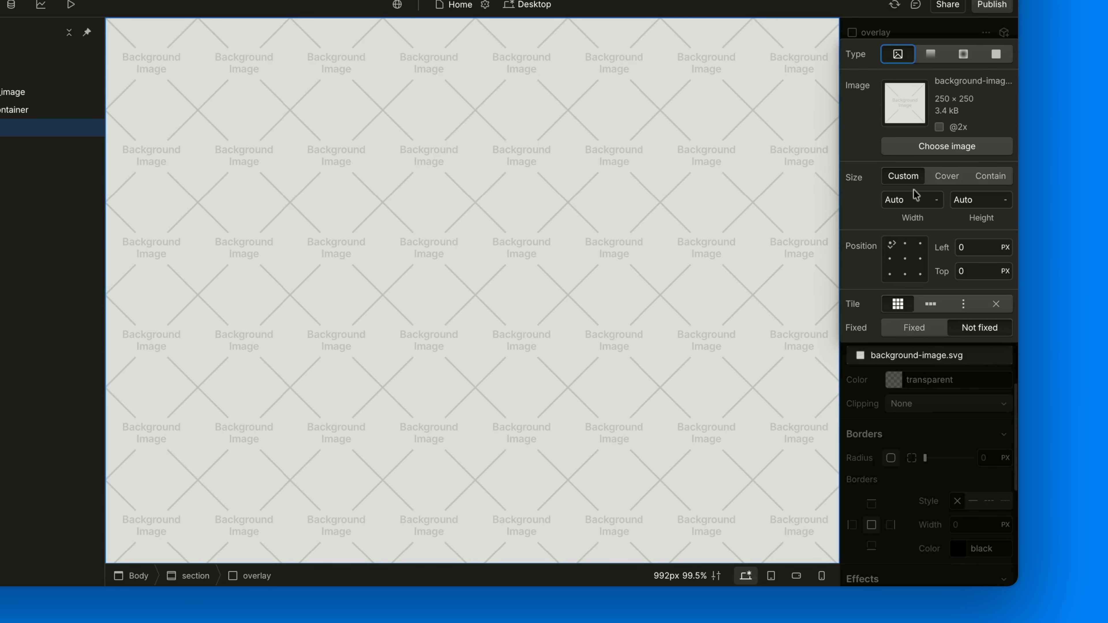
pyautogui.click(966, 55)
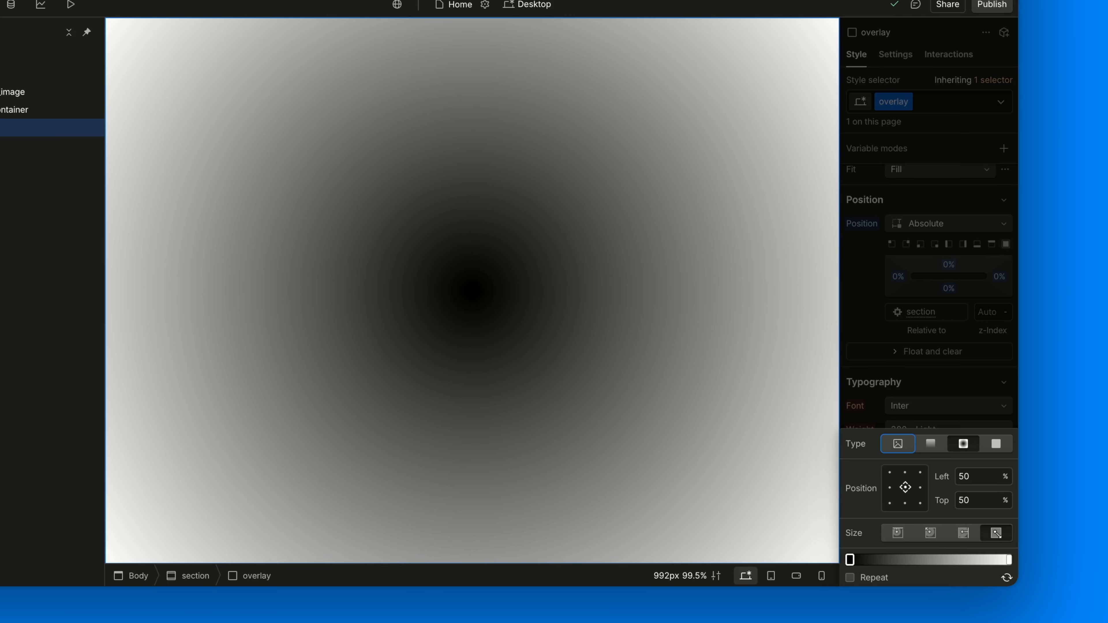
pyautogui.click(933, 380)
pyautogui.scroll(-3, 933, 380)
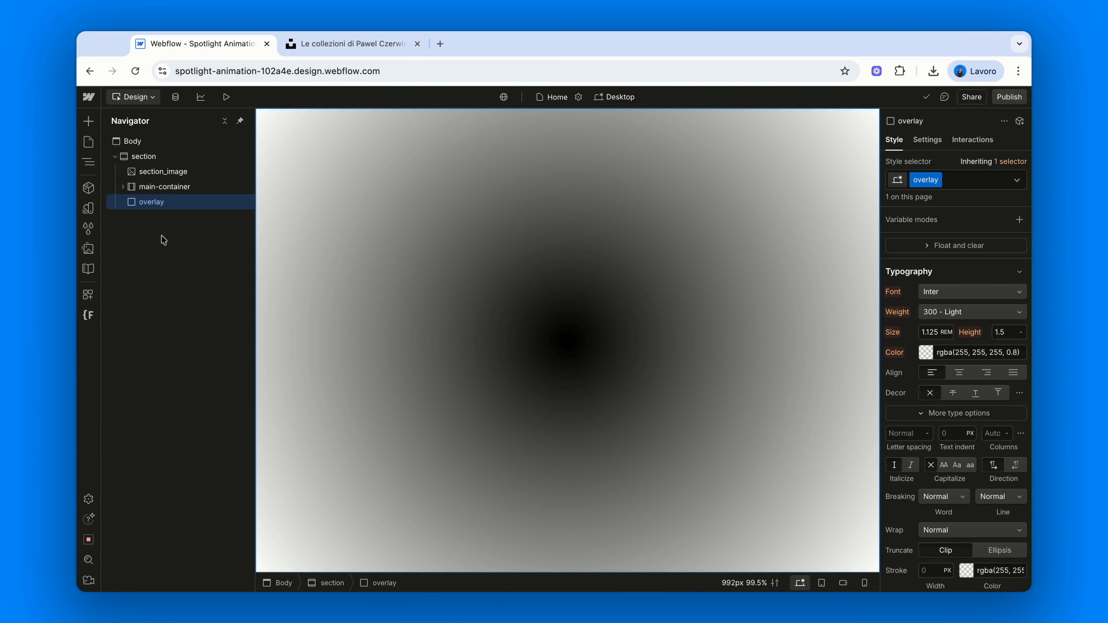
pyautogui.moveTo(145, 206); pyautogui.dragTo(146, 187)
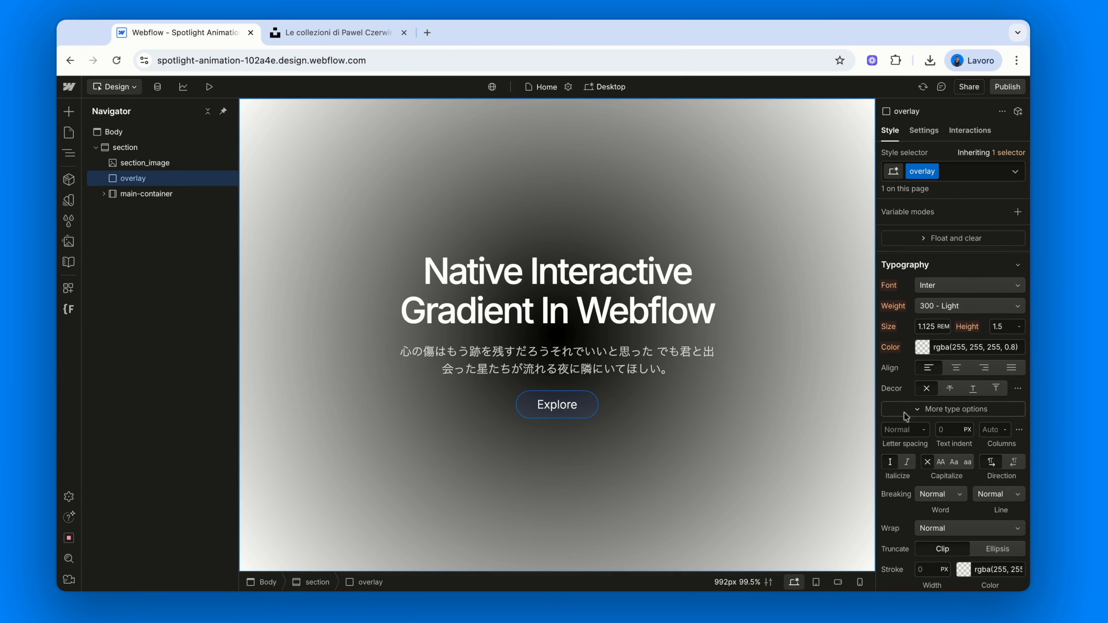
# Make the first colour stop of the overlay's radial gradient fully transparent, with alpha 0
pyautogui.scroll(-5, 907, 418)
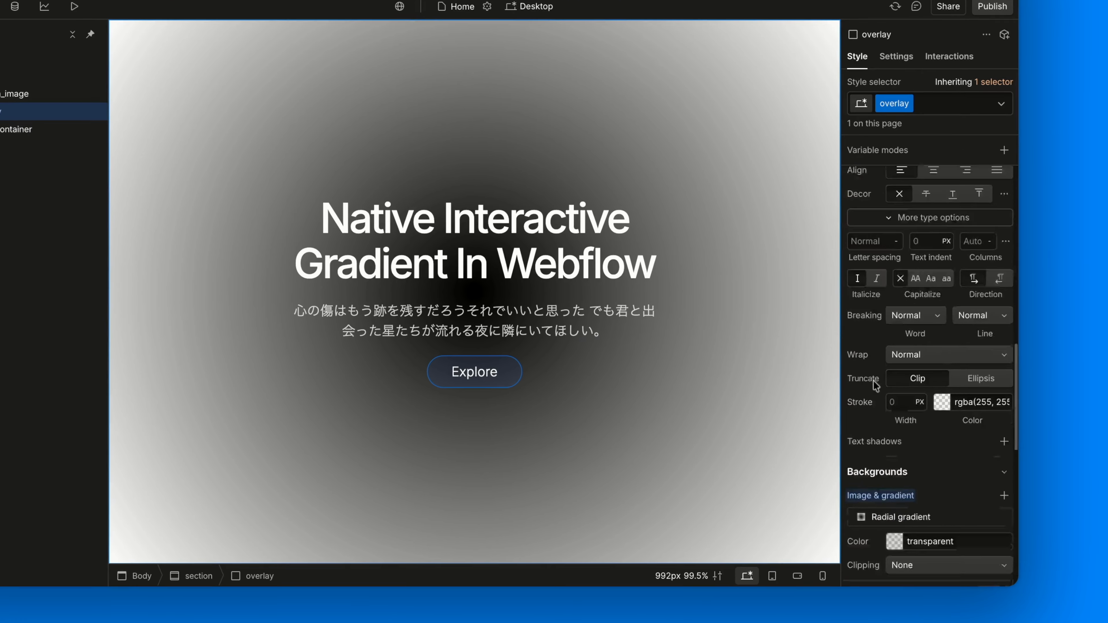
pyautogui.scroll(-4, 873, 381)
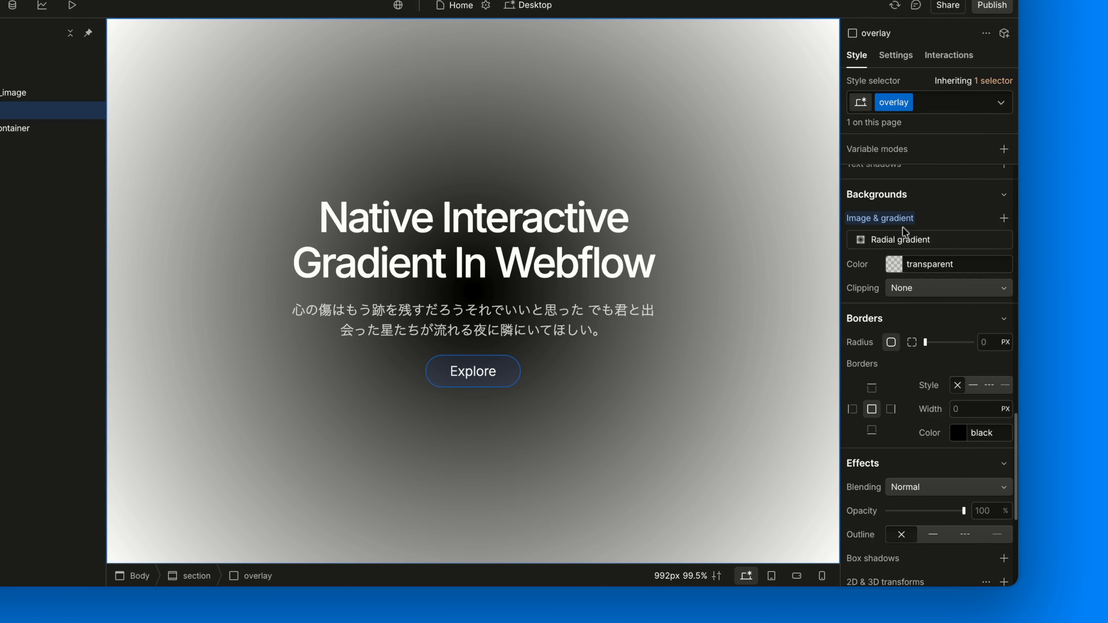
pyautogui.click(903, 239)
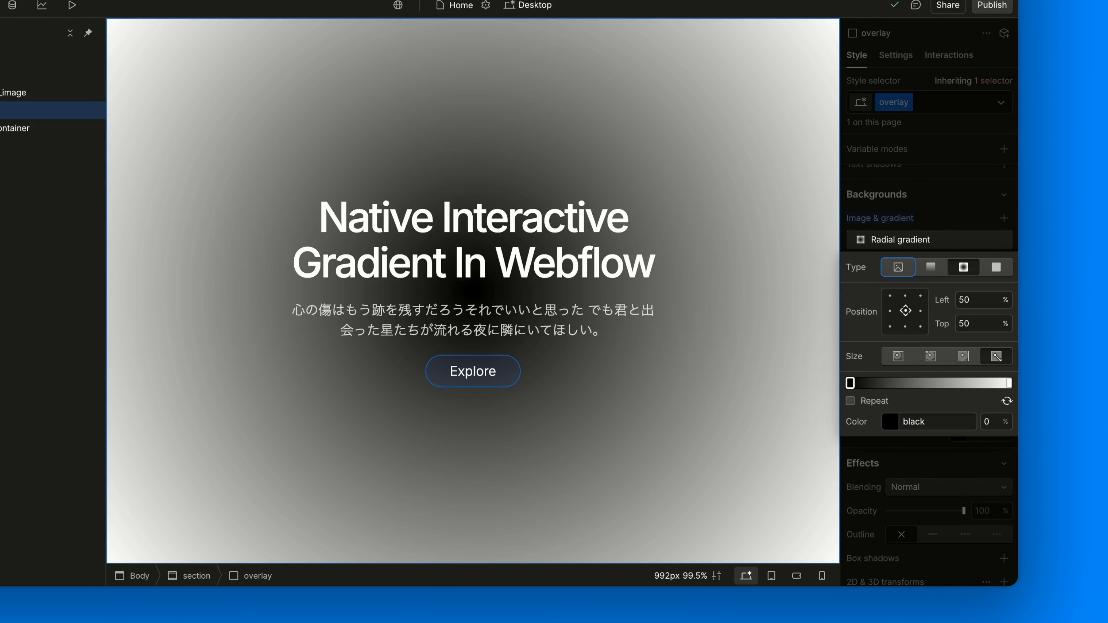
pyautogui.click(892, 423)
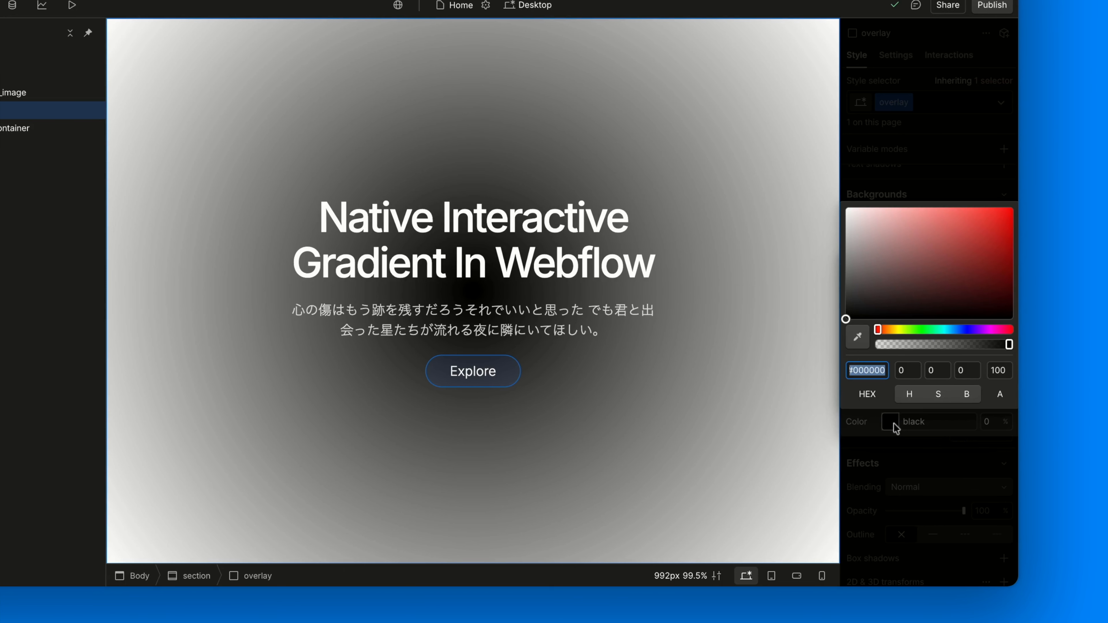
pyautogui.click(939, 344)
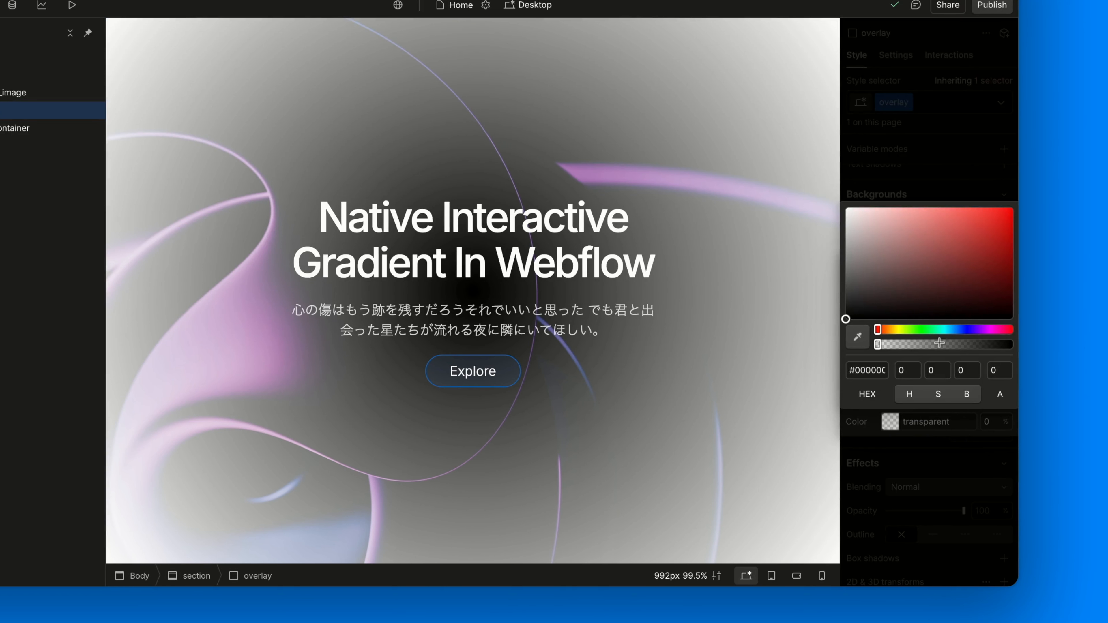
pyautogui.click(865, 421)
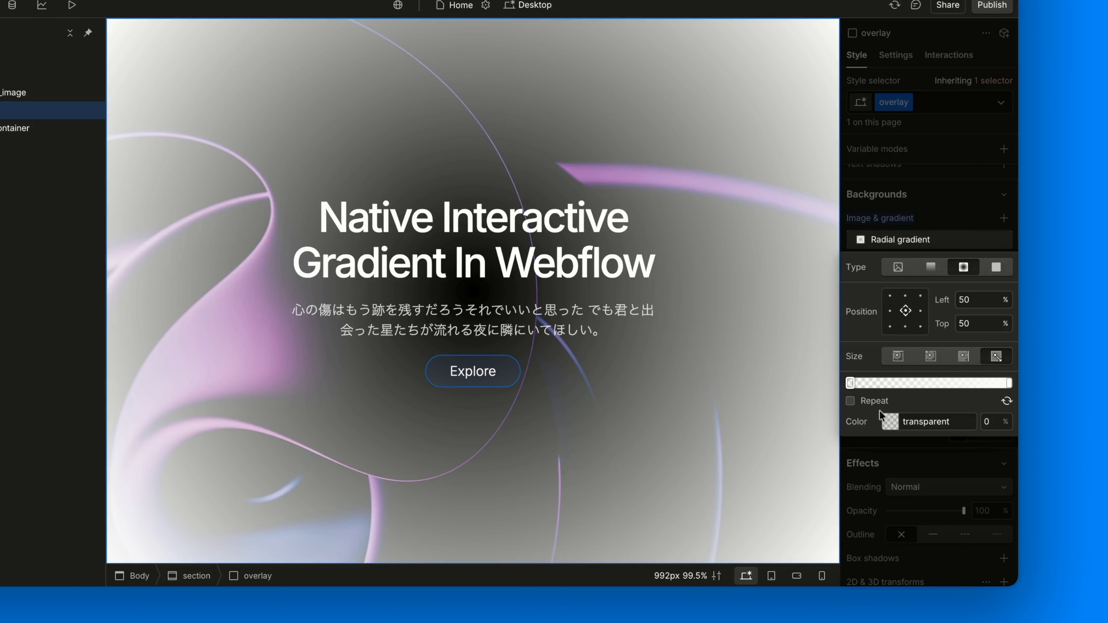
# Change the 100% colour stop of the overlay's radial gradient to solid black, #000000
pyautogui.click(1008, 383)
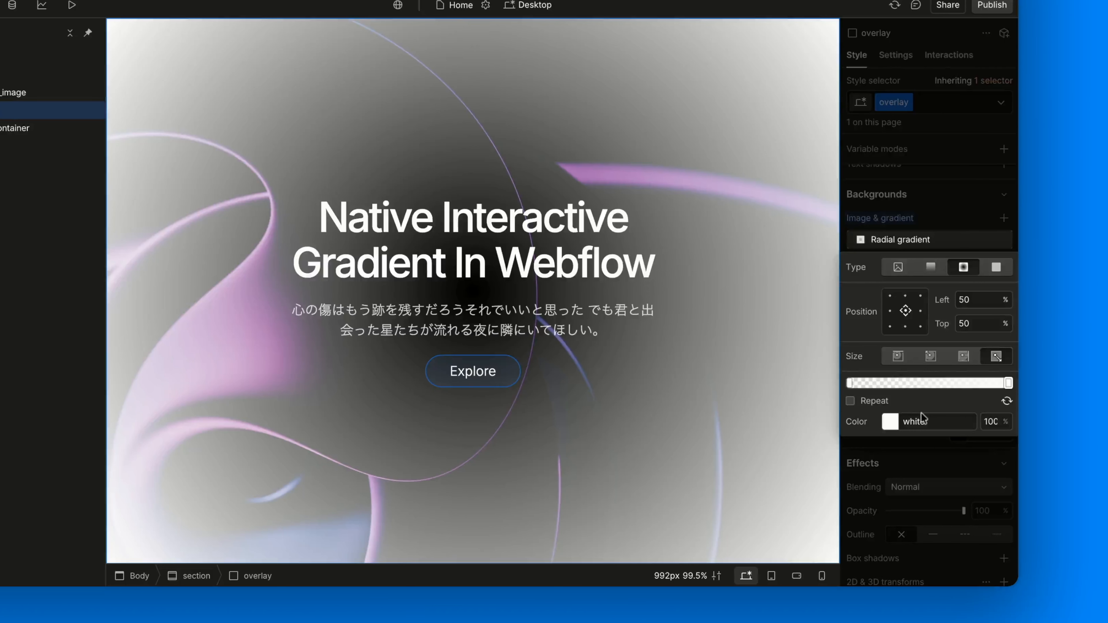
pyautogui.click(891, 422)
pyautogui.moveTo(898, 297); pyautogui.dragTo(846, 319)
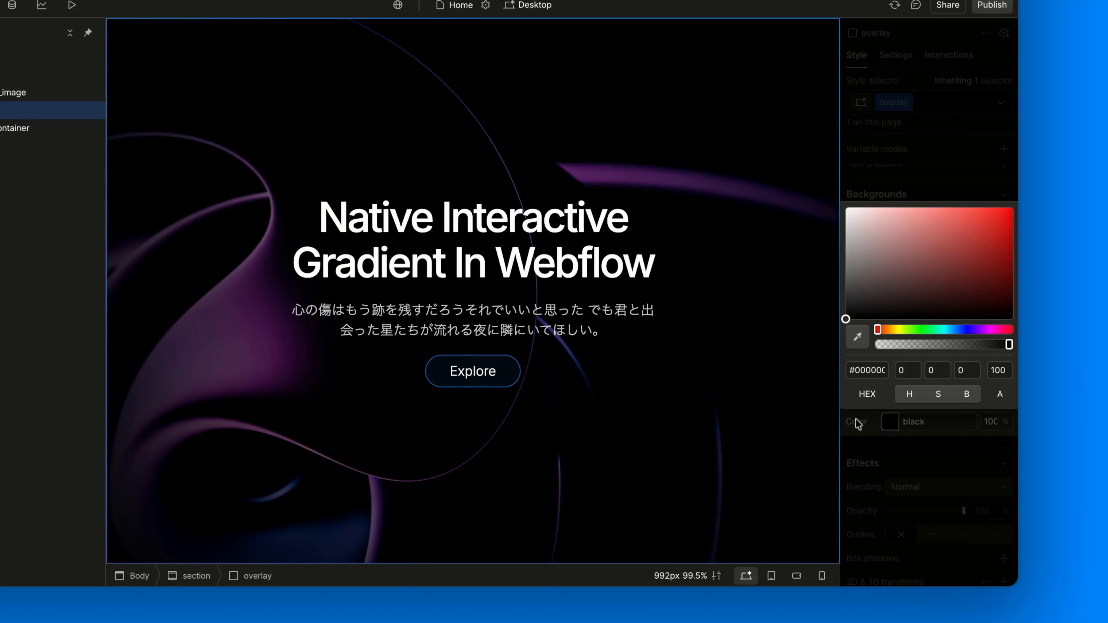
pyautogui.click(866, 427)
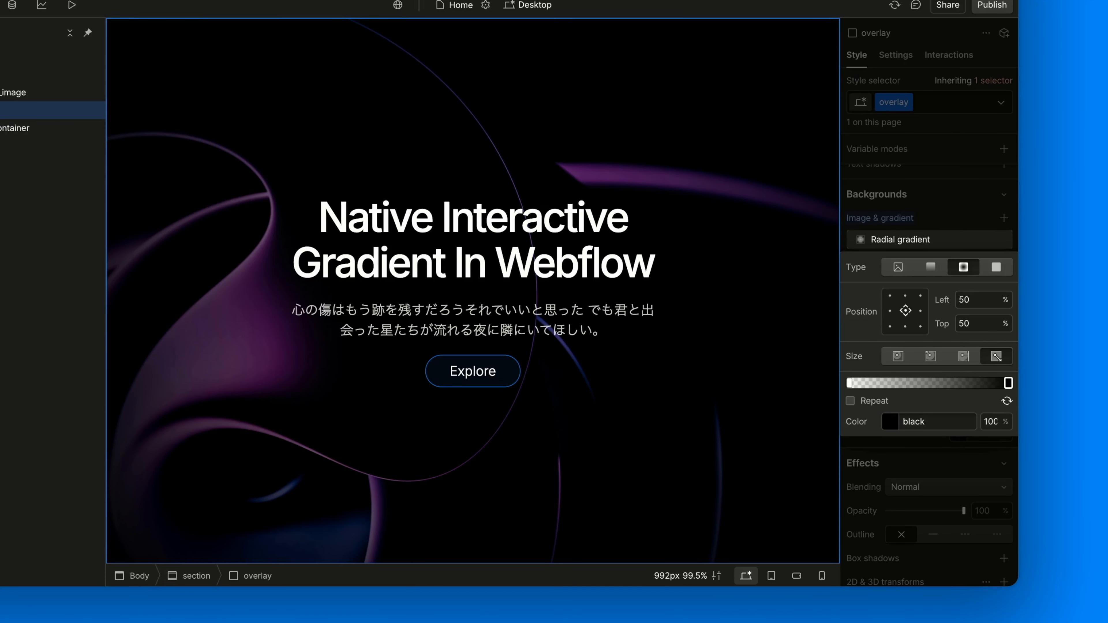
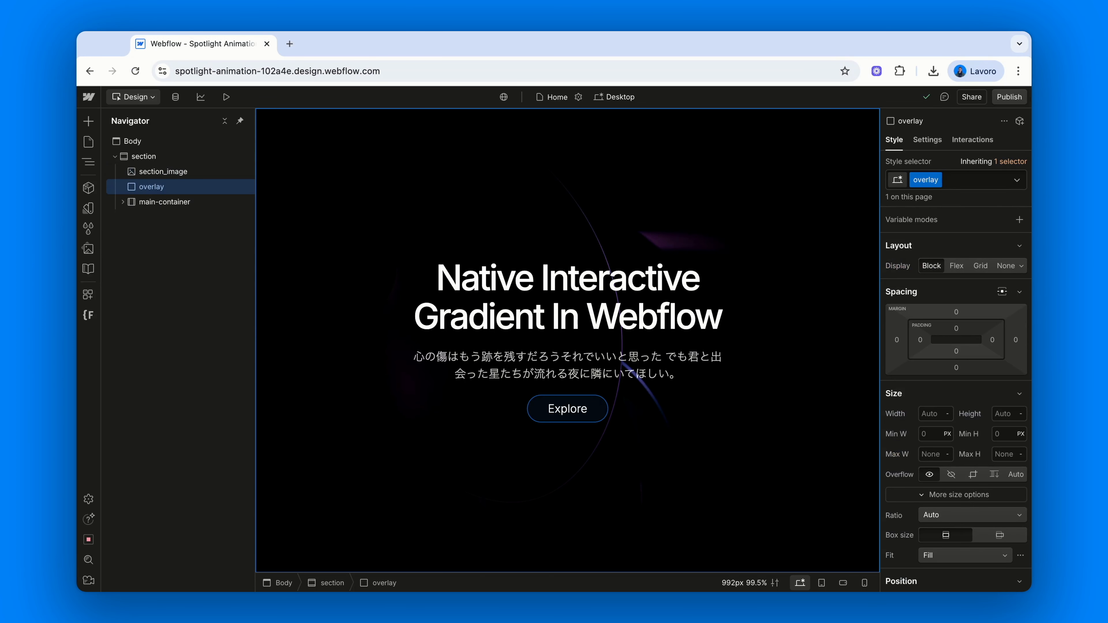
# Hide section_image by setting its display to None
pyautogui.click(192, 173)
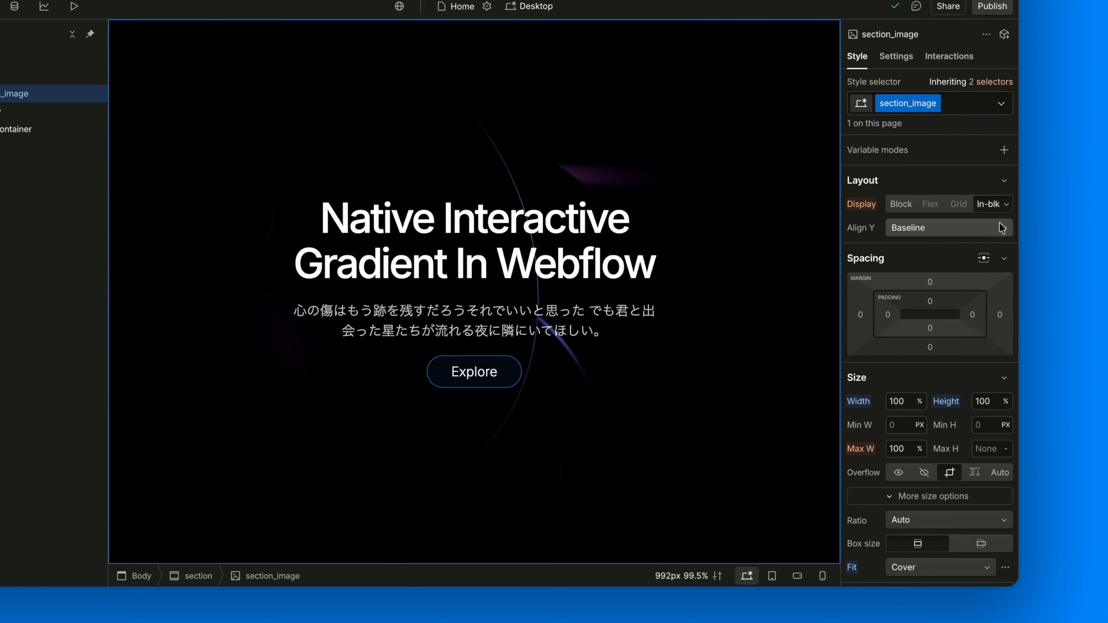
pyautogui.click(1005, 253)
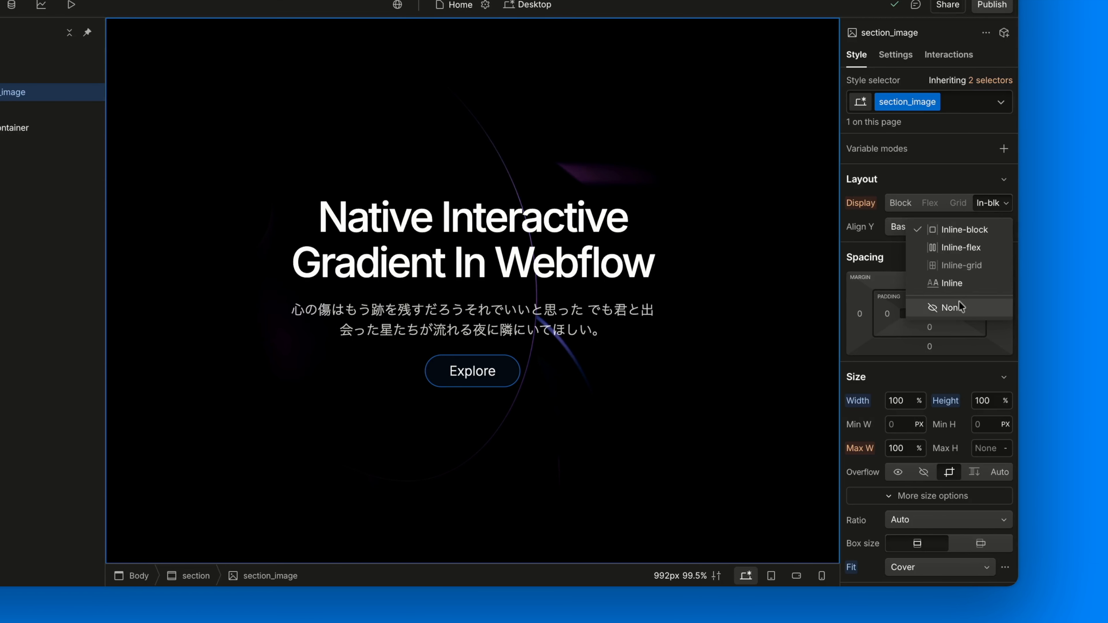
pyautogui.click(976, 339)
# Reset the background colour of the inherited Body (All Pages) selector to the default white
pyautogui.click(997, 81)
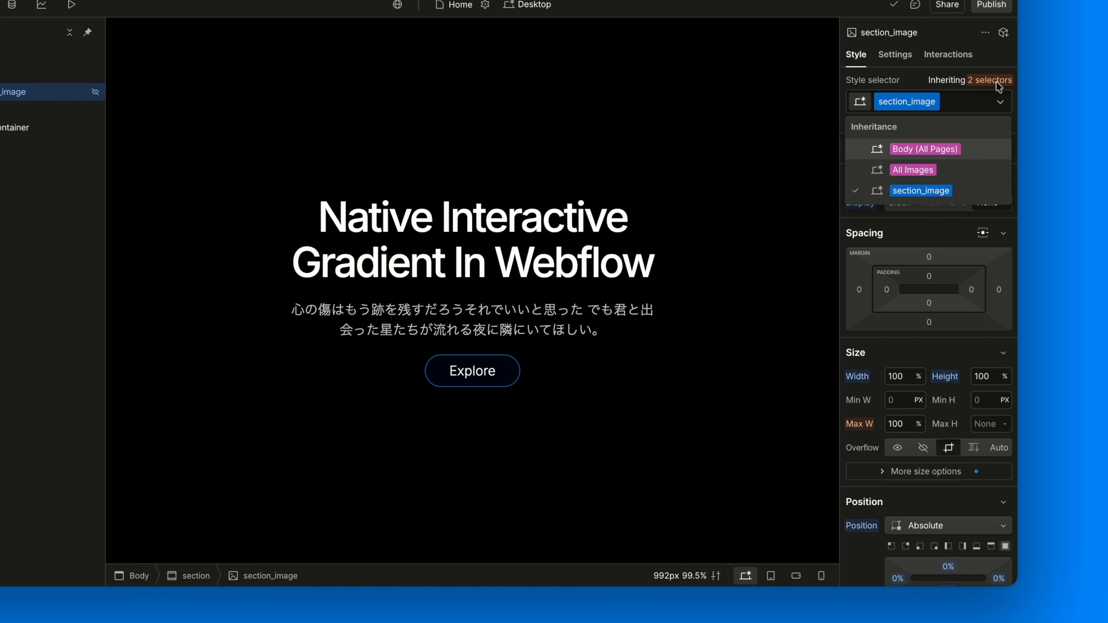
pyautogui.click(925, 149)
pyautogui.scroll(-5, 911, 353)
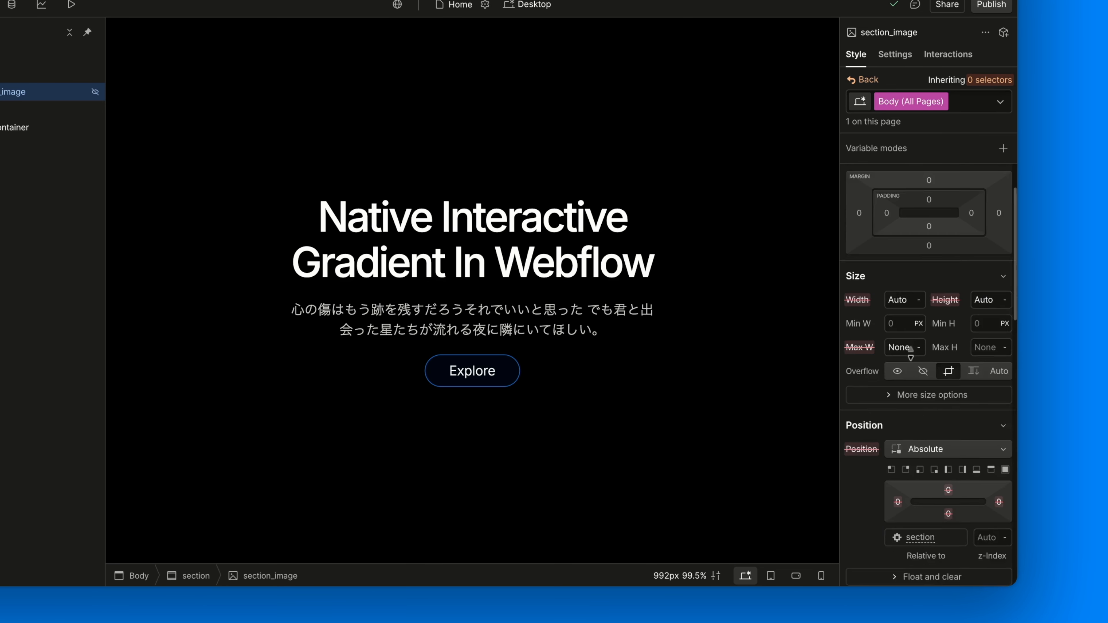
pyautogui.scroll(-5, 910, 353)
pyautogui.click(860, 260)
pyautogui.click(859, 283)
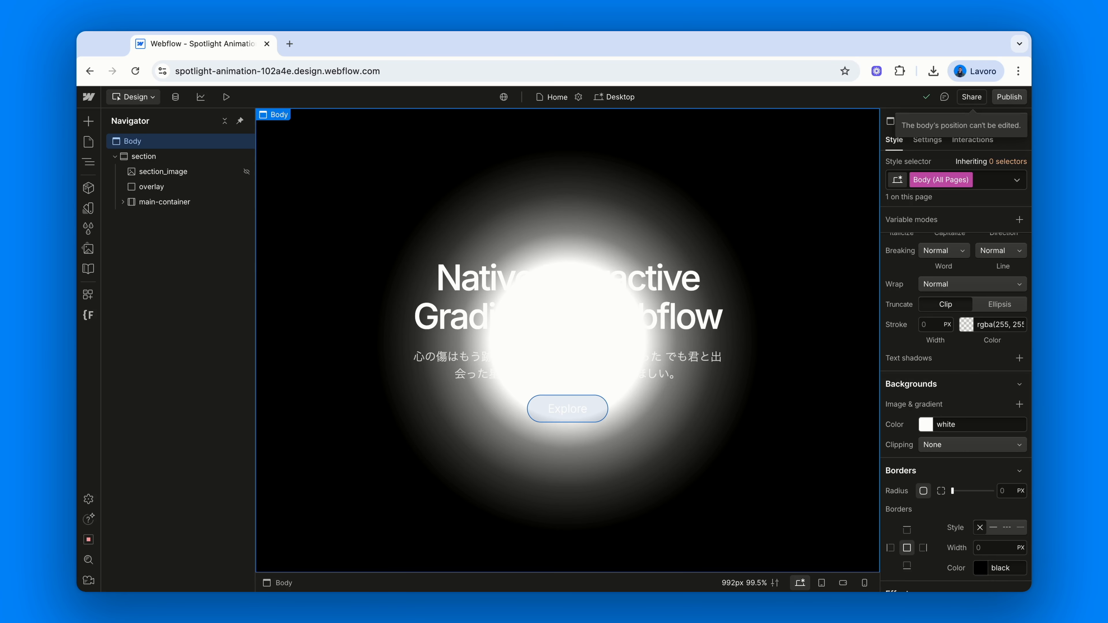
# Add a Mouse move over element trigger to the section with the Play mouse animation action
pyautogui.click(143, 156)
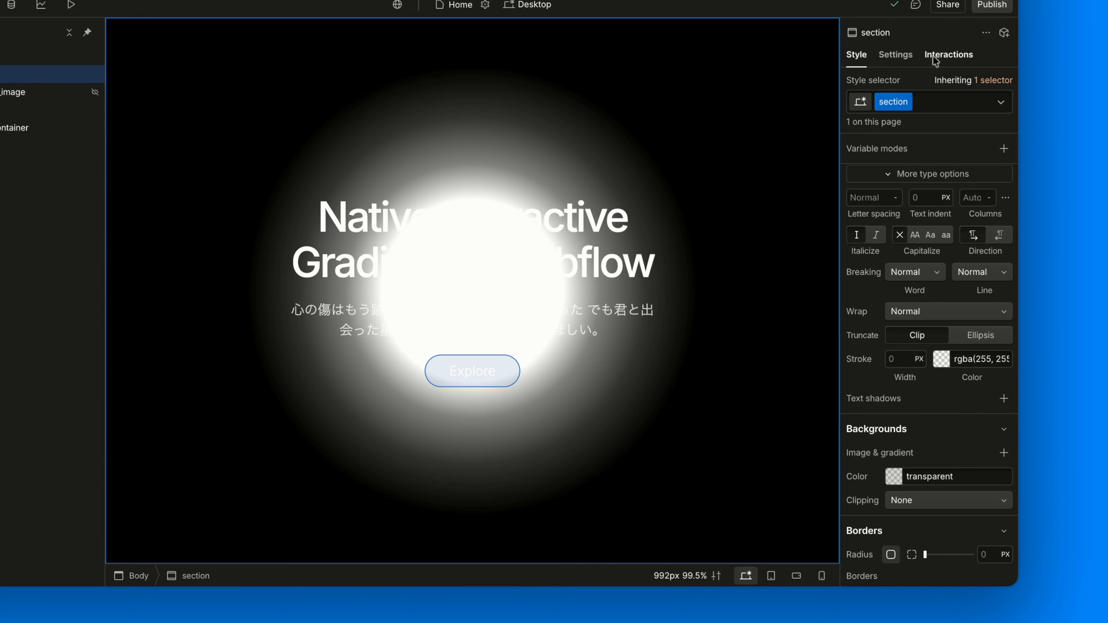
pyautogui.click(962, 142)
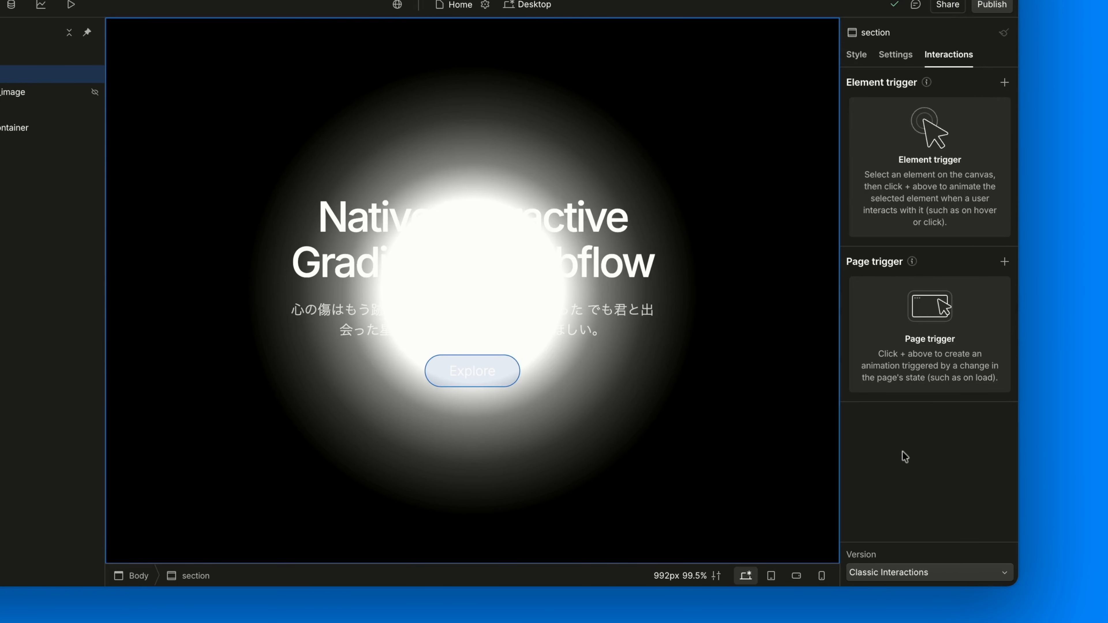
pyautogui.click(1005, 83)
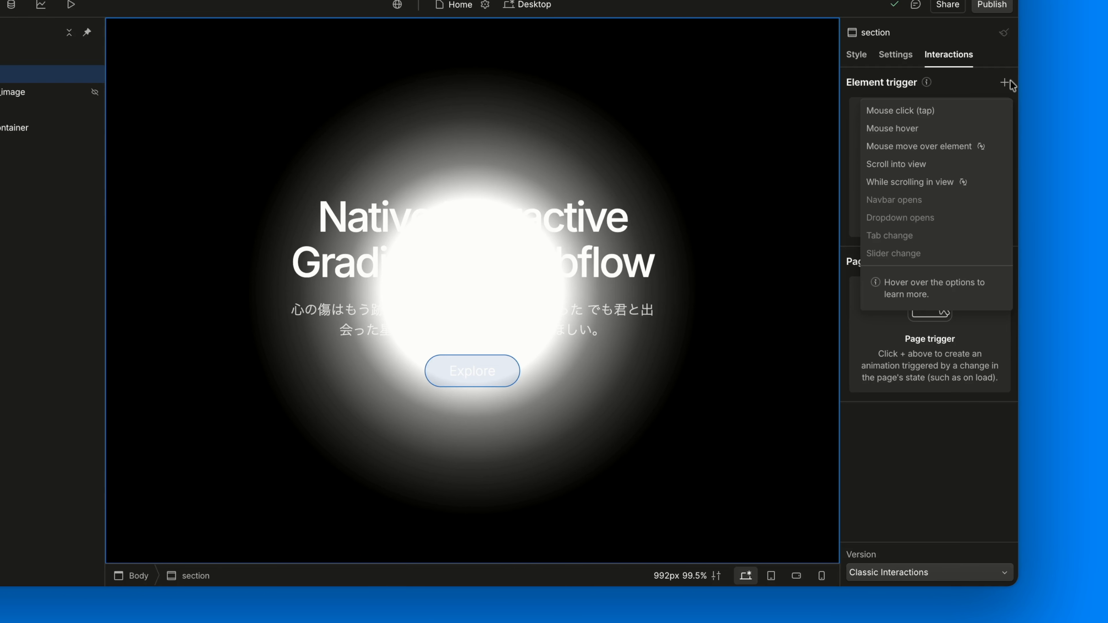
pyautogui.click(930, 147)
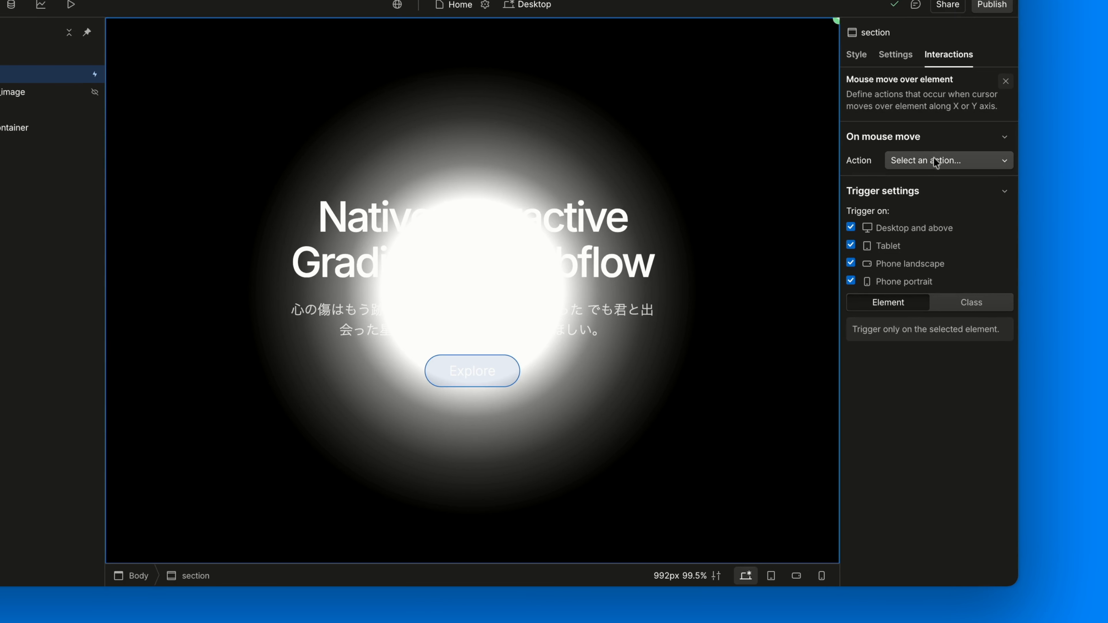
pyautogui.click(937, 161)
pyautogui.click(929, 195)
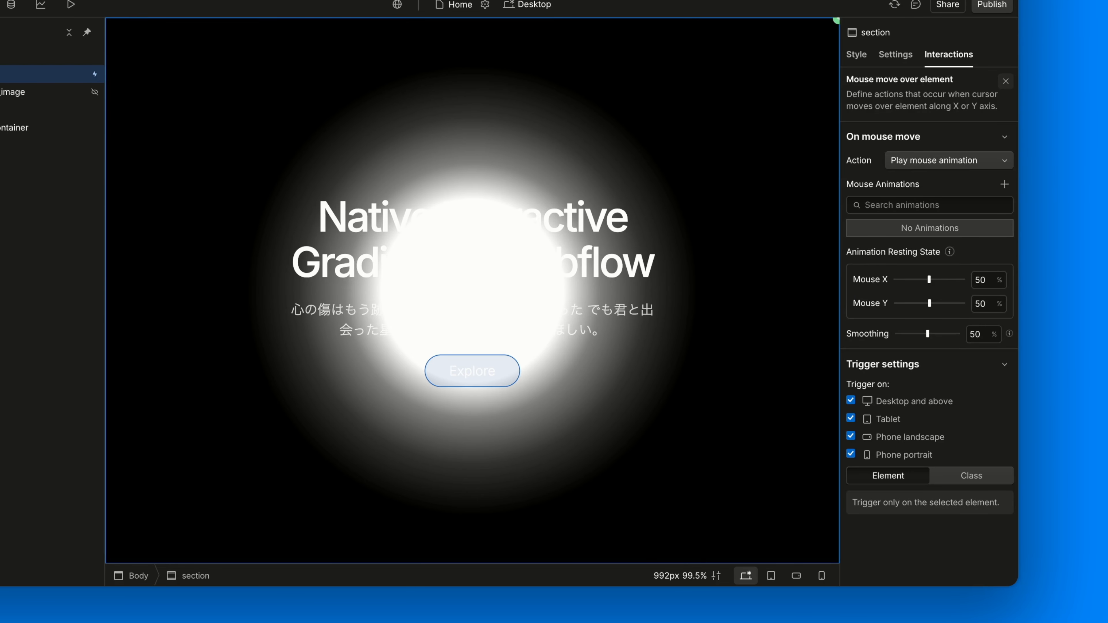
# Create a new mouse animation for the trigger and name it (SECTION) Spotlight
pyautogui.click(1003, 183)
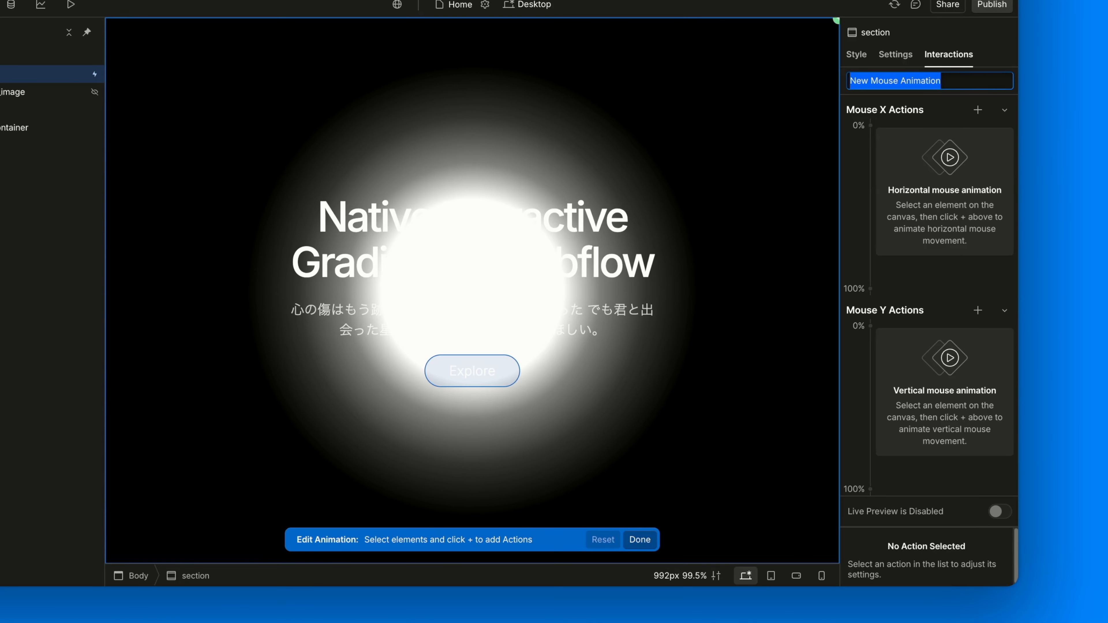
pyautogui.write('(ECTION)')
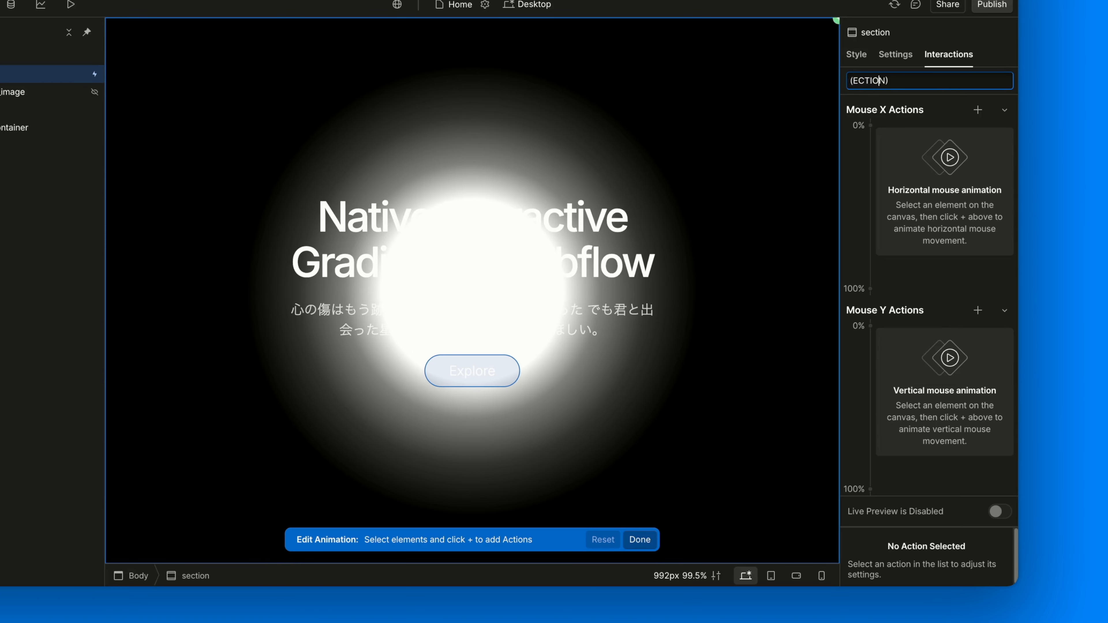
pyautogui.write('S')
pyautogui.write(' Spotlight')
pyautogui.press('Return')
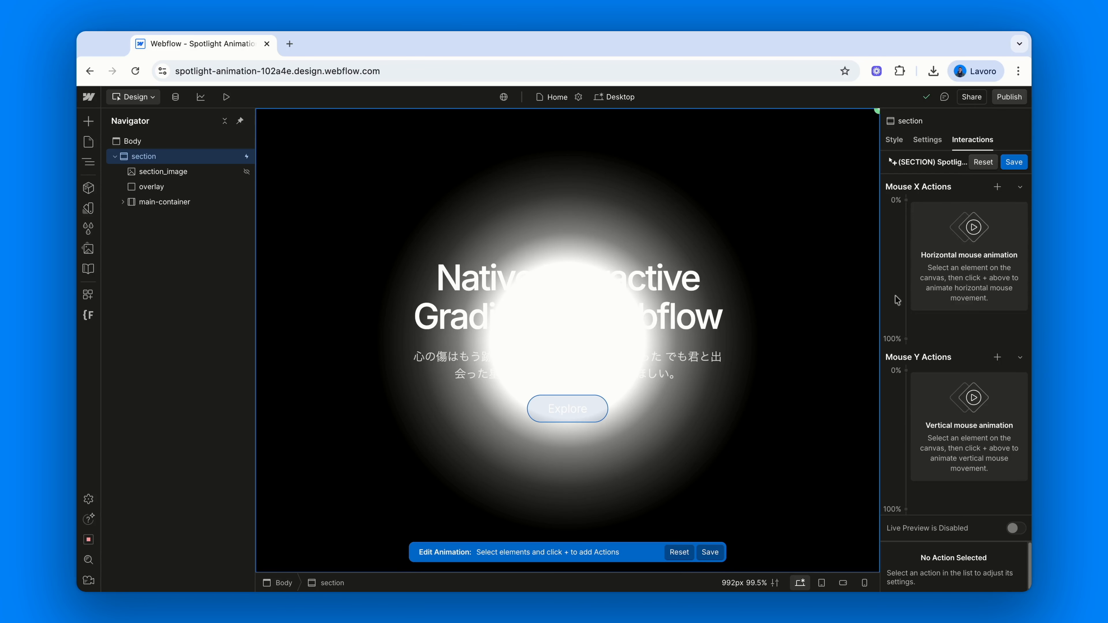
# Add a Move action for the overlay to the Mouse X actions and set its 0% keyframe's X offset to -50 VW
pyautogui.moveTo(903, 206)
pyautogui.moveTo(894, 340)
pyautogui.moveTo(898, 377)
pyautogui.moveTo(890, 507)
pyautogui.click(174, 193)
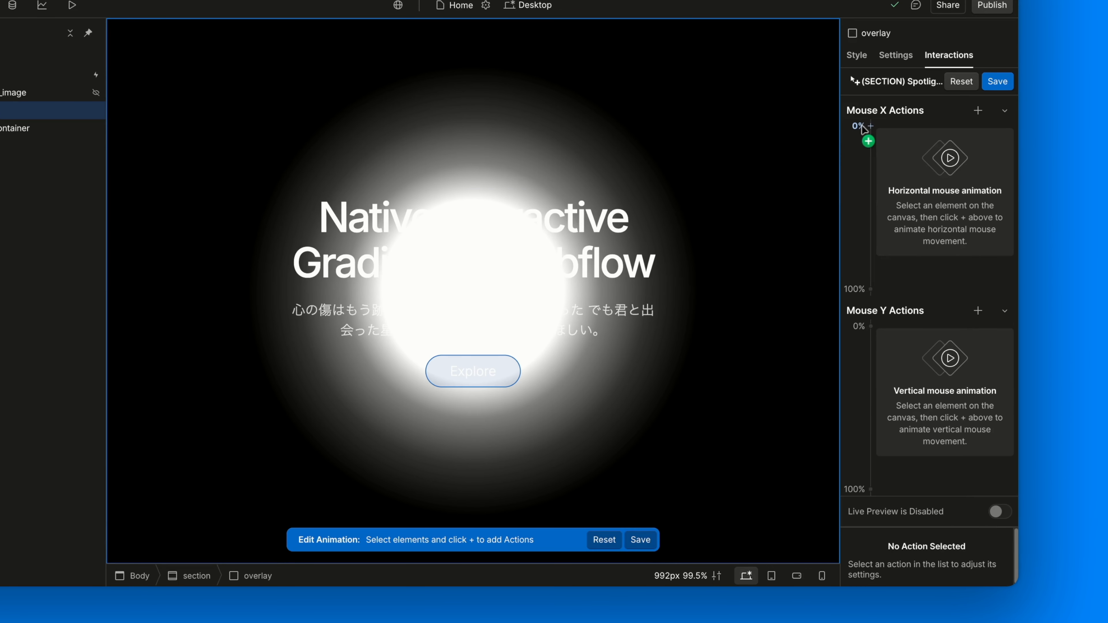
pyautogui.click(906, 200)
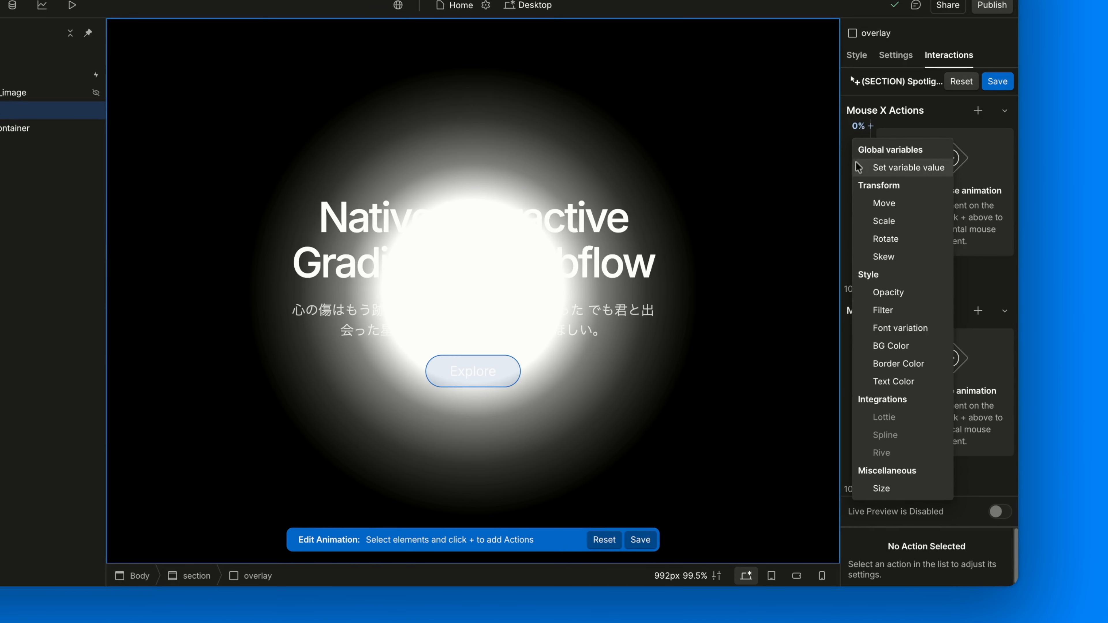
pyautogui.click(889, 203)
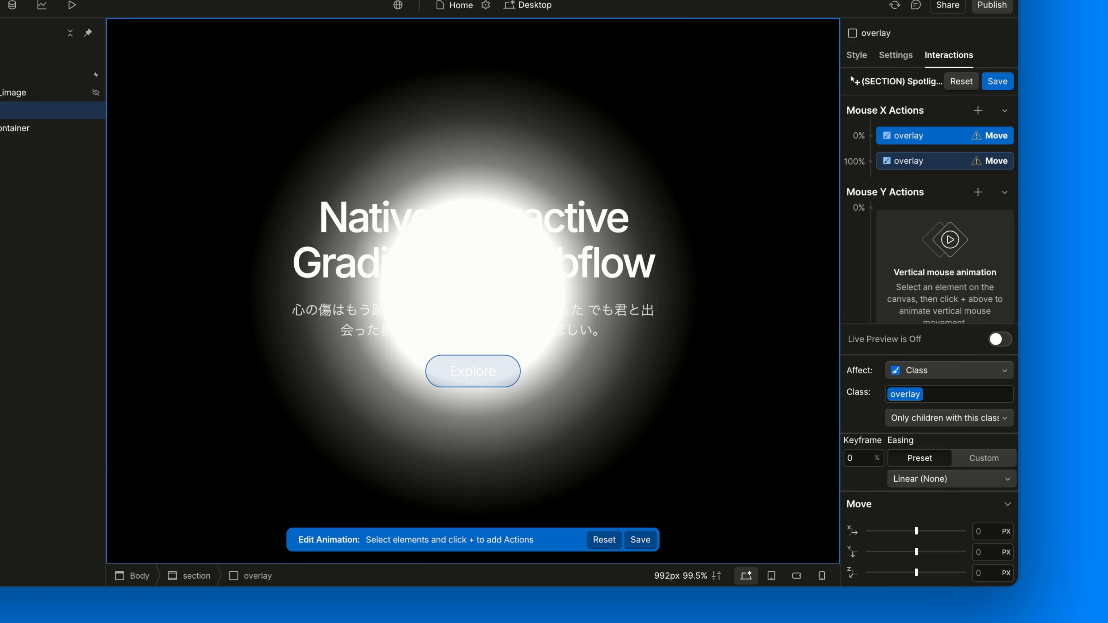
pyautogui.click(986, 532)
pyautogui.write('-50vw')
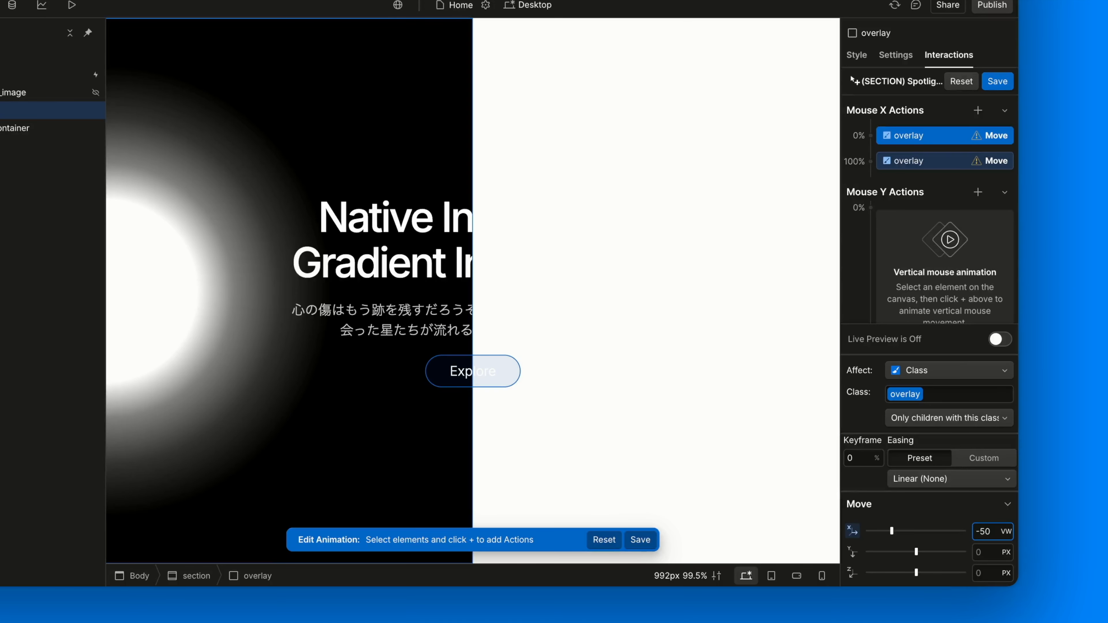
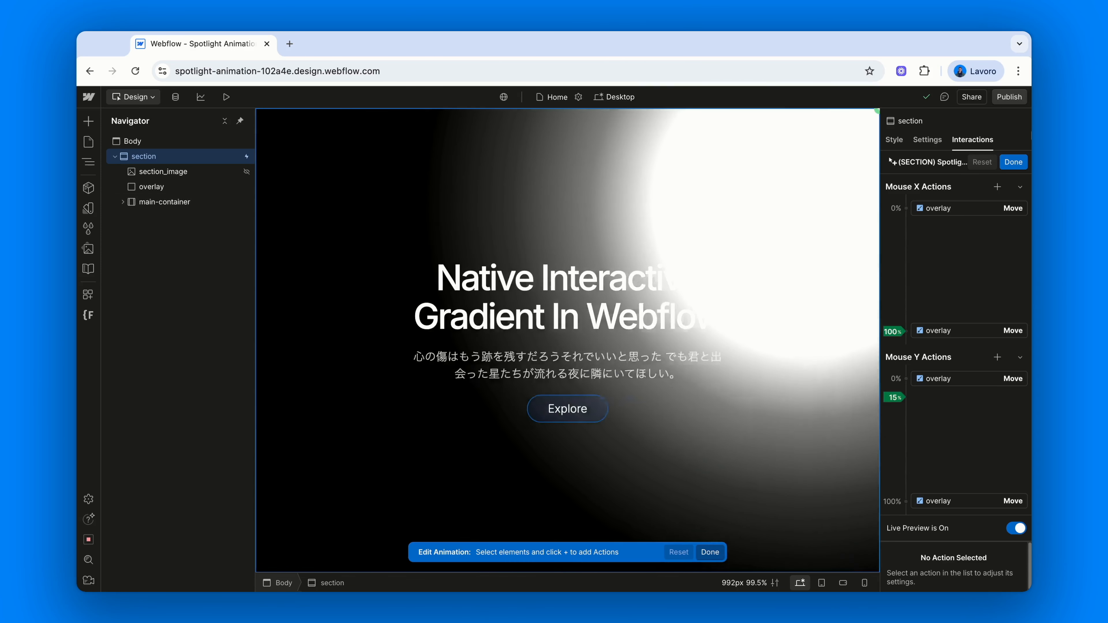
# Finish editing the mouse animation and make the hidden section_image visible again
pyautogui.click(1014, 162)
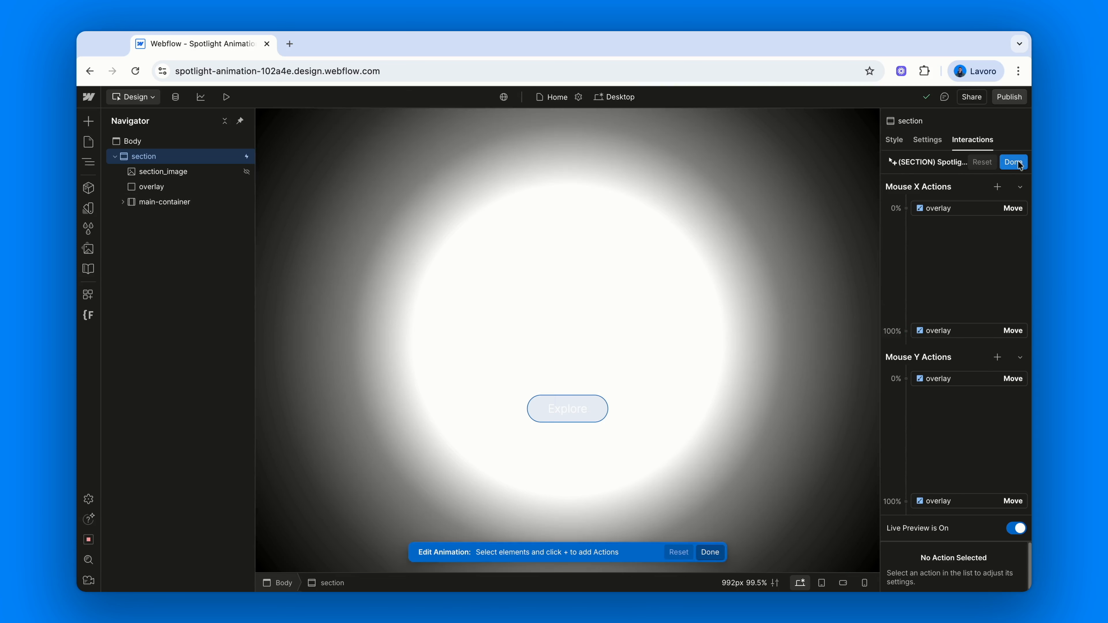
pyautogui.click(218, 171)
pyautogui.click(892, 139)
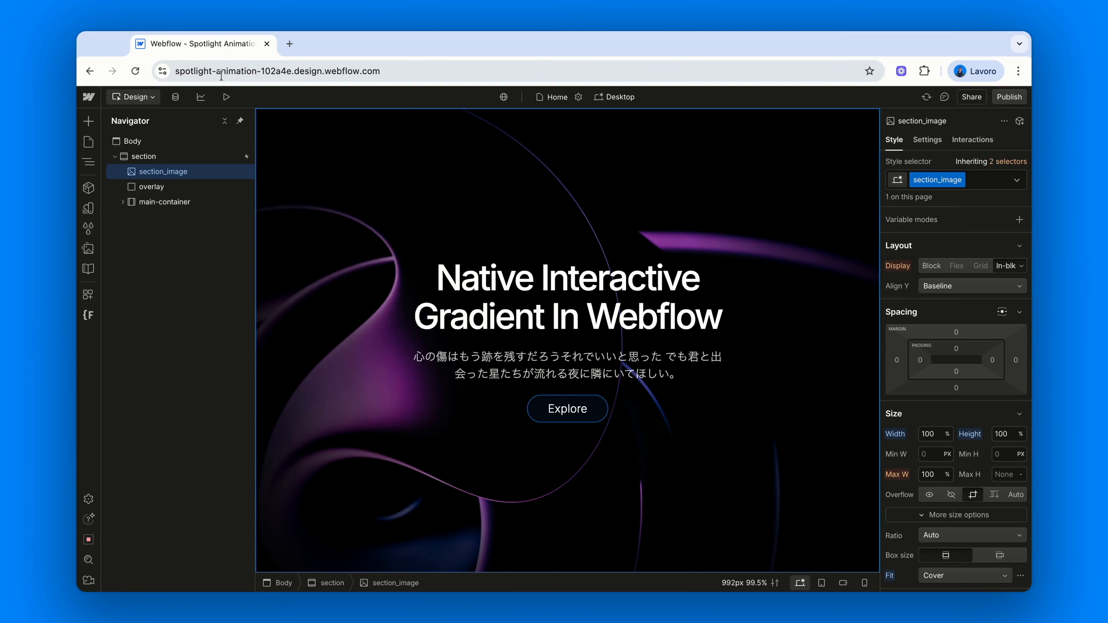
# Preview the page to test the spotlight effect over the section image, and return to design mode
pyautogui.click(226, 97)
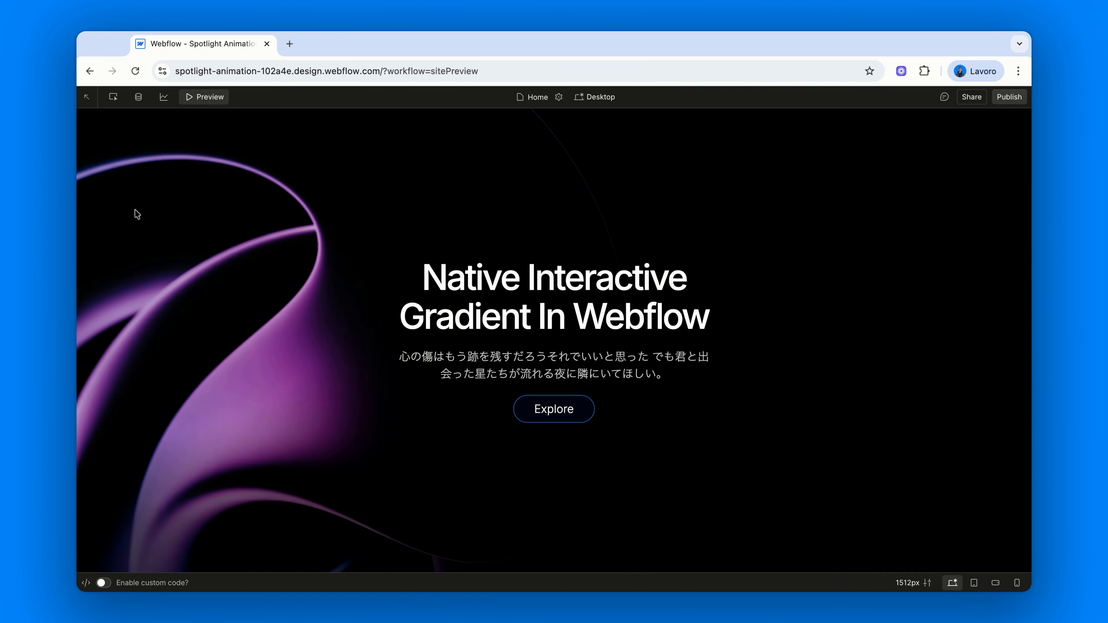
pyautogui.click(203, 99)
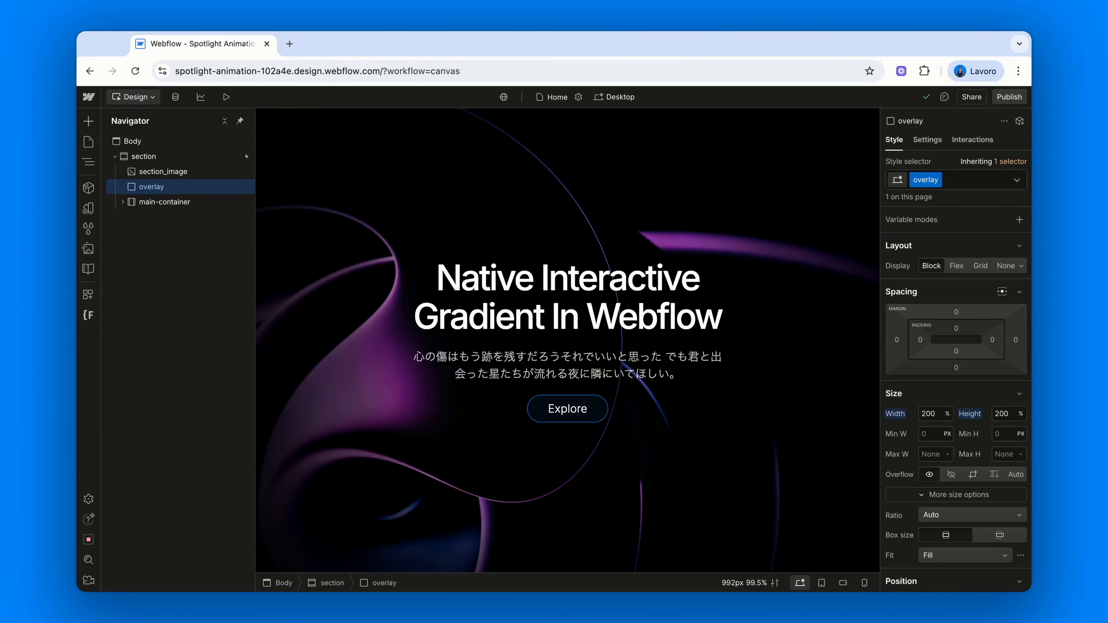
# Select the Explore button and switch its interactions version to Interactions with GSAP (new)
pyautogui.click(567, 408)
pyautogui.click(973, 140)
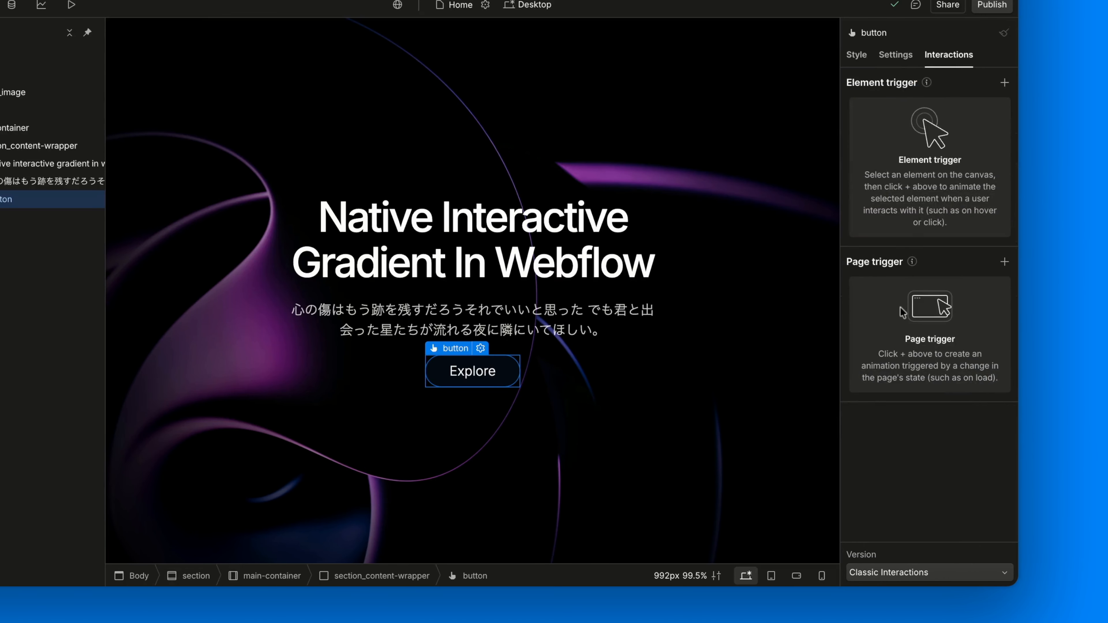
pyautogui.click(953, 574)
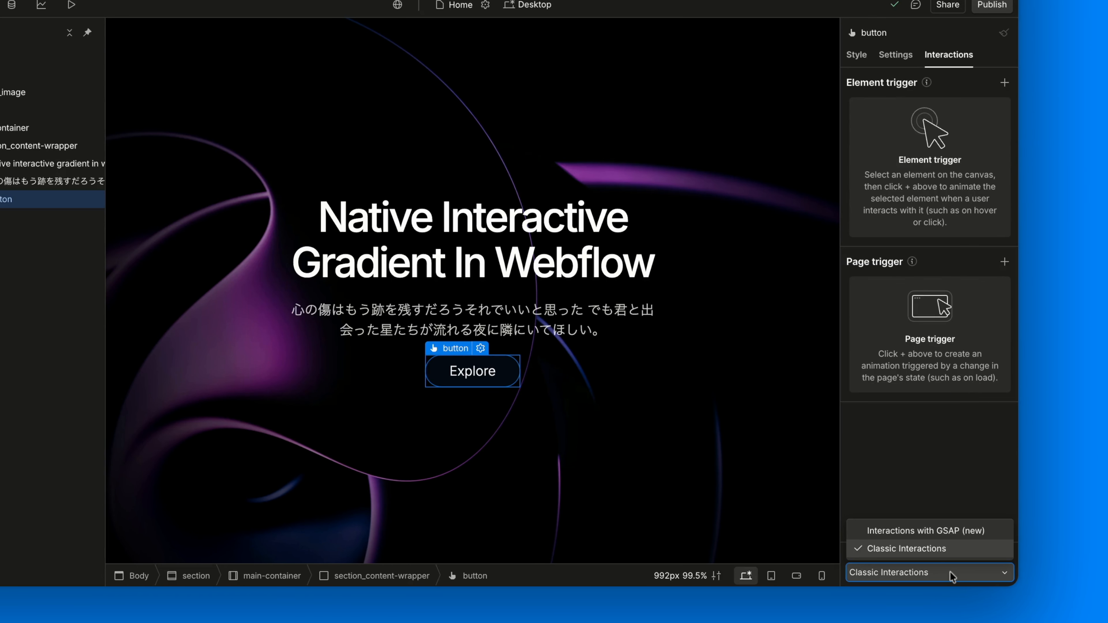
pyautogui.click(933, 531)
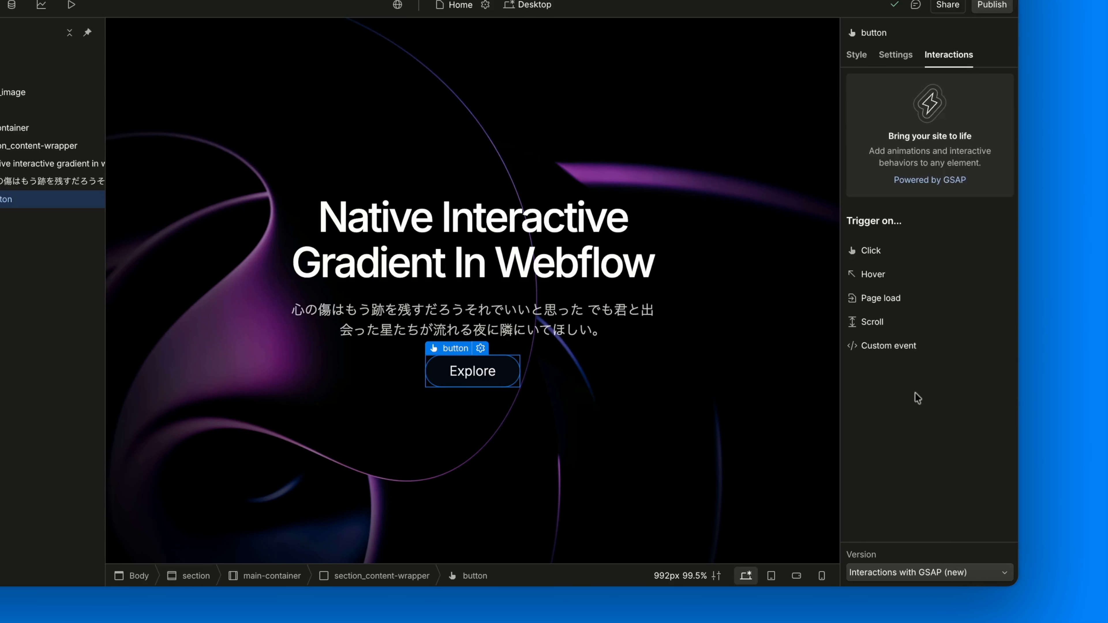
# Create a Hover interaction on the Explore button and name it (BUTTON) Immersion
pyautogui.click(915, 281)
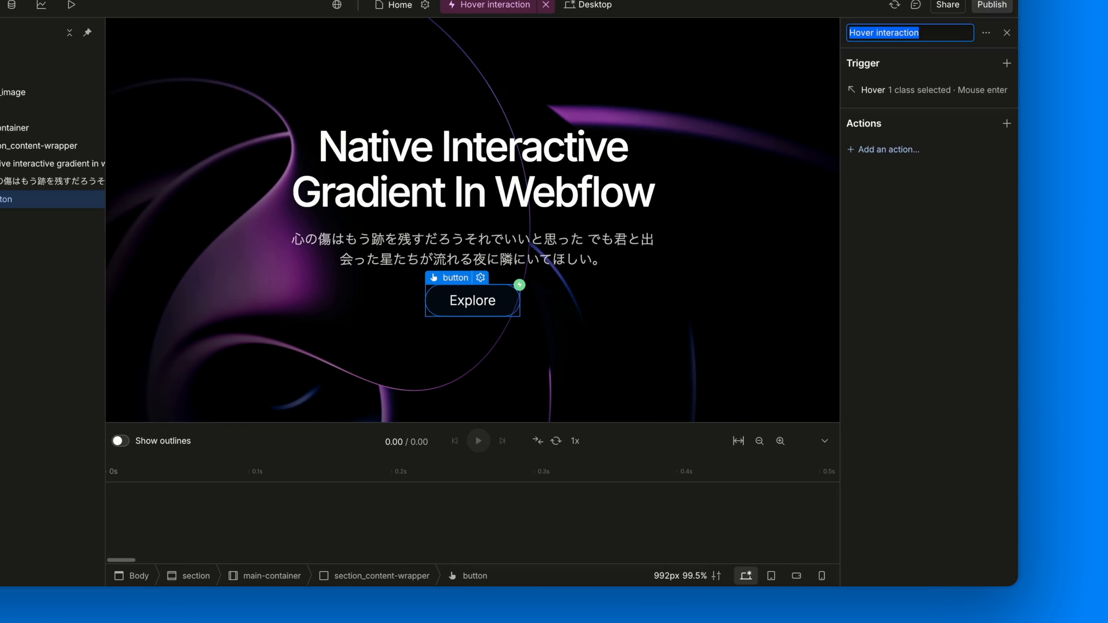
pyautogui.write('O')
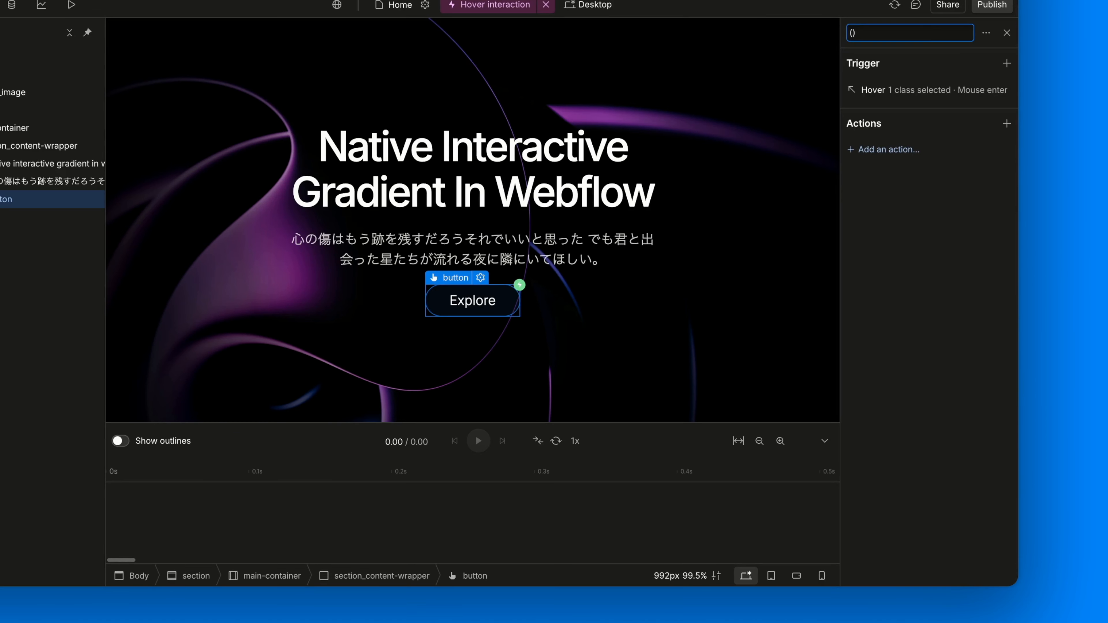
pyautogui.write('BUTTON')
pyautogui.press('End')
pyautogui.write('Immersion')
pyautogui.press('Return')
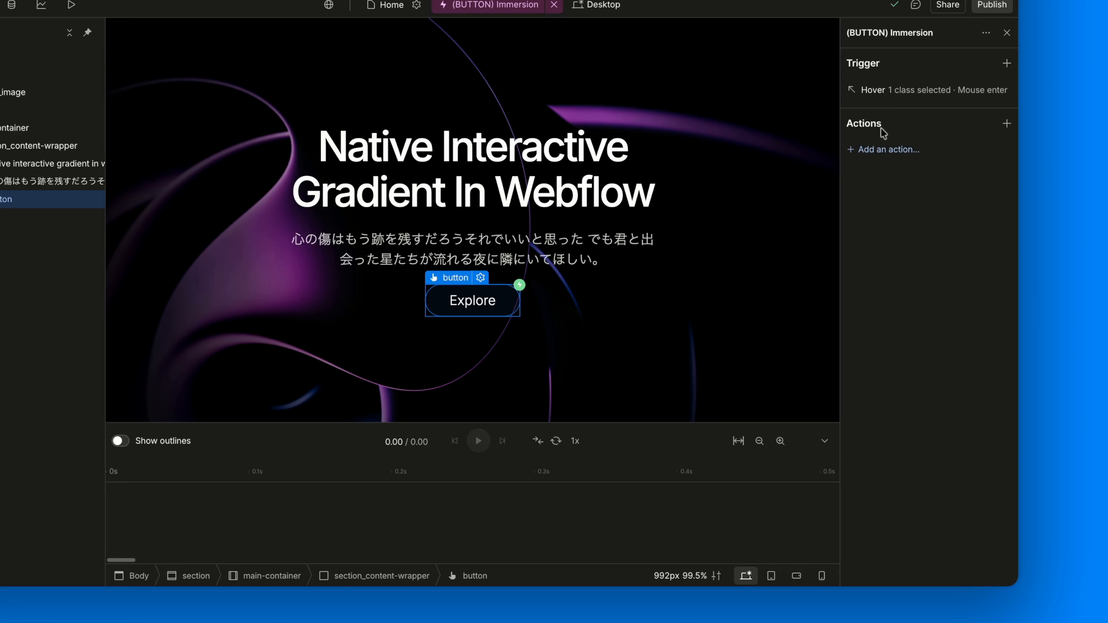
# Check the Mouse enter trigger's type and control options and add a second Hover trigger to the interaction
pyautogui.click(926, 99)
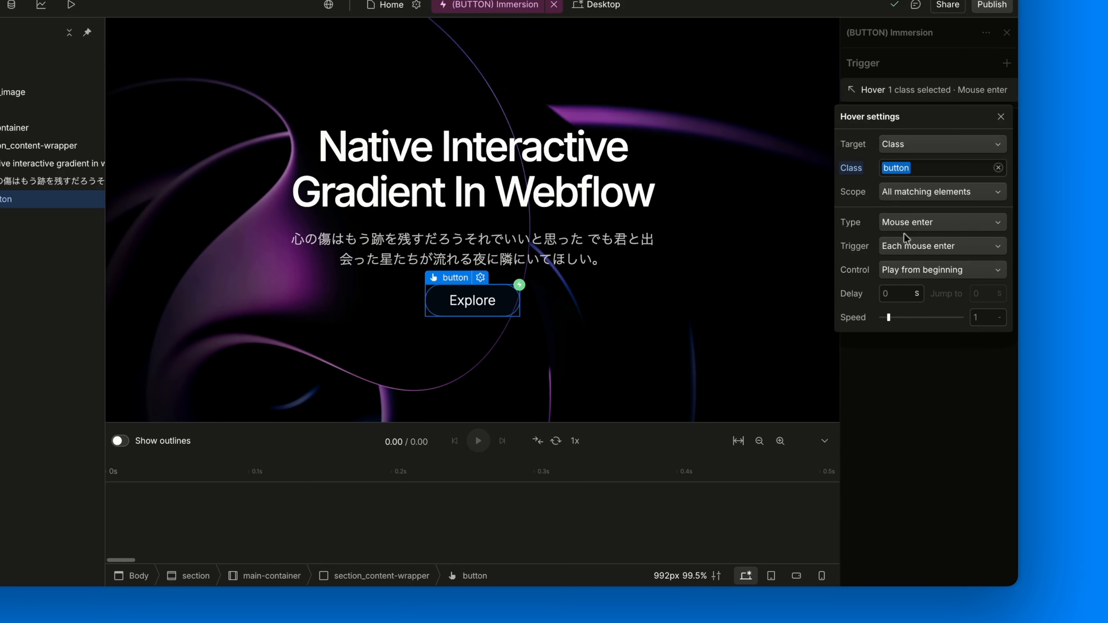
pyautogui.click(928, 230)
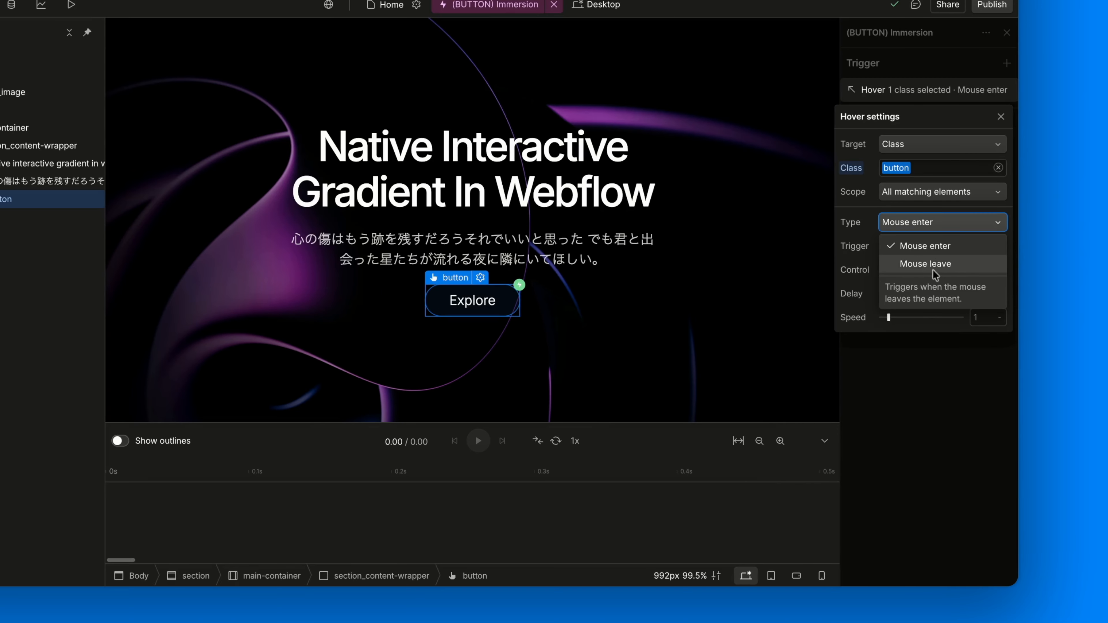
pyautogui.click(865, 218)
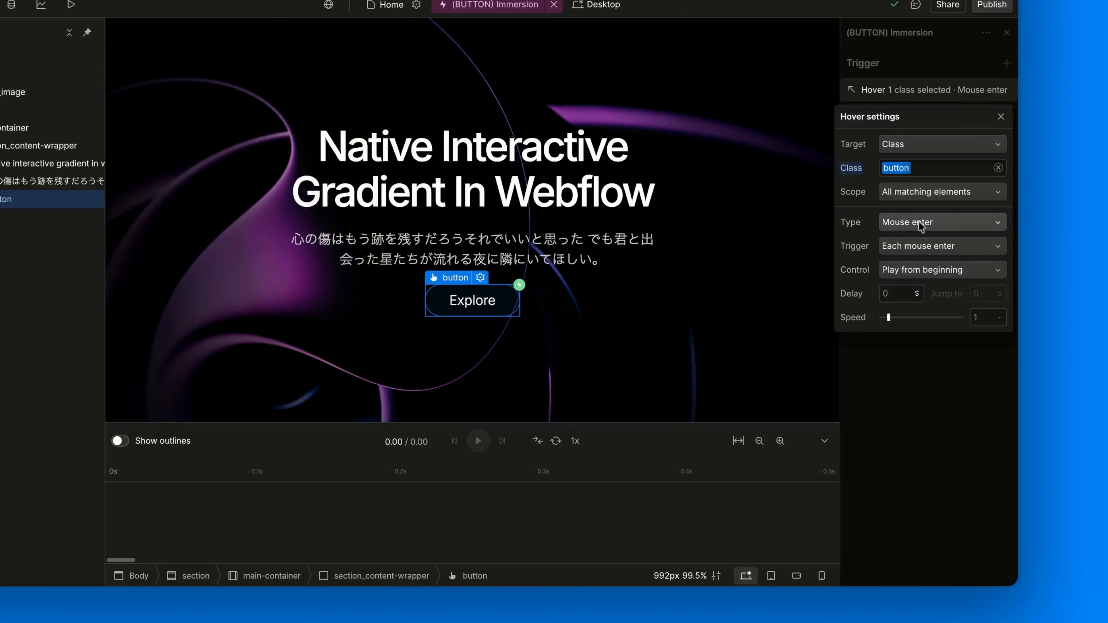
pyautogui.click(903, 271)
pyautogui.click(919, 310)
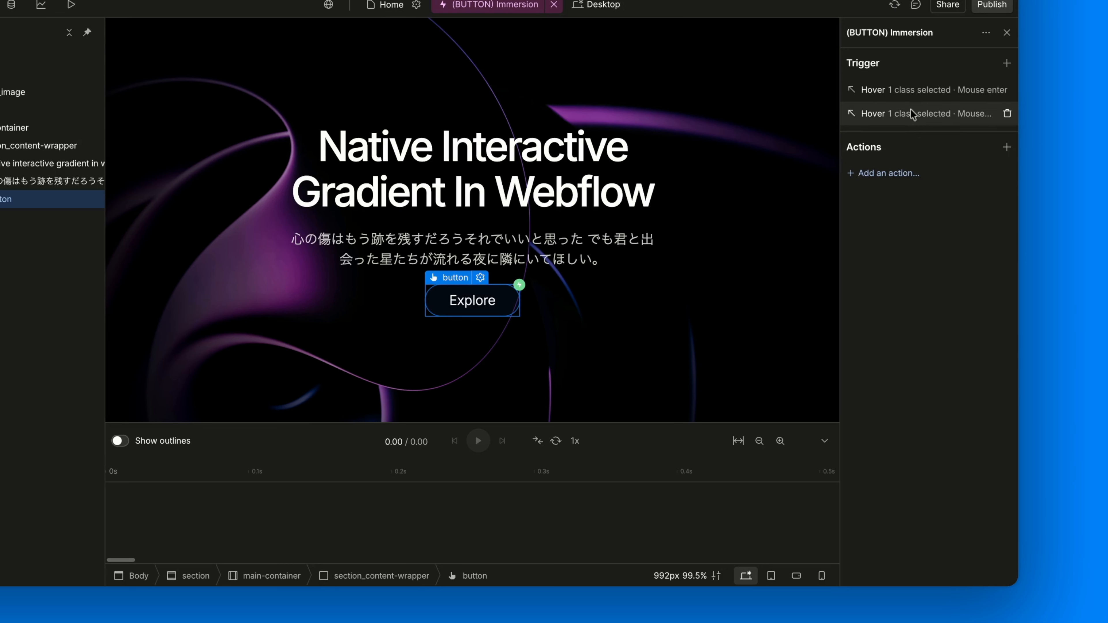
# Set the second Hover trigger's type to Mouse leave and its control to Reverse
pyautogui.click(913, 119)
pyautogui.click(921, 247)
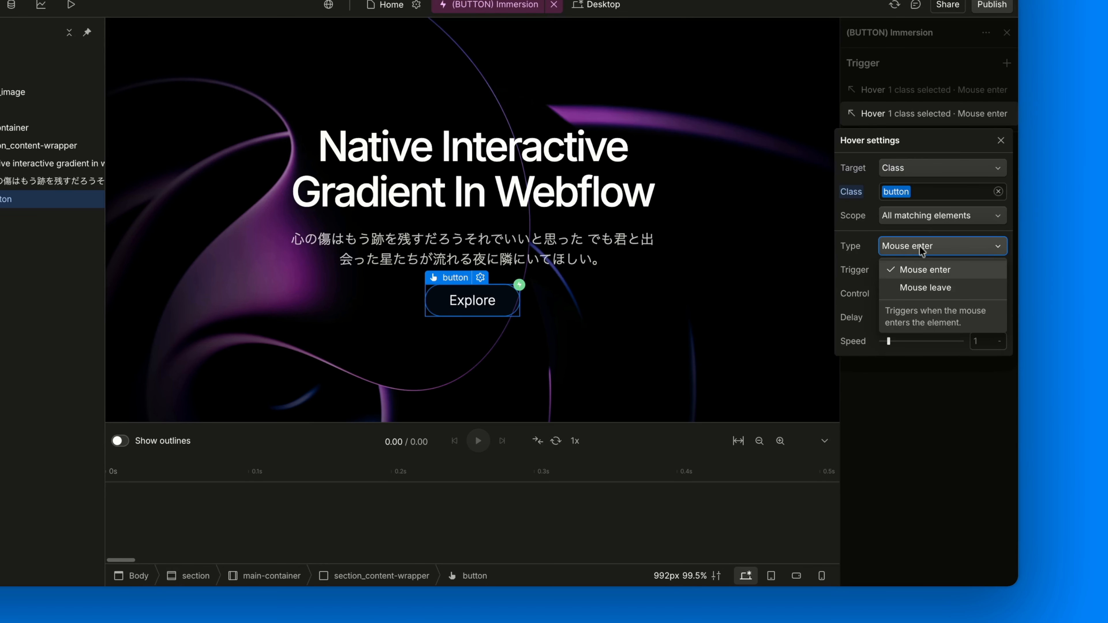
pyautogui.click(936, 289)
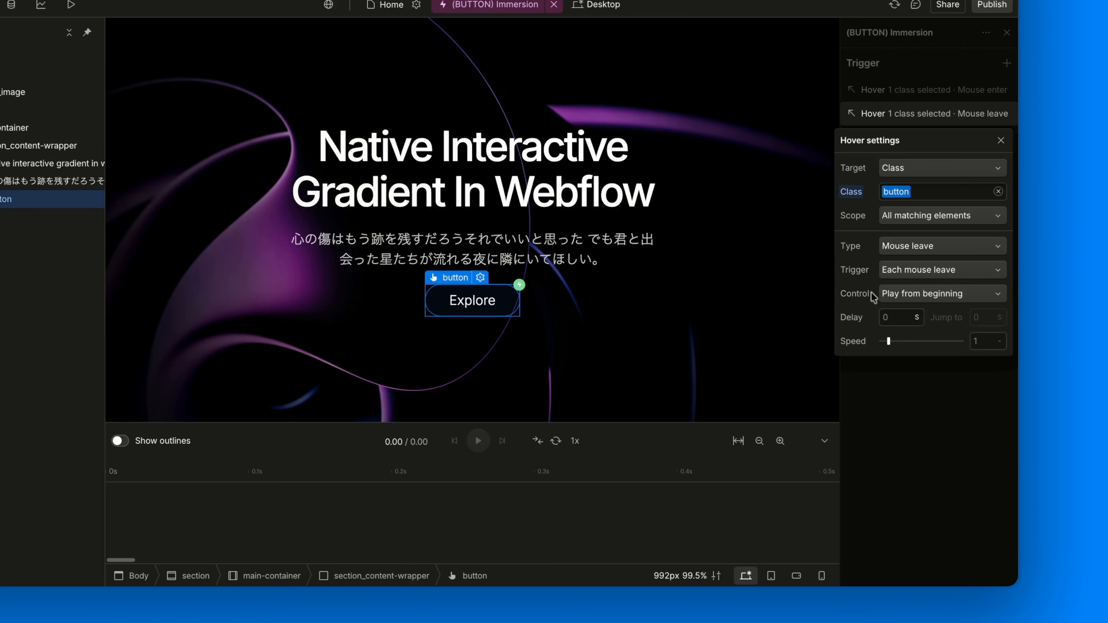
pyautogui.click(892, 294)
pyautogui.click(899, 311)
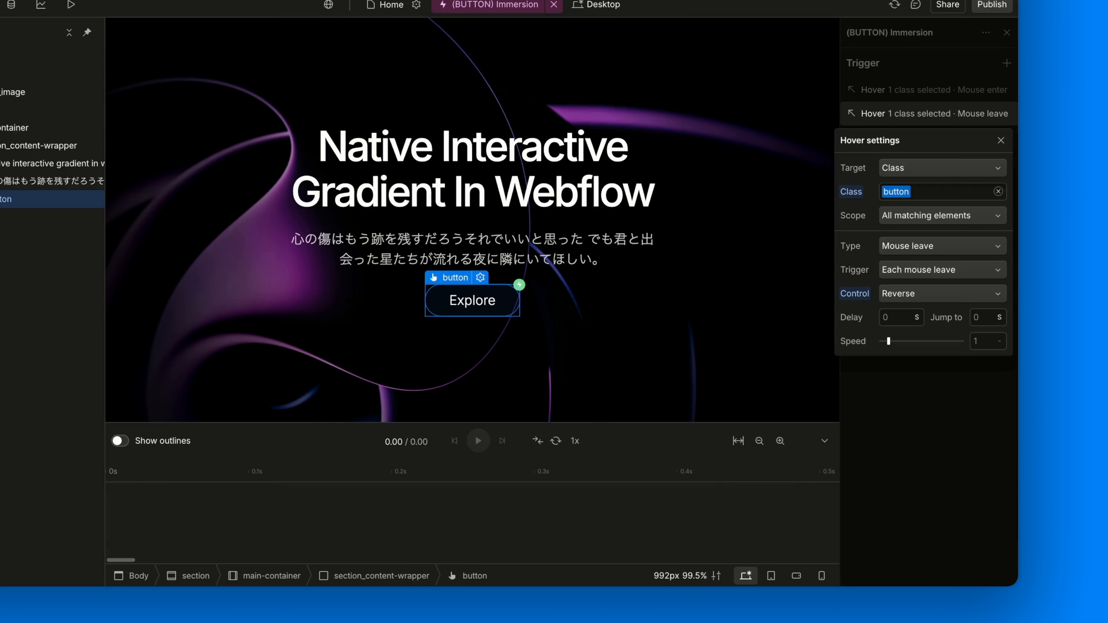
pyautogui.click(906, 377)
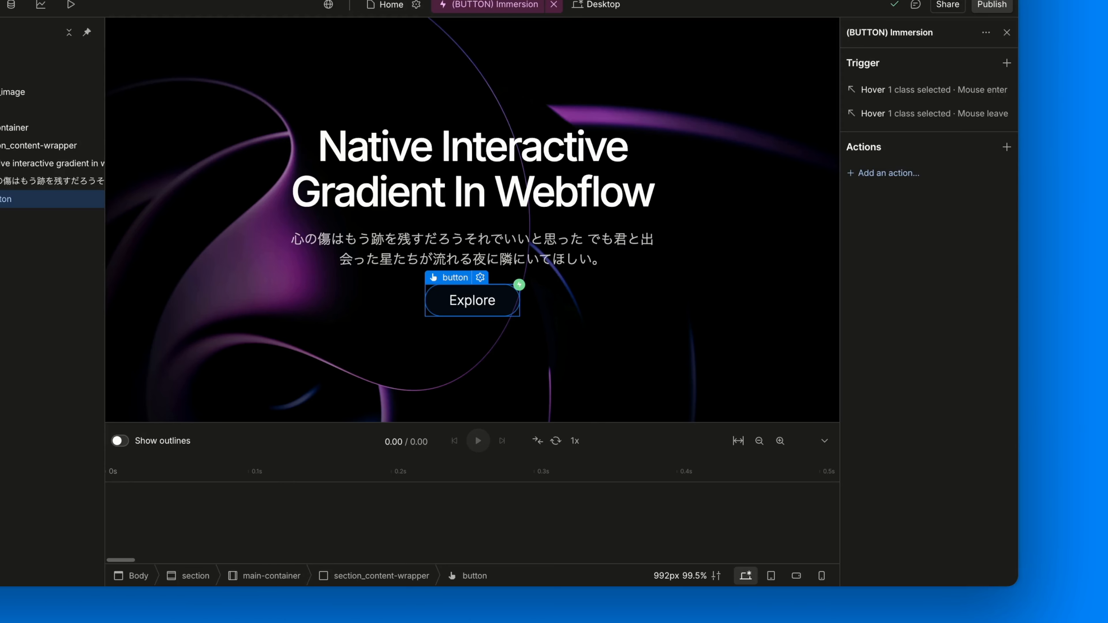
# Add a Custom action to the interaction and name it Scale & Rotate
pyautogui.click(876, 172)
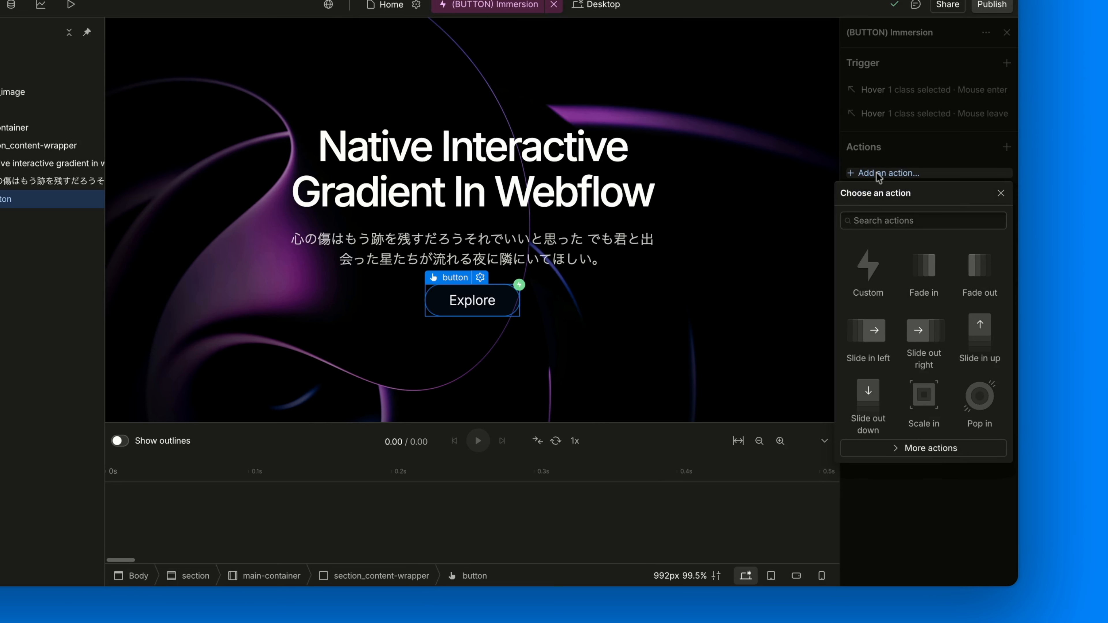
pyautogui.click(868, 267)
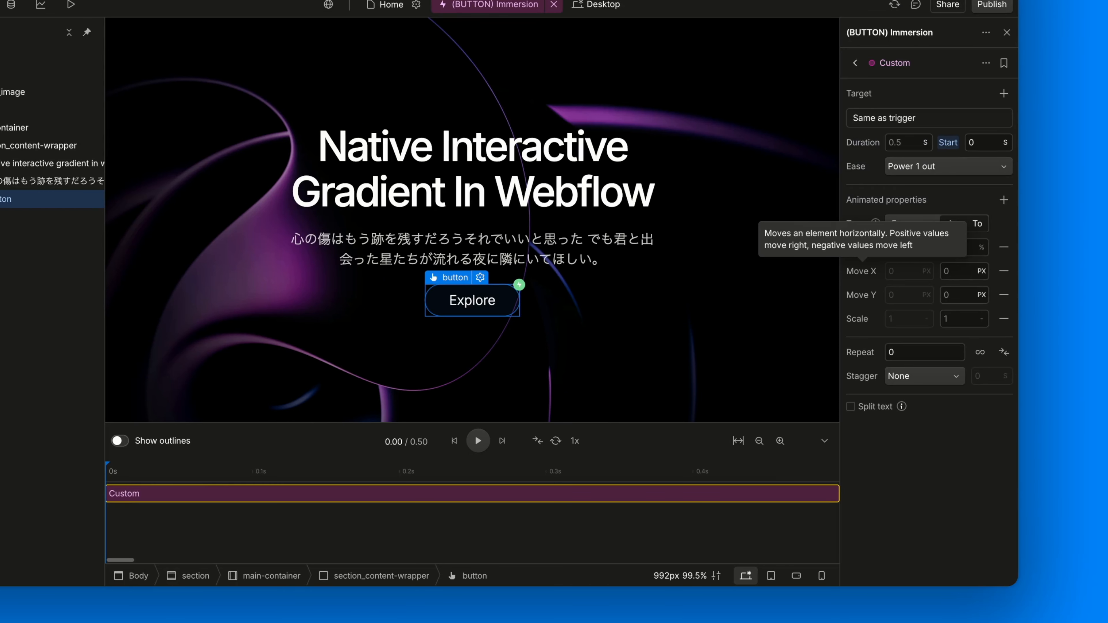
pyautogui.doubleClick(888, 62)
pyautogui.write('Scale & Rotate')
pyautogui.press('Return')
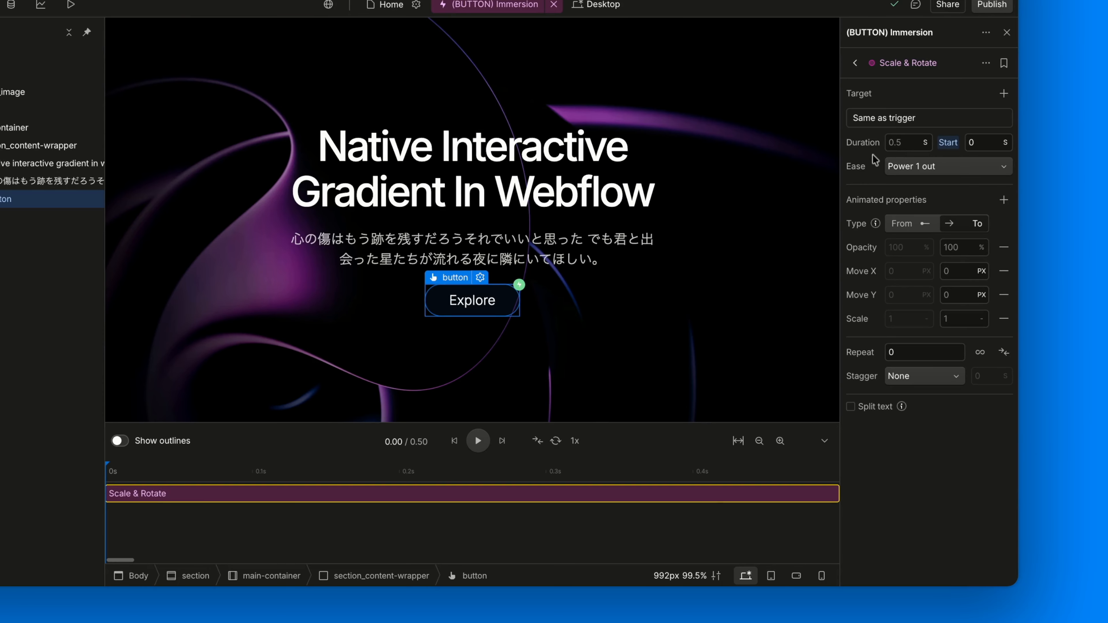
# Set the Scale & Rotate action's target to the class section_image
pyautogui.click(938, 121)
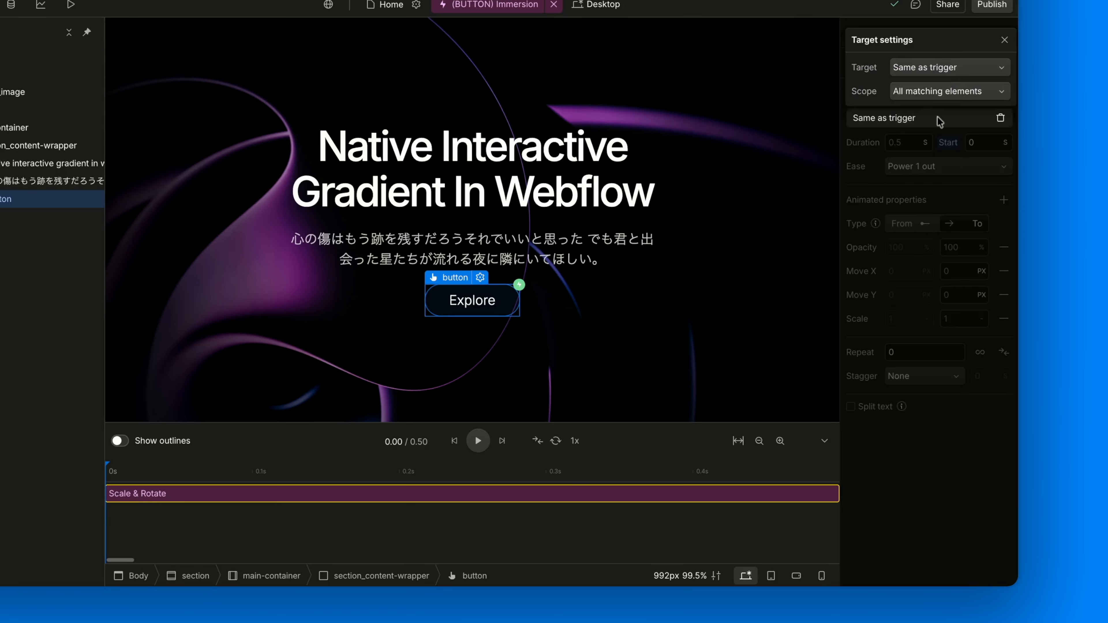
pyautogui.click(942, 69)
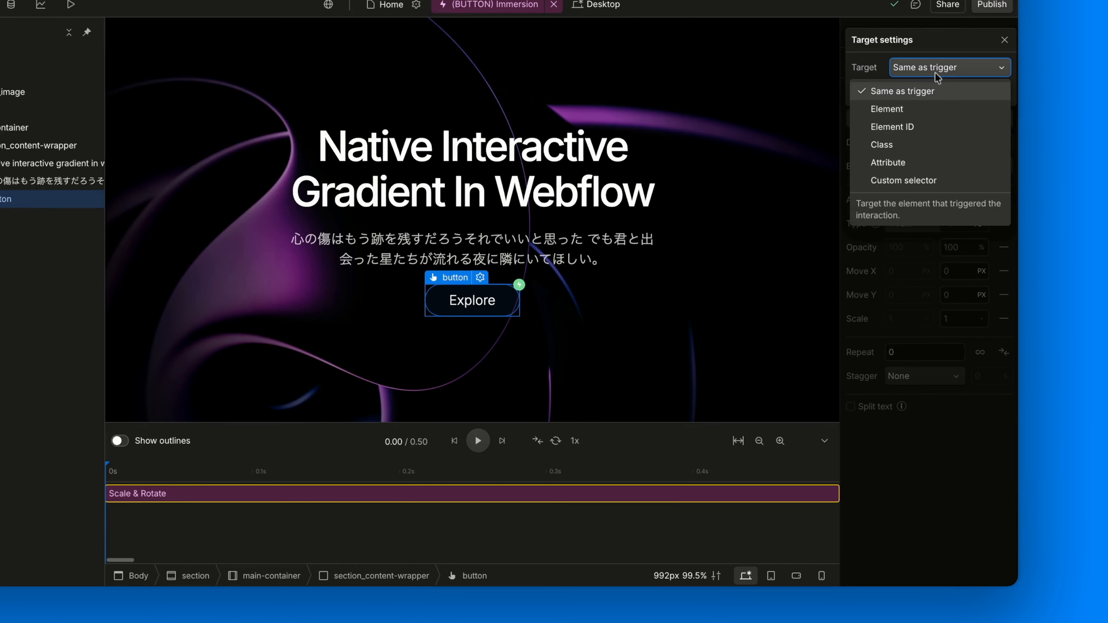
pyautogui.click(882, 145)
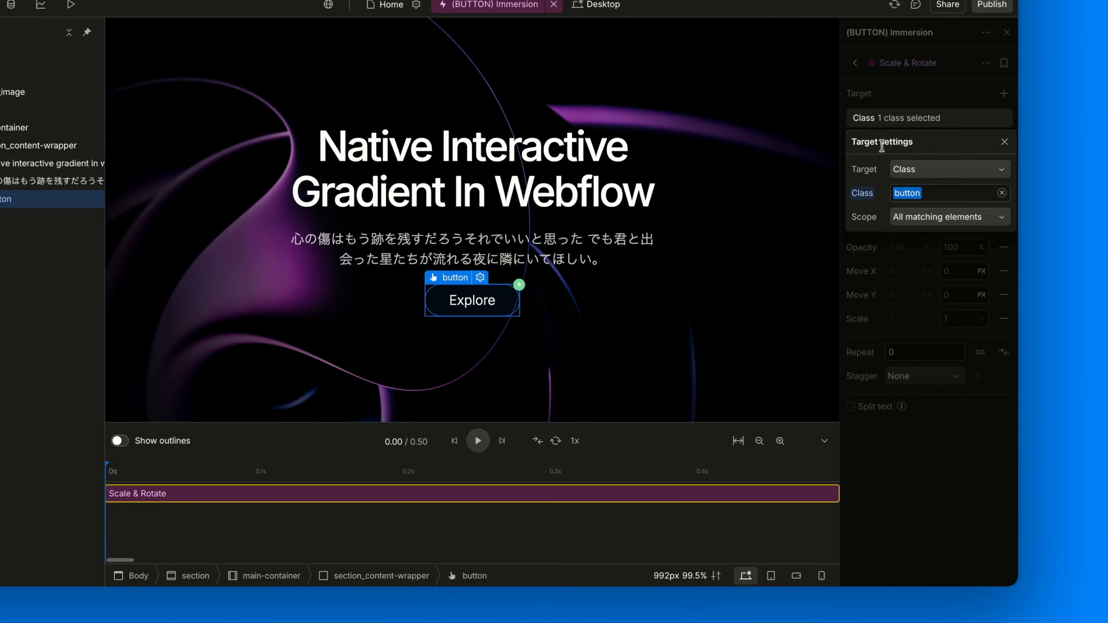
pyautogui.click(1003, 192)
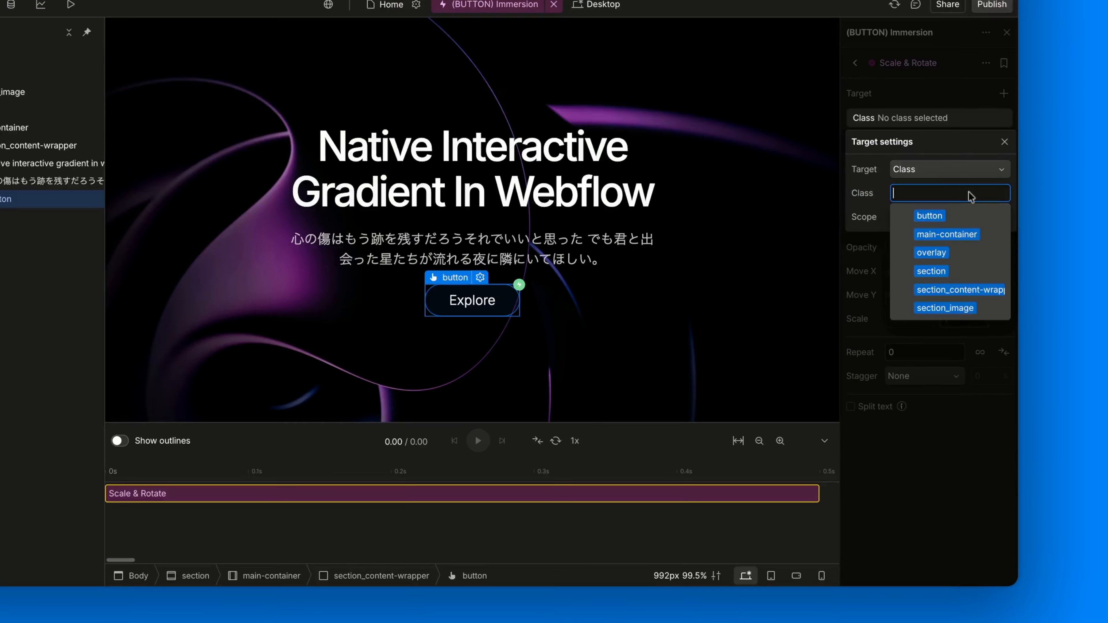
pyautogui.write('sec')
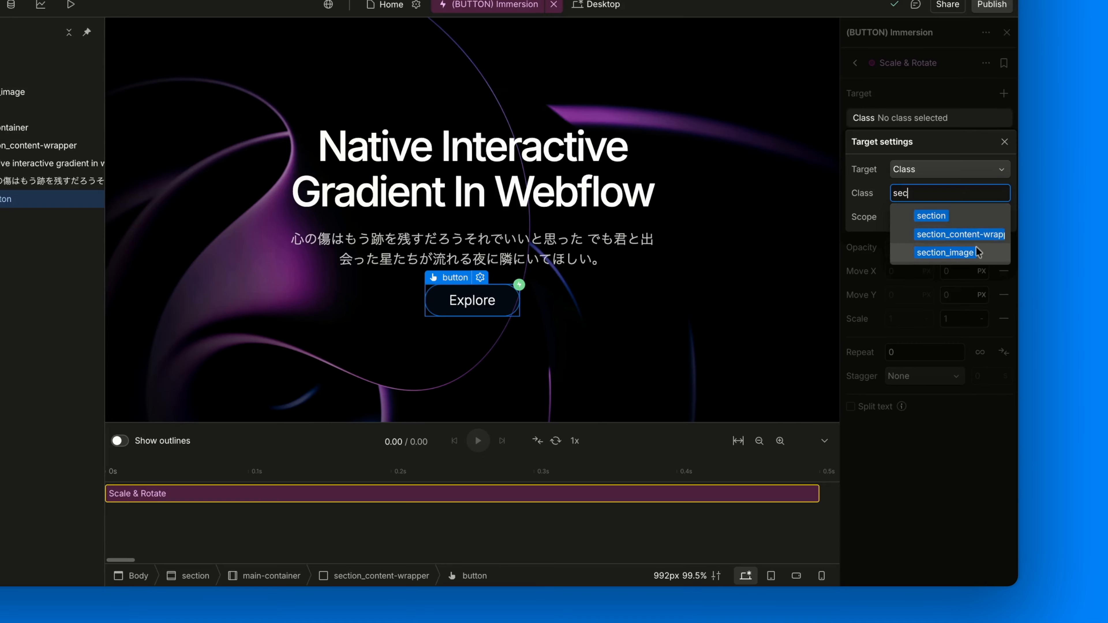
pyautogui.click(975, 253)
pyautogui.click(869, 201)
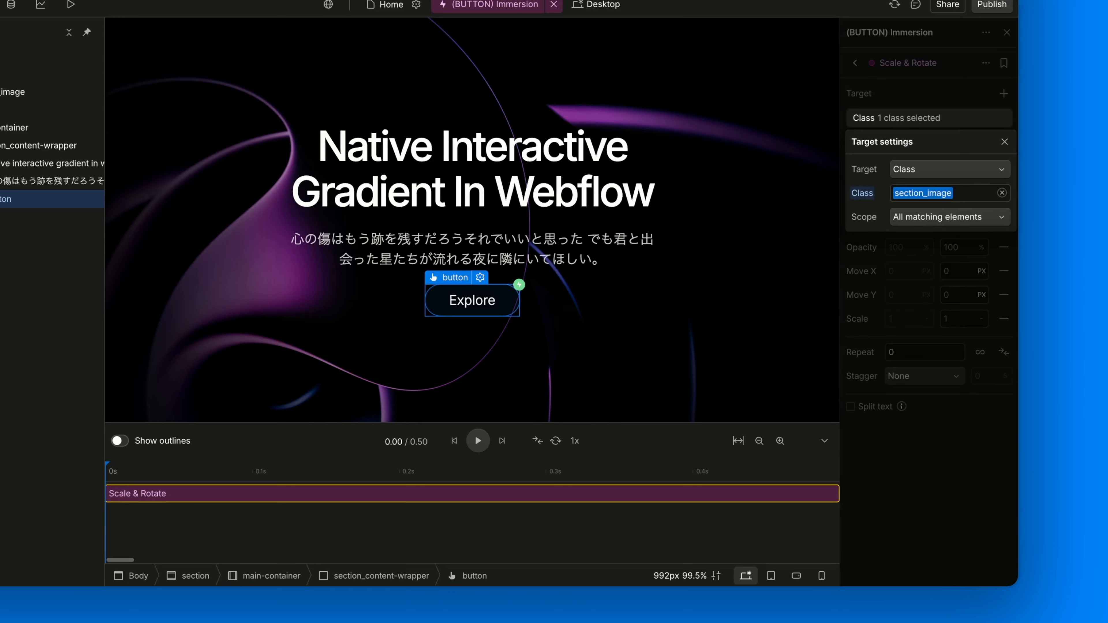
pyautogui.click(925, 101)
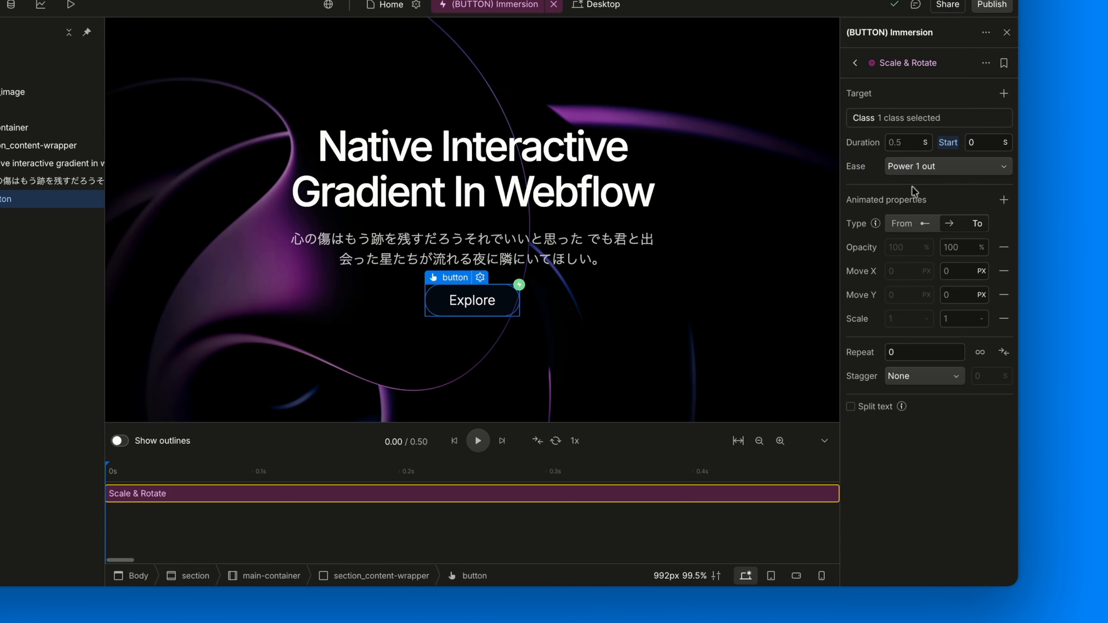
# Set the Scale & Rotate action's duration to 1.5 s and its ease to Power 1 in out
pyautogui.click(904, 143)
pyautogui.write('1.5')
pyautogui.press('Return')
pyautogui.click(924, 168)
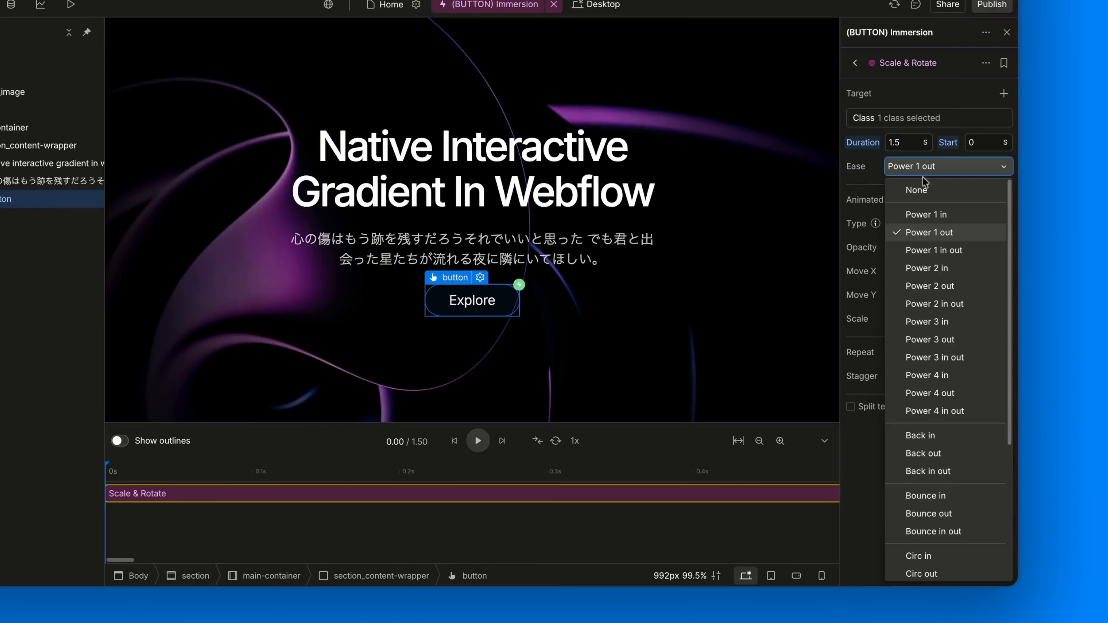
pyautogui.click(899, 255)
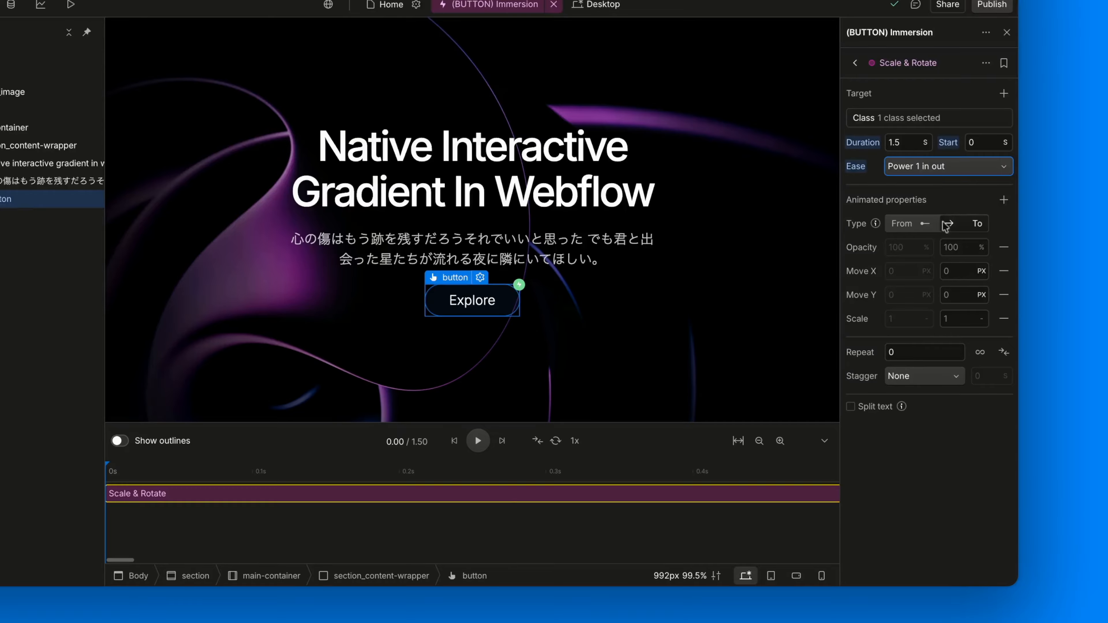
# Remove Opacity, Move X and Move Y from the action's animated properties and add Rotate
pyautogui.click(1004, 248)
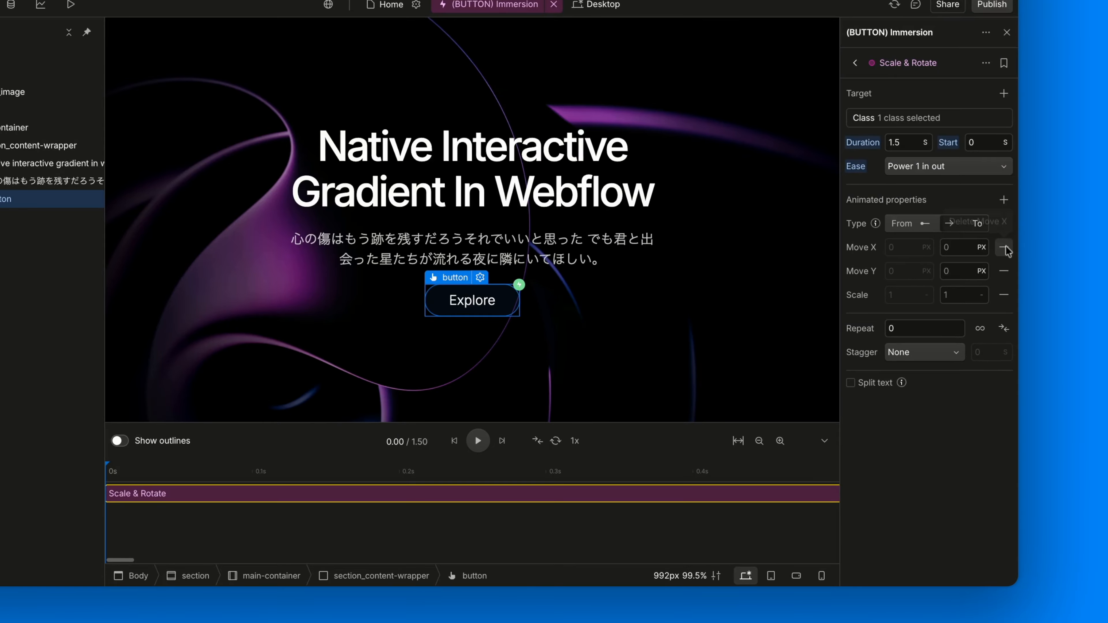
pyautogui.click(1005, 248)
pyautogui.click(1005, 248)
pyautogui.click(1004, 199)
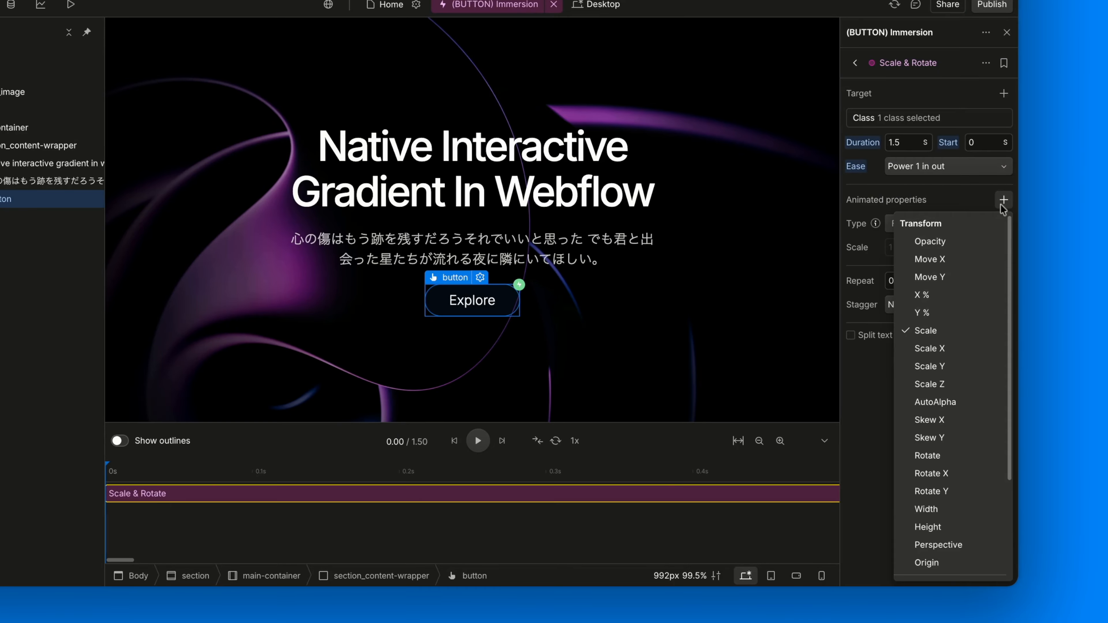
pyautogui.scroll(-3, 958, 353)
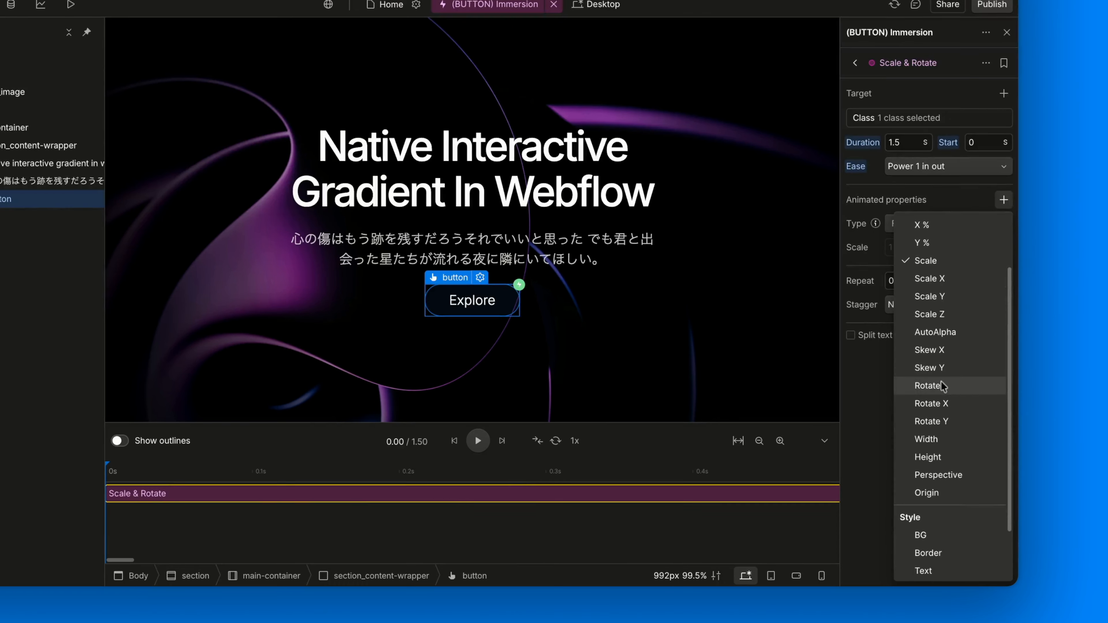
pyautogui.click(963, 386)
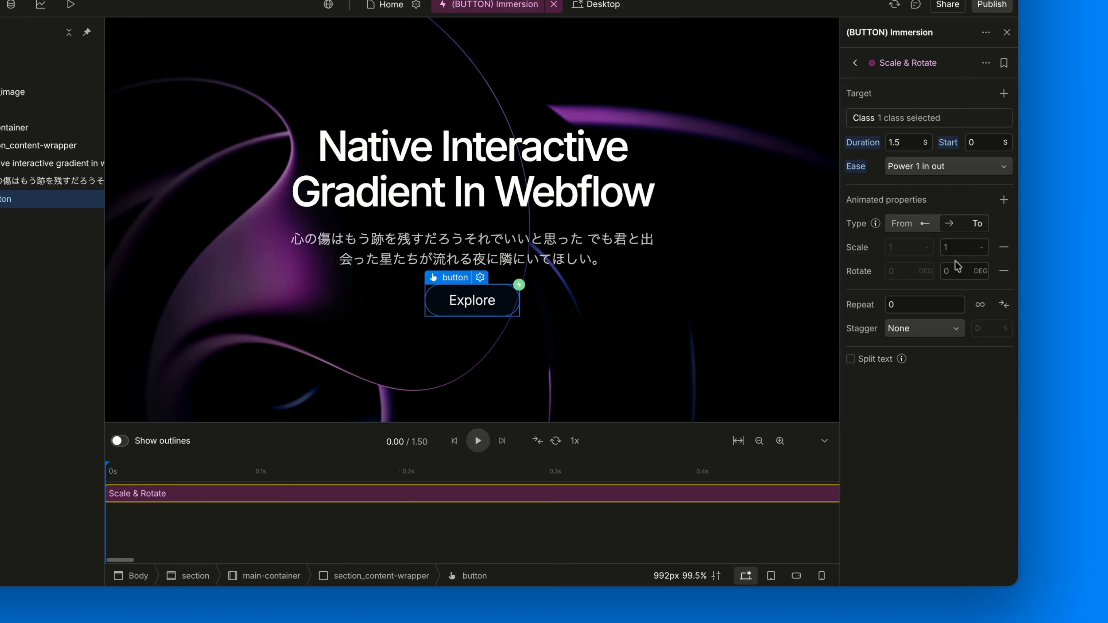
# Set the Scale & Rotate action's end values to scale 1.1 and rotation 3°, and play the animation back on the timeline
pyautogui.click(956, 251)
pyautogui.write('.1')
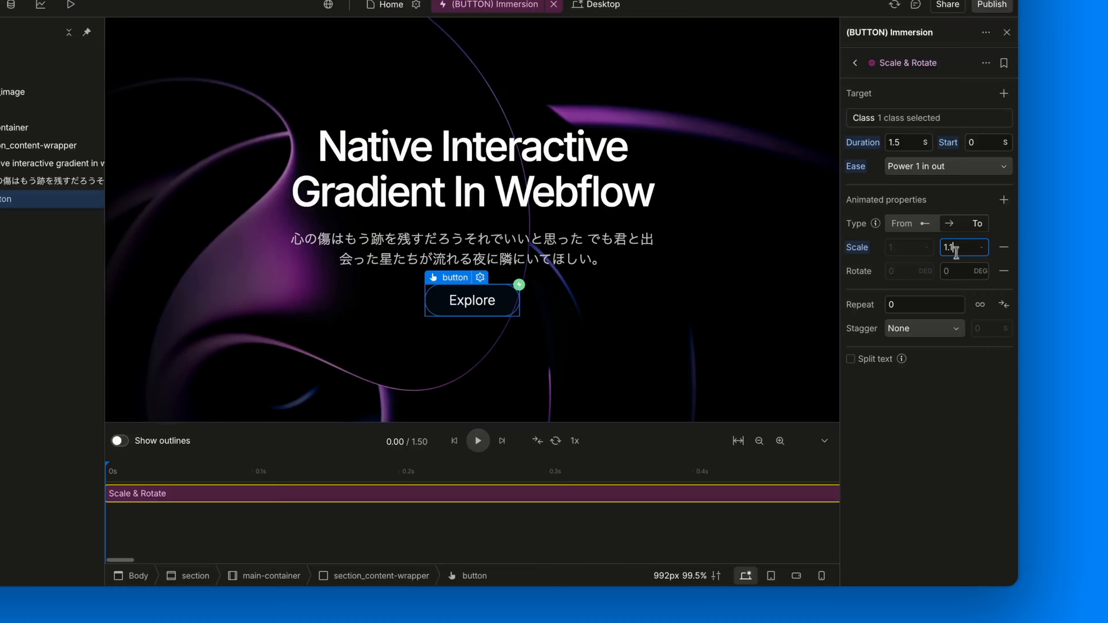
pyautogui.click(952, 269)
pyautogui.write('3')
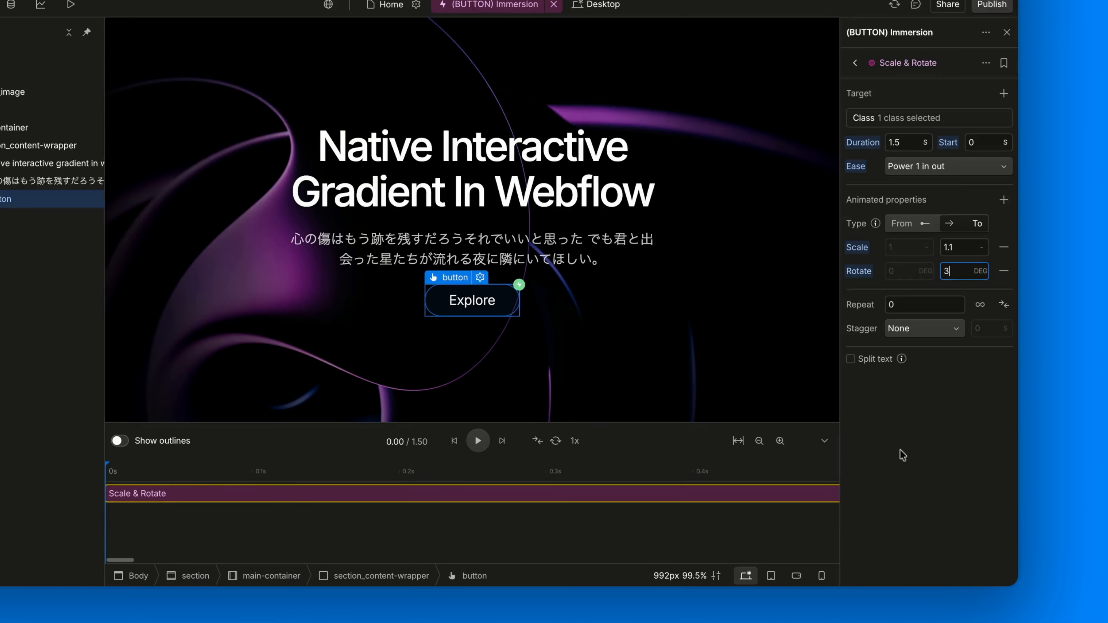
pyautogui.click(475, 442)
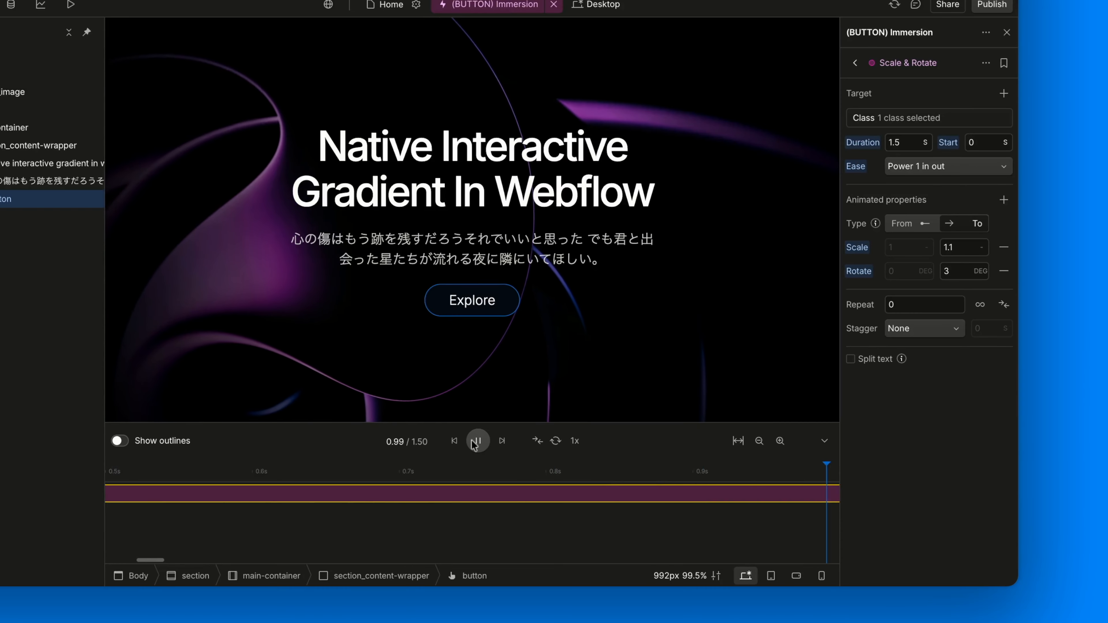
pyautogui.click(478, 441)
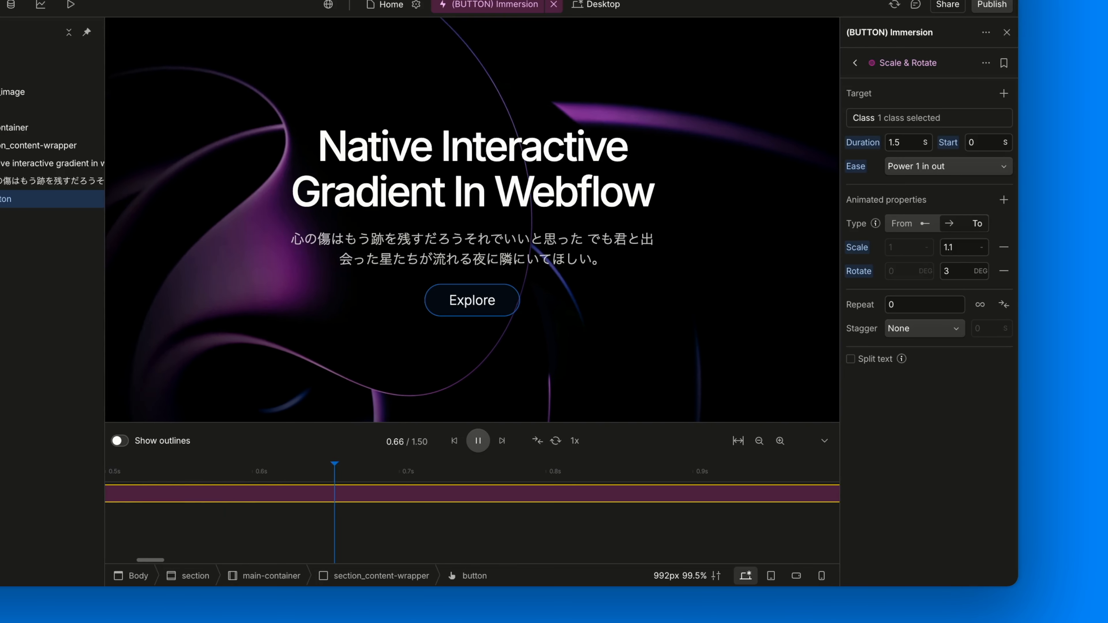
pyautogui.click(478, 441)
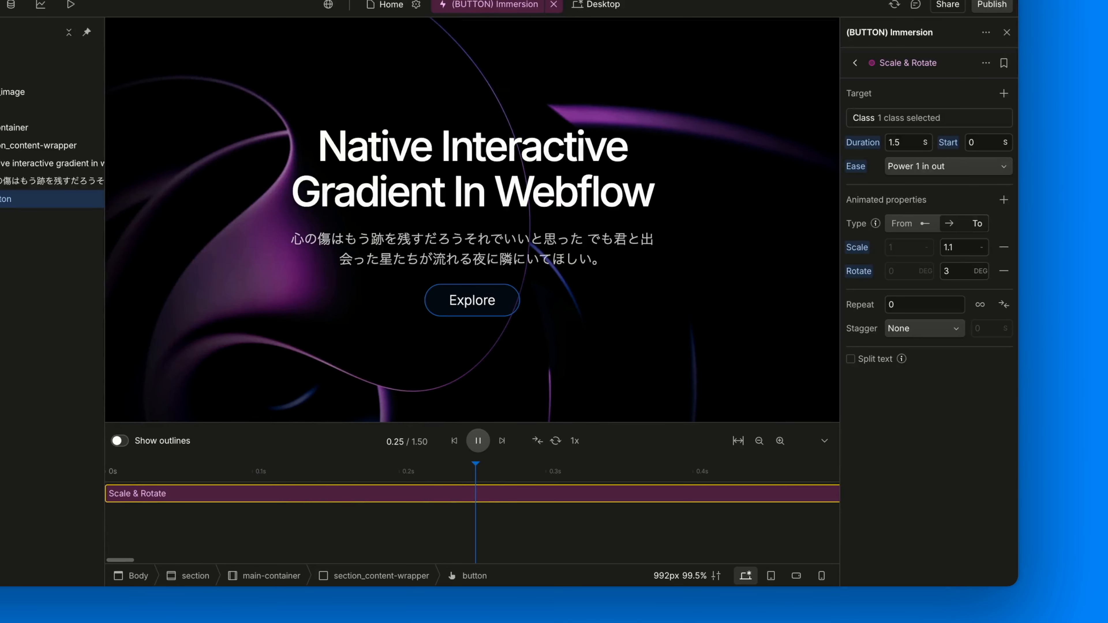
pyautogui.click(454, 442)
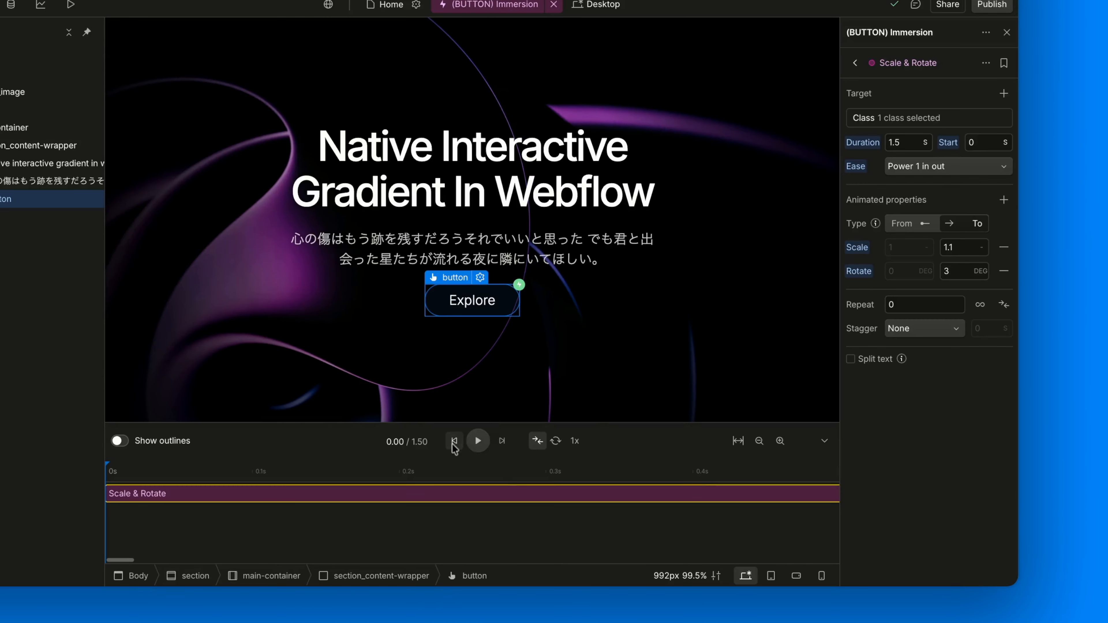
pyautogui.click(483, 442)
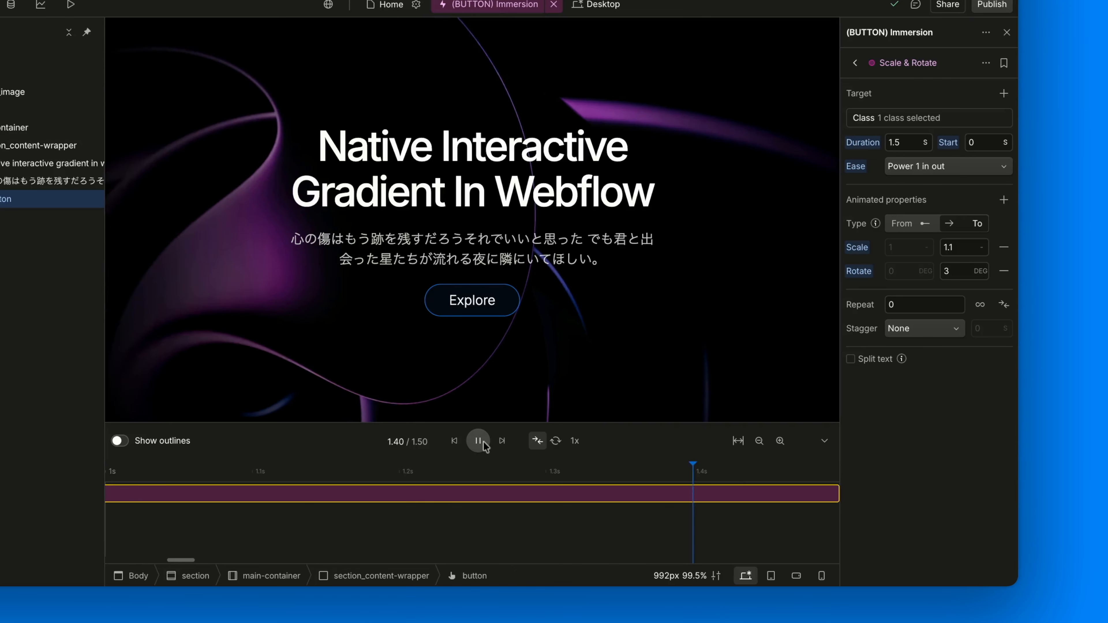
# Close the interaction and set the background colour of the button's Hover state to rgba(61, 25, 80, 0.2)
pyautogui.click(1007, 33)
pyautogui.click(856, 54)
pyautogui.click(1001, 102)
pyautogui.click(879, 166)
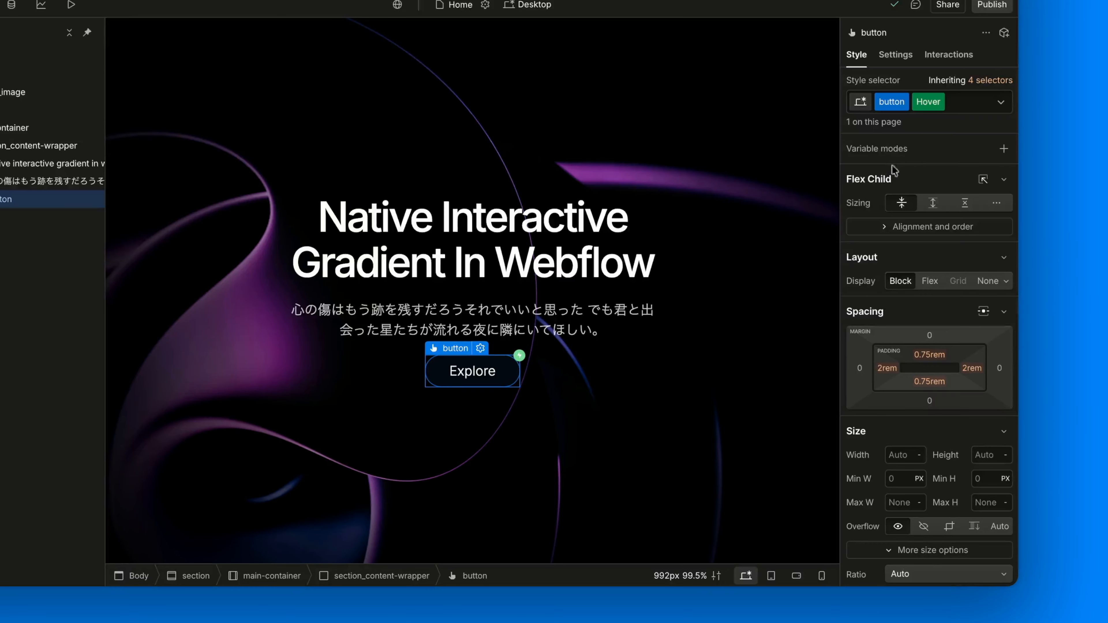
pyautogui.scroll(-15, 871, 307)
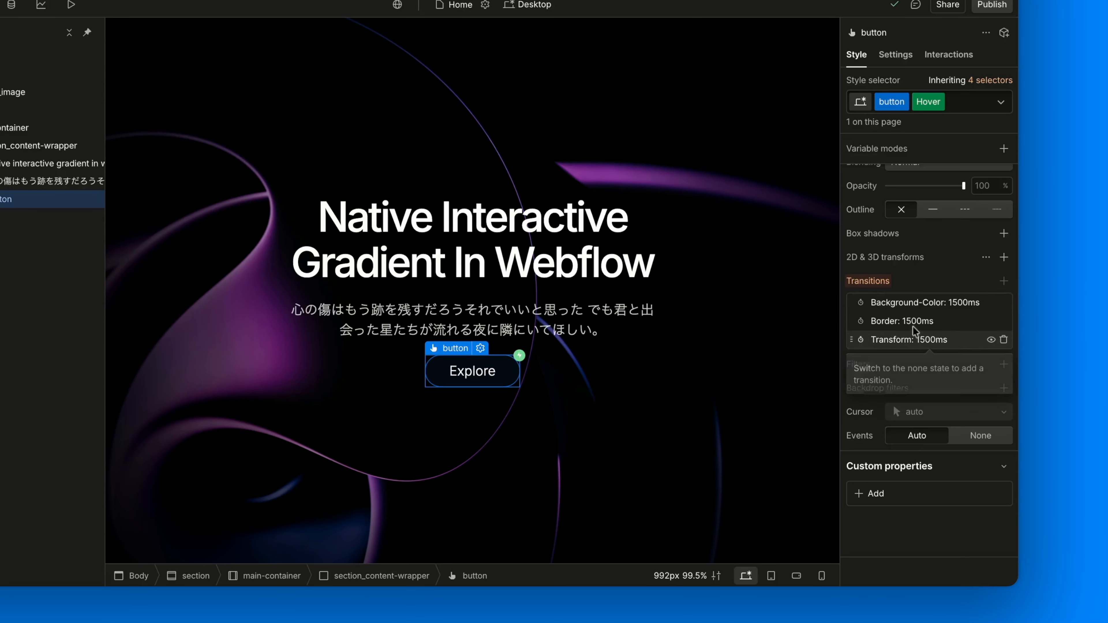
pyautogui.scroll(2, 915, 297)
pyautogui.scroll(8, 913, 291)
pyautogui.scroll(-2, 906, 434)
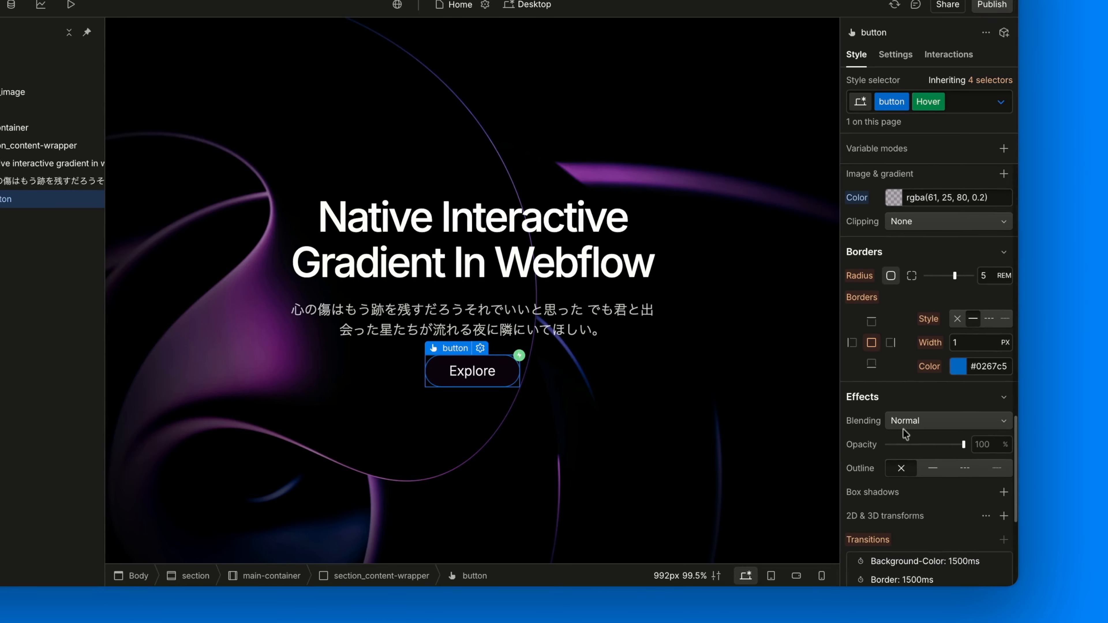
# Set the border colour of the button's Hover state to #3d1950 and preview the page
pyautogui.click(961, 370)
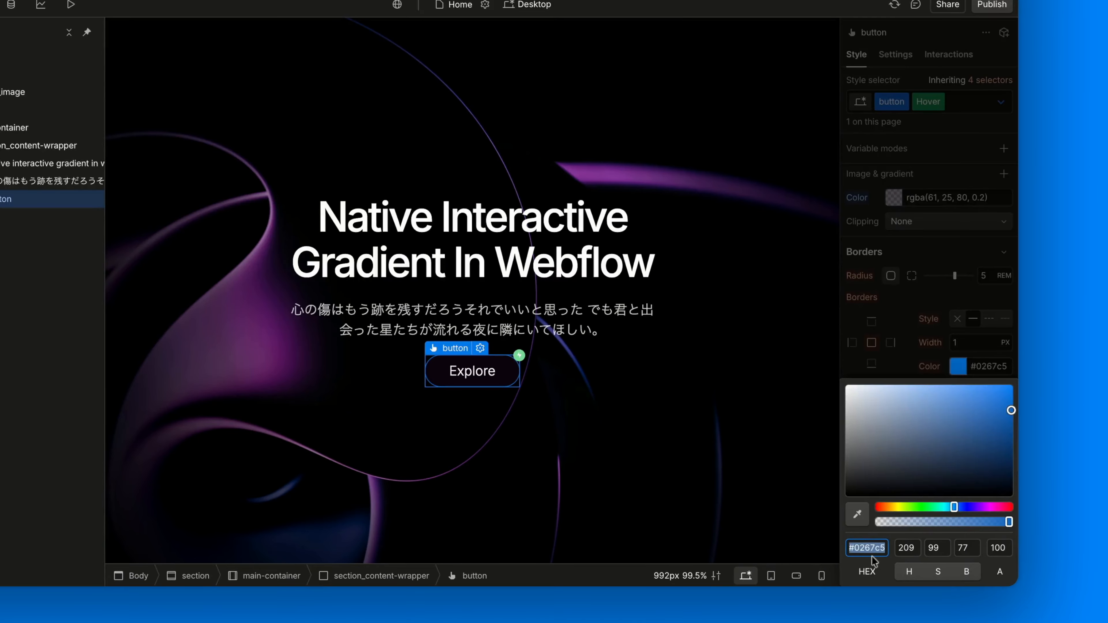
pyautogui.write('#3d1950')
pyautogui.click(71, 4)
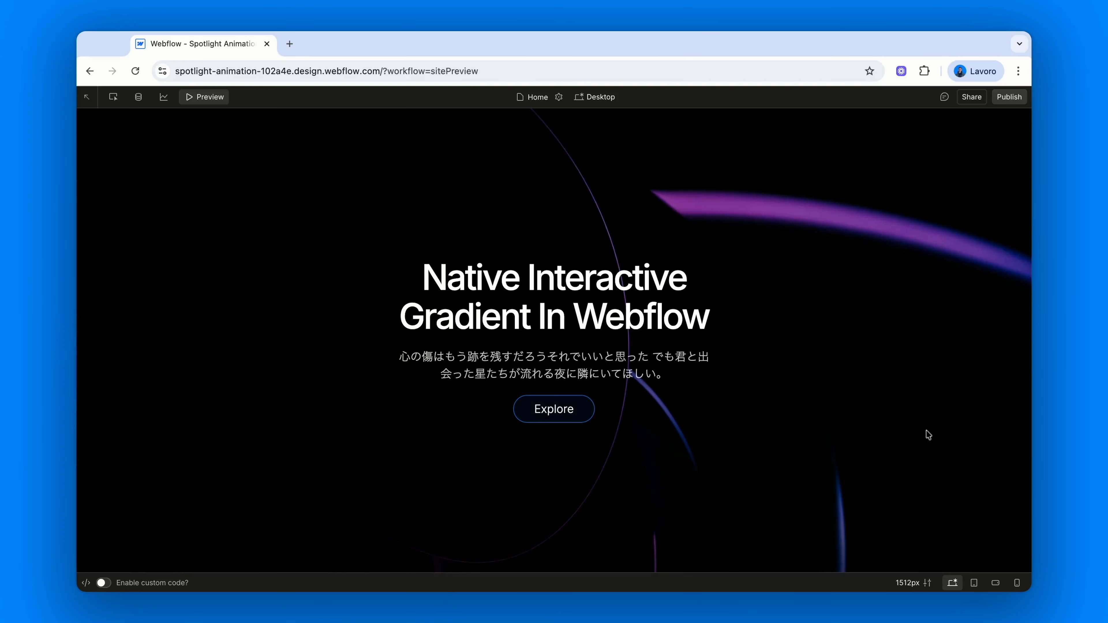
pyautogui.click(113, 97)
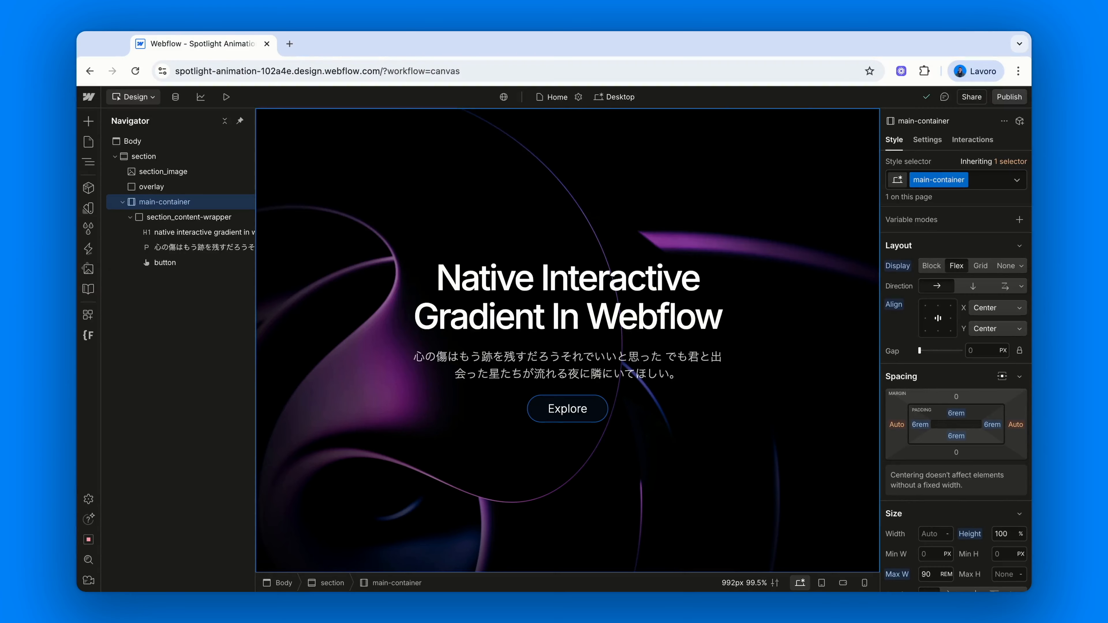
# Add a Code Embed inside the section and paste in the SVG code that defines the prism-basic filter
pyautogui.click(159, 160)
pyautogui.press('super+e')
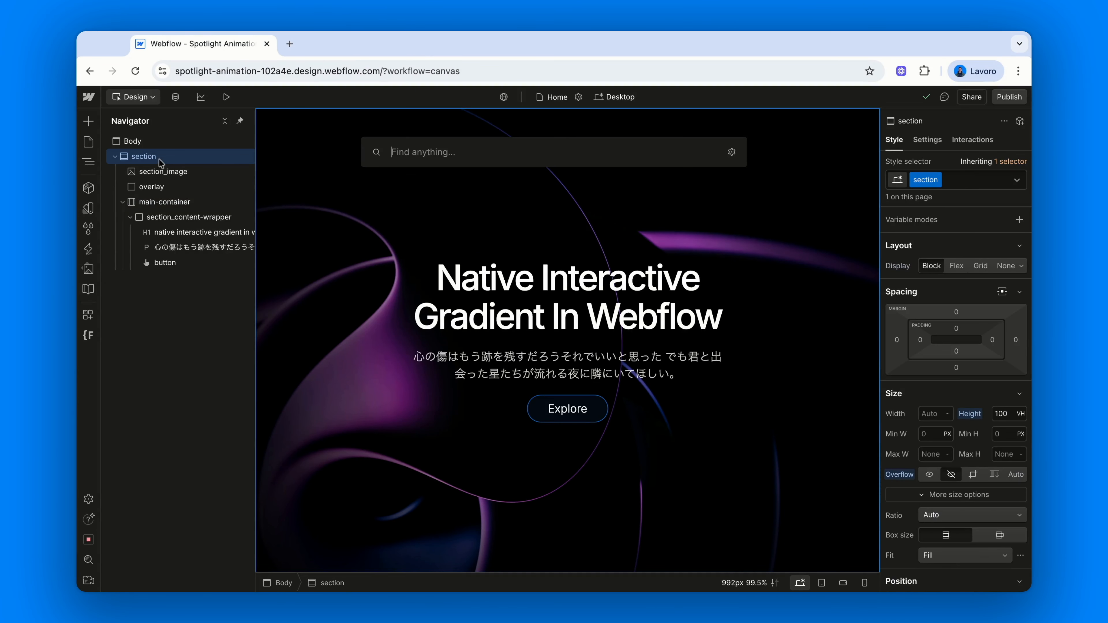
pyautogui.write('code')
pyautogui.press('Return')
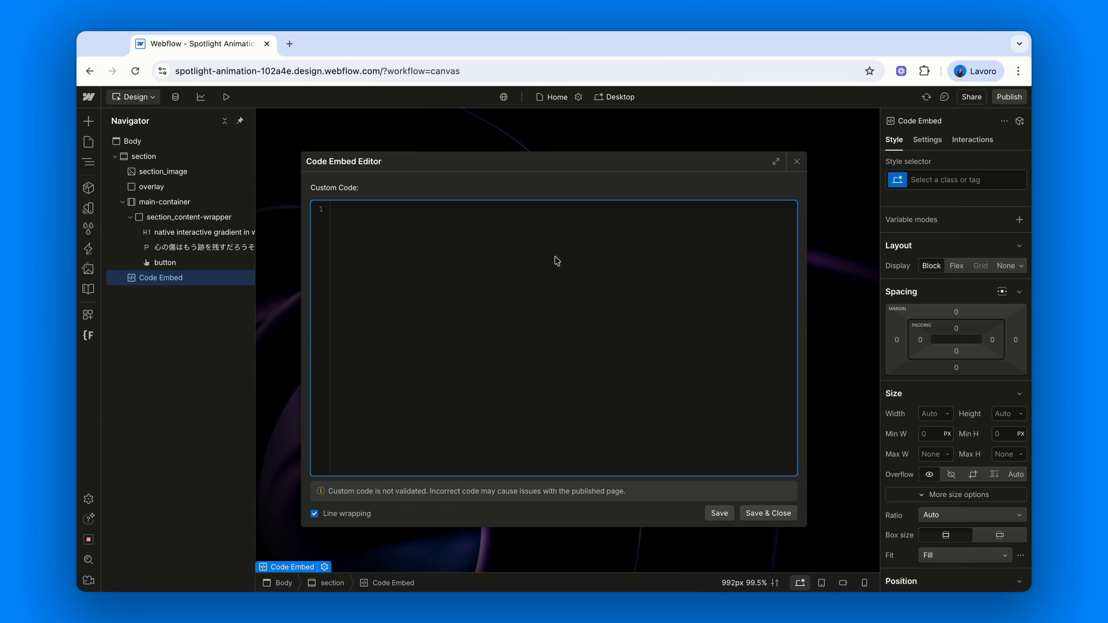
pyautogui.press('super+v')
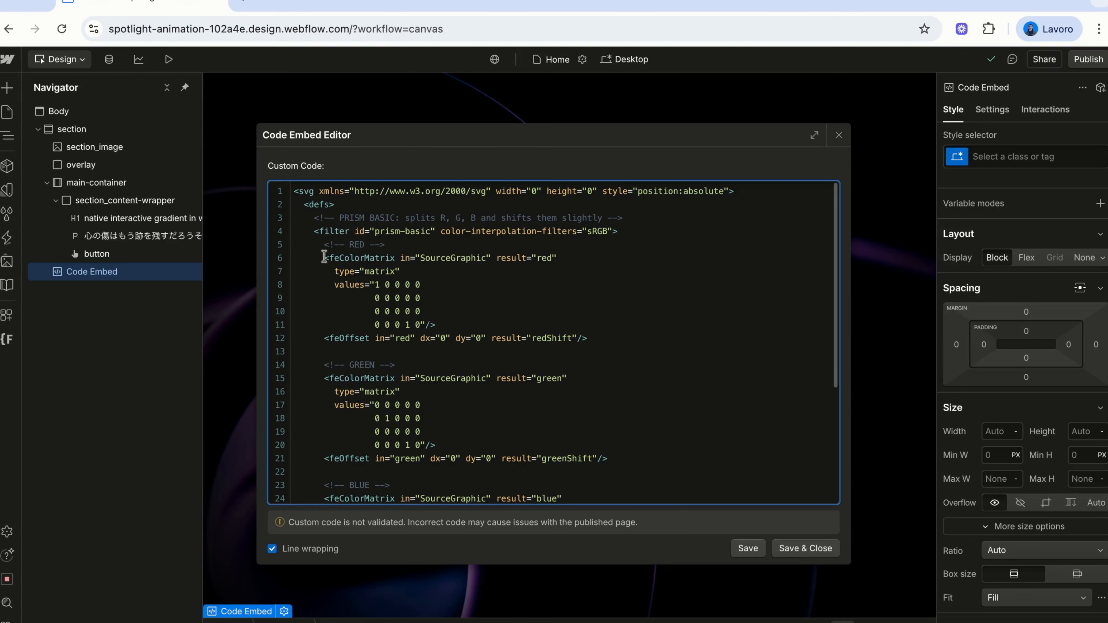
# Examine the filter id, the red, green and blue feColorMatrix and feOffset lines, and the feBlend lines in the embed code
pyautogui.moveTo(324, 258); pyautogui.dragTo(557, 258)
pyautogui.moveTo(324, 379); pyautogui.dragTo(567, 378)
pyautogui.scroll(-3, 325, 378)
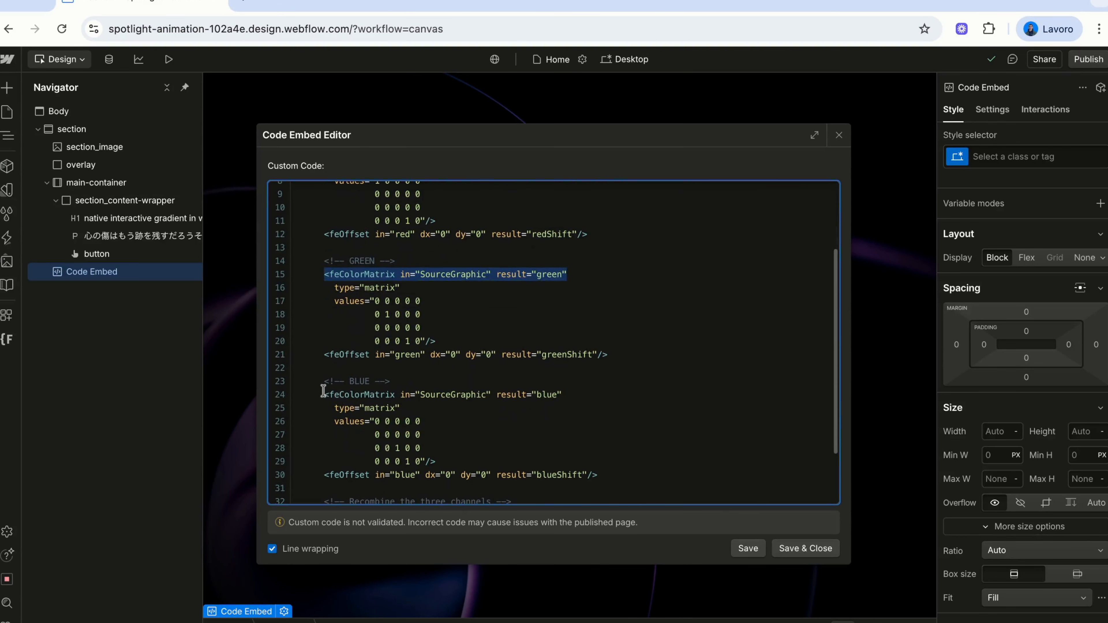
pyautogui.click(323, 391)
pyautogui.scroll(1, 323, 391)
pyautogui.moveTo(324, 268); pyautogui.dragTo(588, 269)
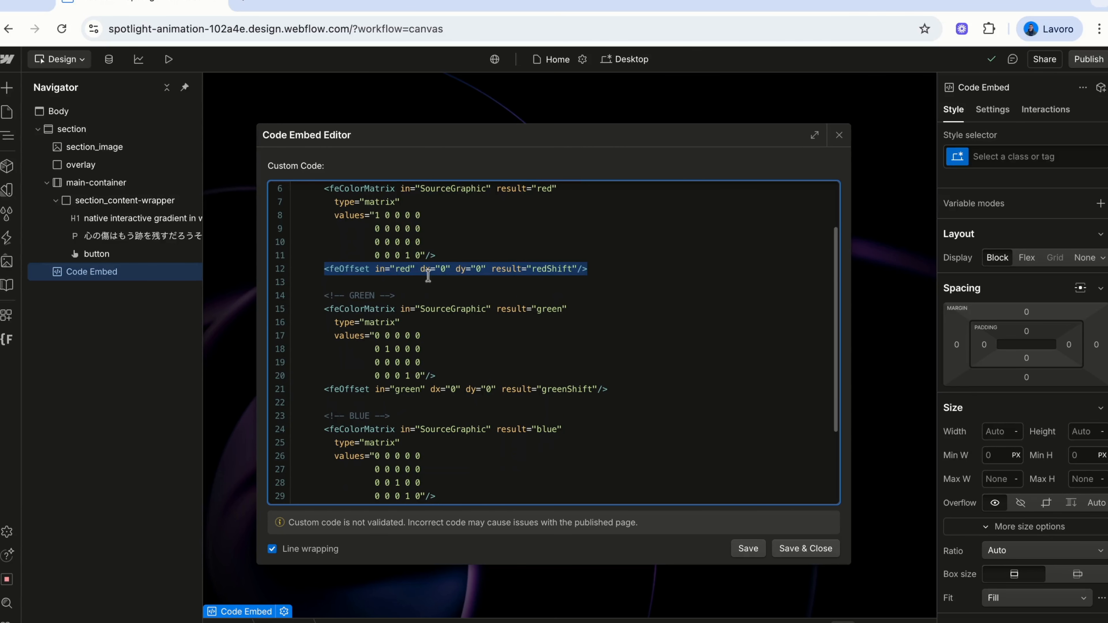
pyautogui.doubleClick(426, 270)
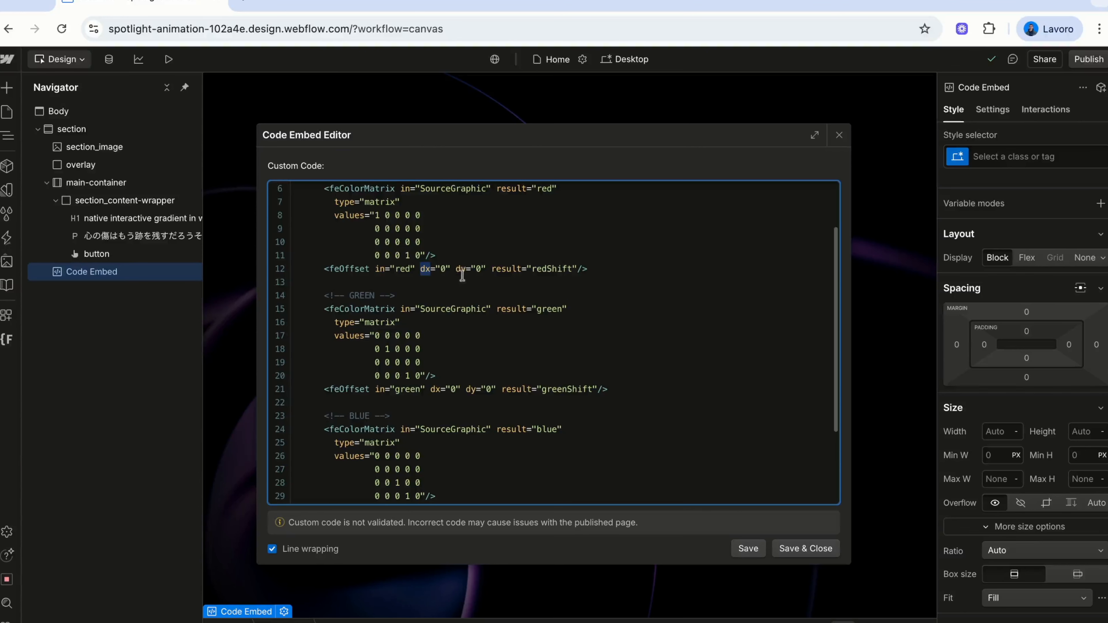
pyautogui.doubleClick(471, 388)
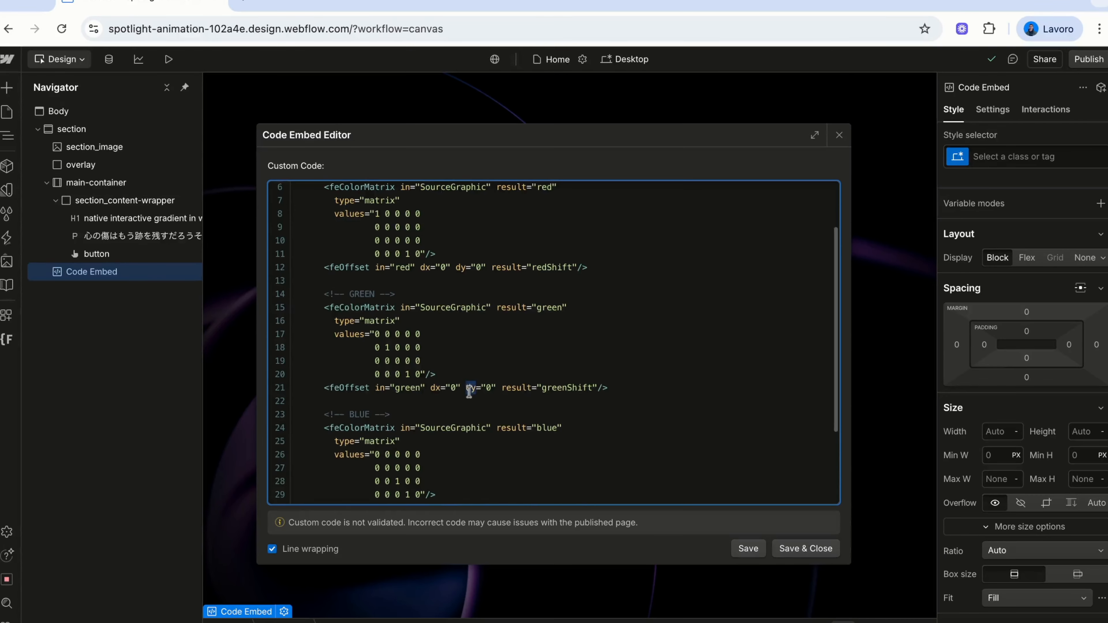
pyautogui.scroll(-3, 469, 391)
pyautogui.click(324, 442)
pyautogui.moveTo(324, 443); pyautogui.dragTo(633, 454)
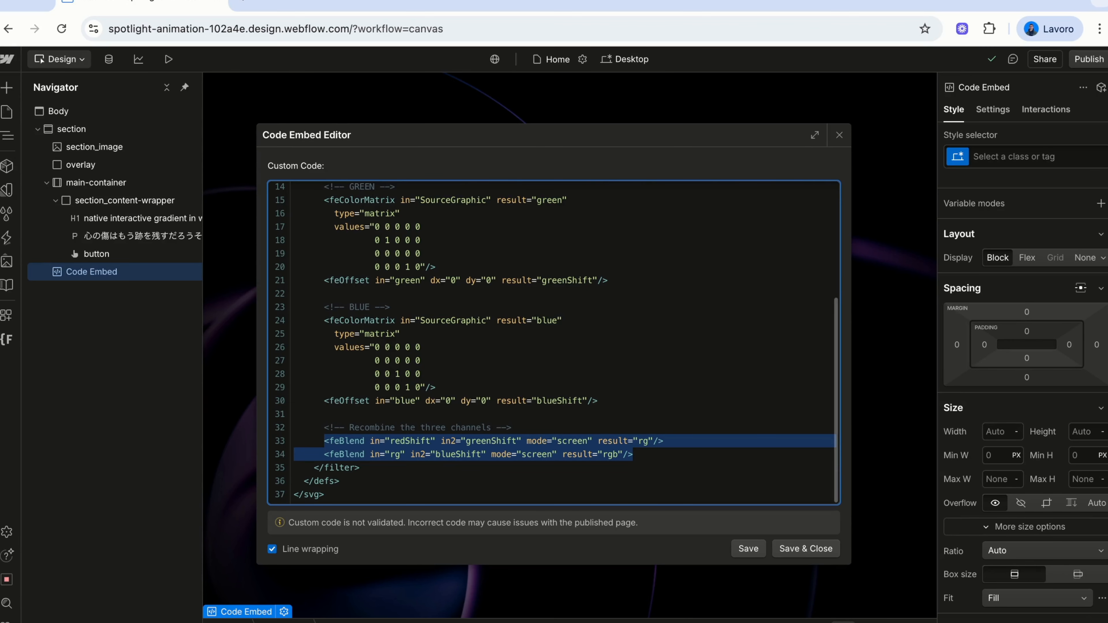
pyautogui.scroll(5, 668, 381)
pyautogui.doubleClick(403, 232)
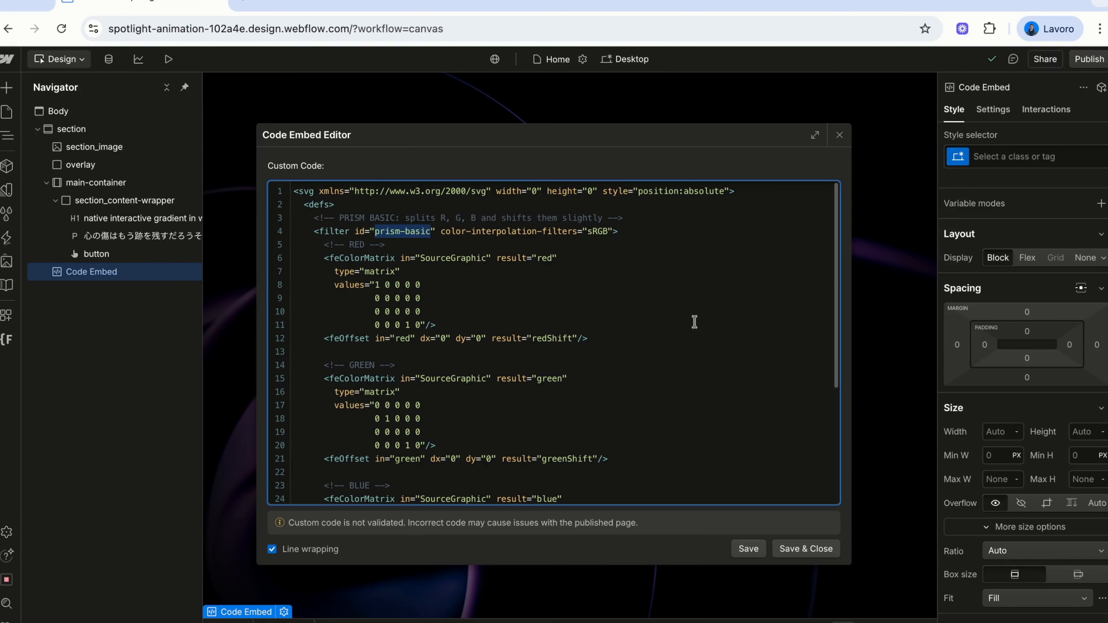
pyautogui.scroll(-4, 554, 343)
pyautogui.doubleClick(431, 423)
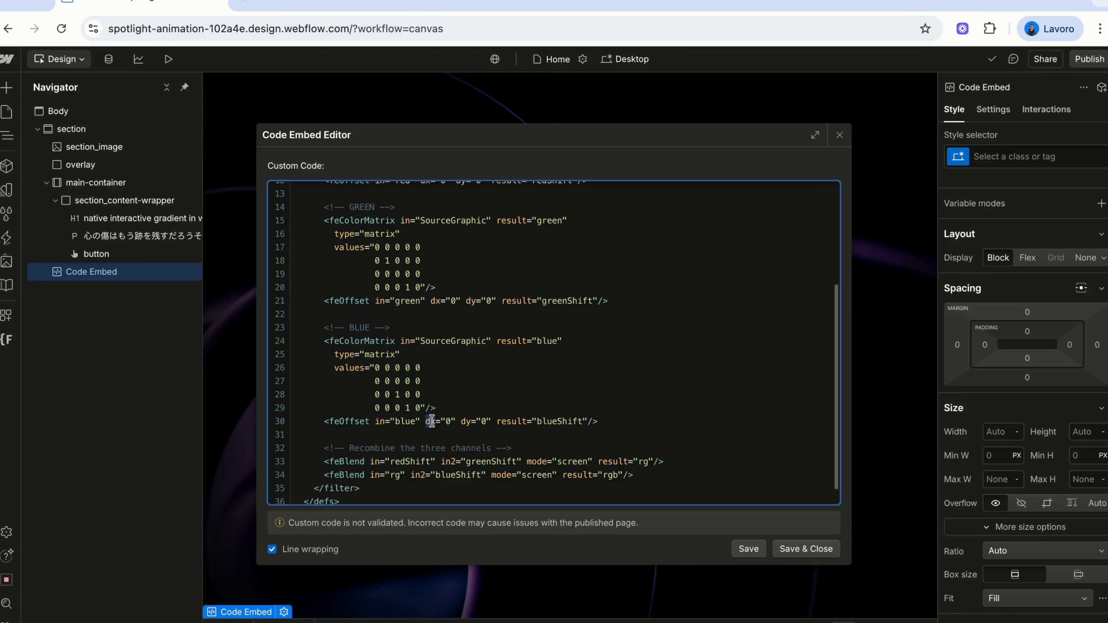
pyautogui.doubleClick(466, 424)
# Save and close the embed code, and give the Code Embed the new class prism-basic_filter
pyautogui.click(820, 549)
pyautogui.press('super+Return')
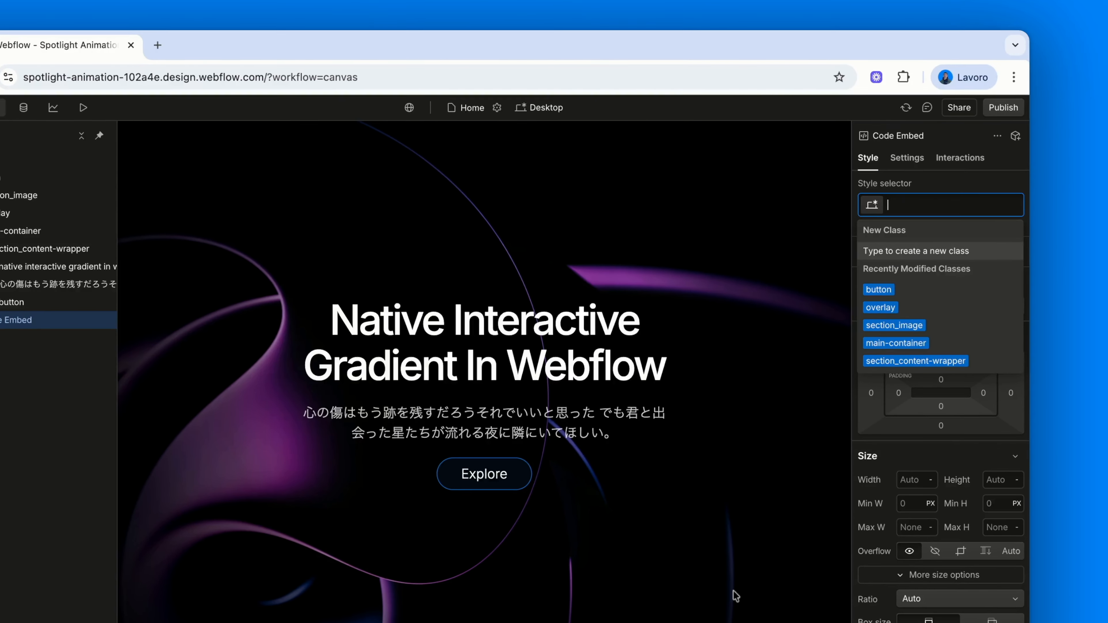
pyautogui.write('prism')
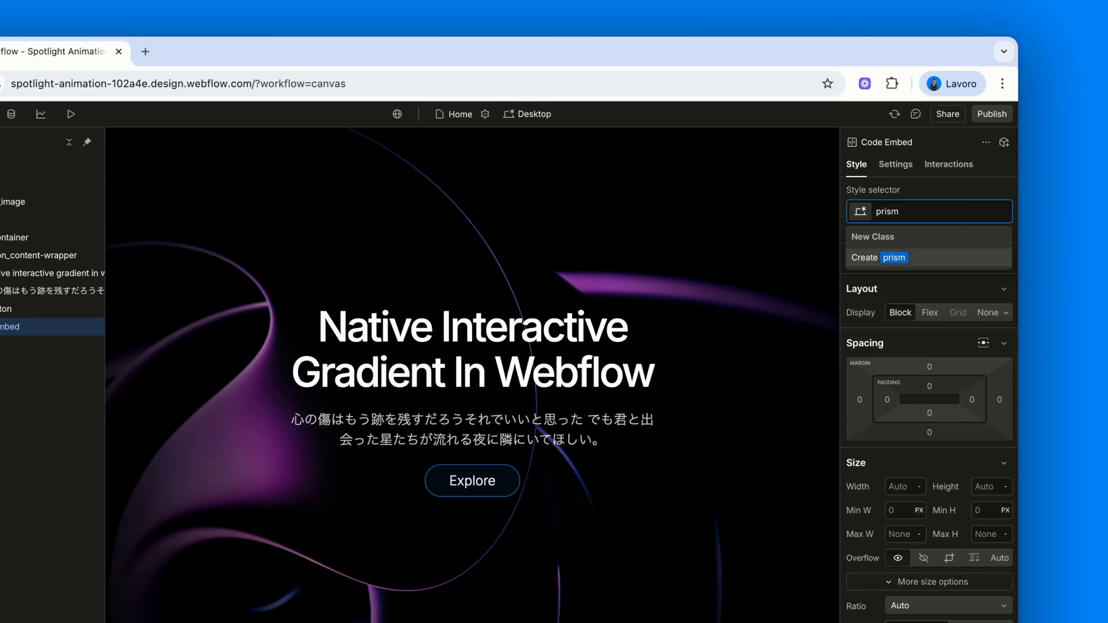
pyautogui.write('-basic_filter')
pyautogui.press('Return')
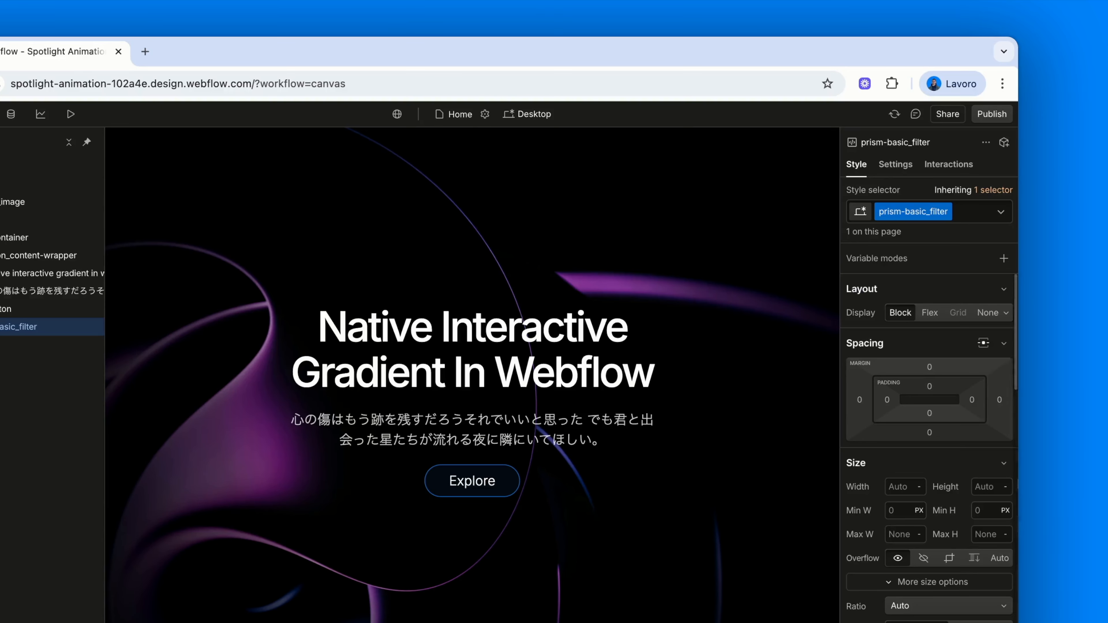
# Set prism-basic_filter's display to None and move it directly under Body, above the section
pyautogui.click(988, 313)
pyautogui.moveTo(18, 327); pyautogui.dragTo(18, 174)
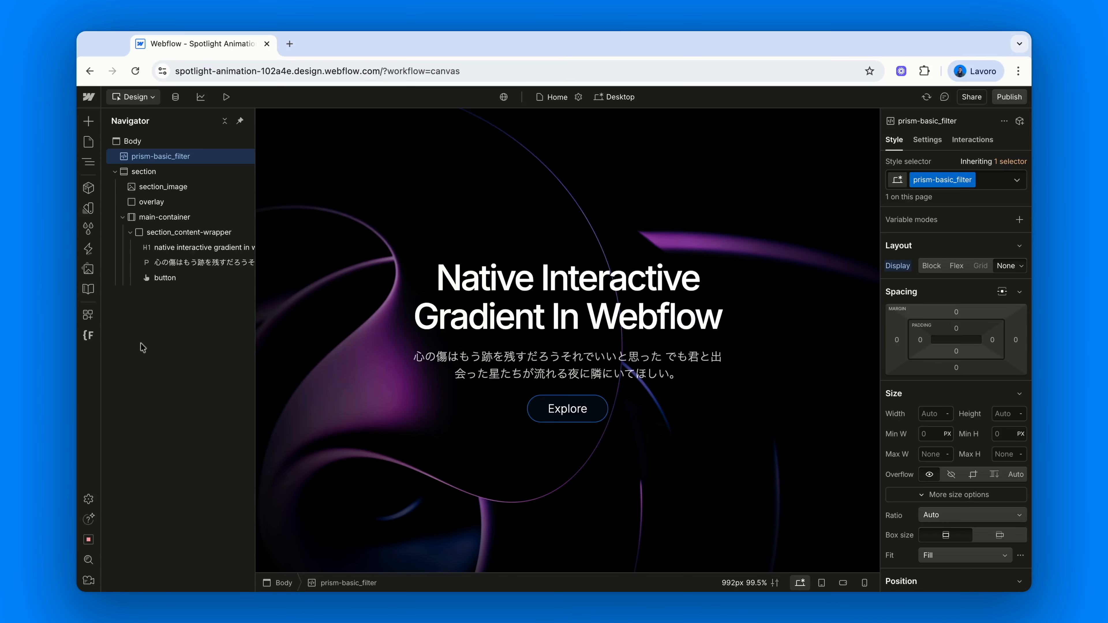
pyautogui.press('super+Tab')
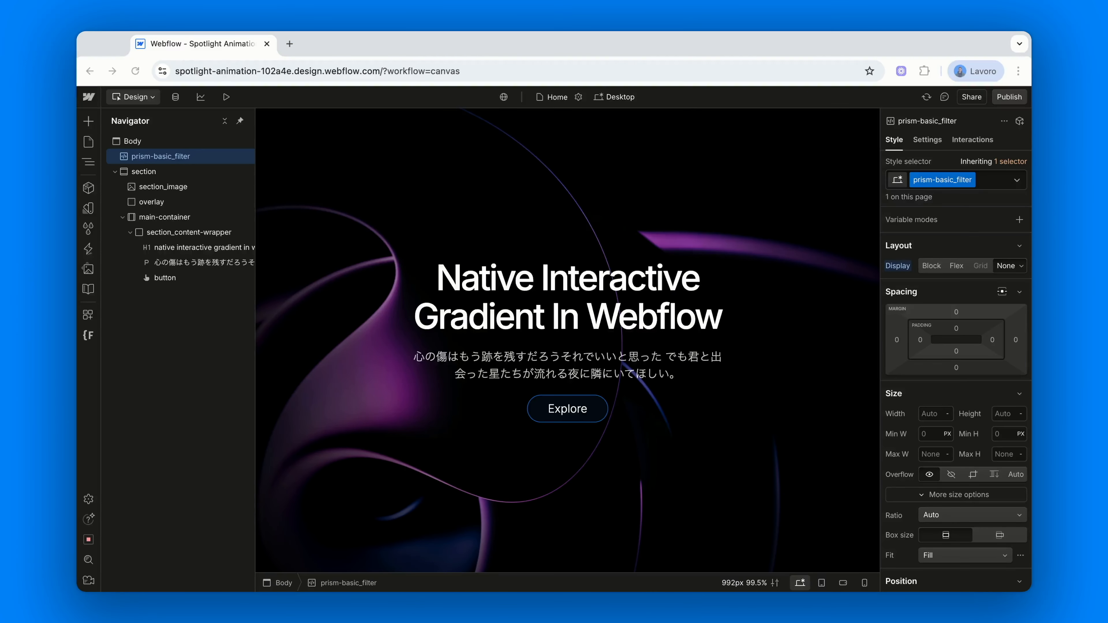
pyautogui.press('super+Tab')
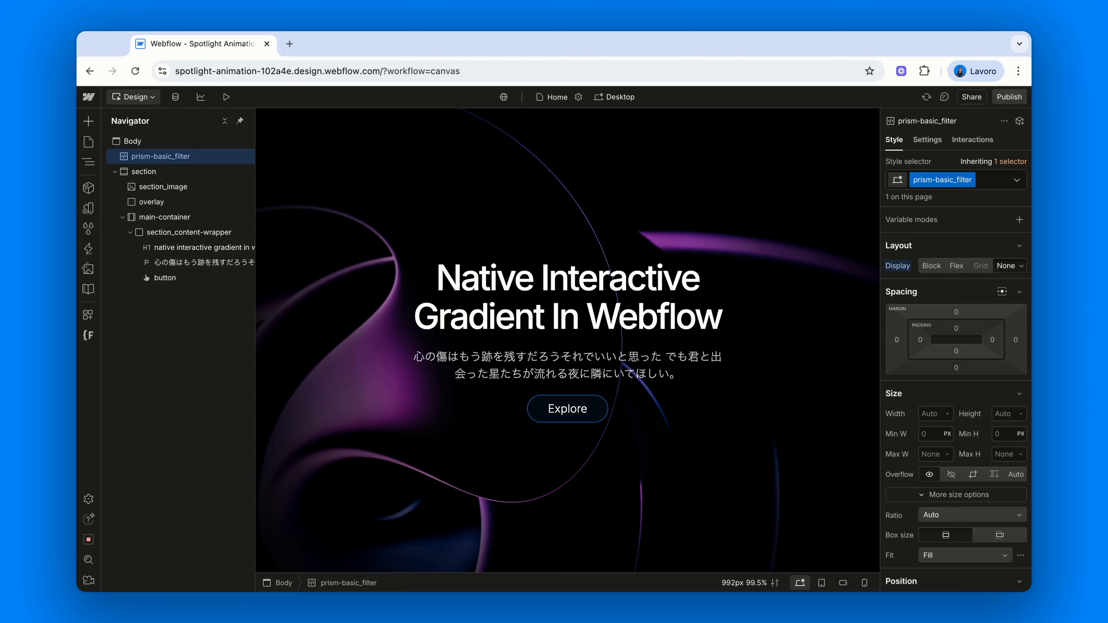
pyautogui.press('super+Tab')
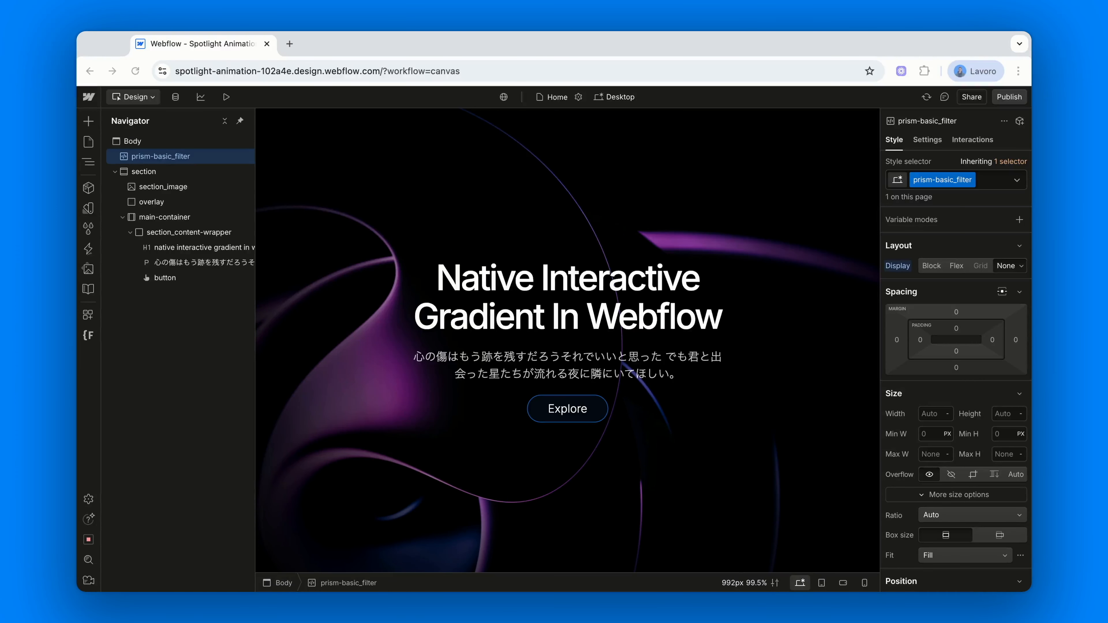
# Add the custom property filter with the value url(#prism-basic) to section_image
pyautogui.click(163, 186)
pyautogui.scroll(-10, 980, 453)
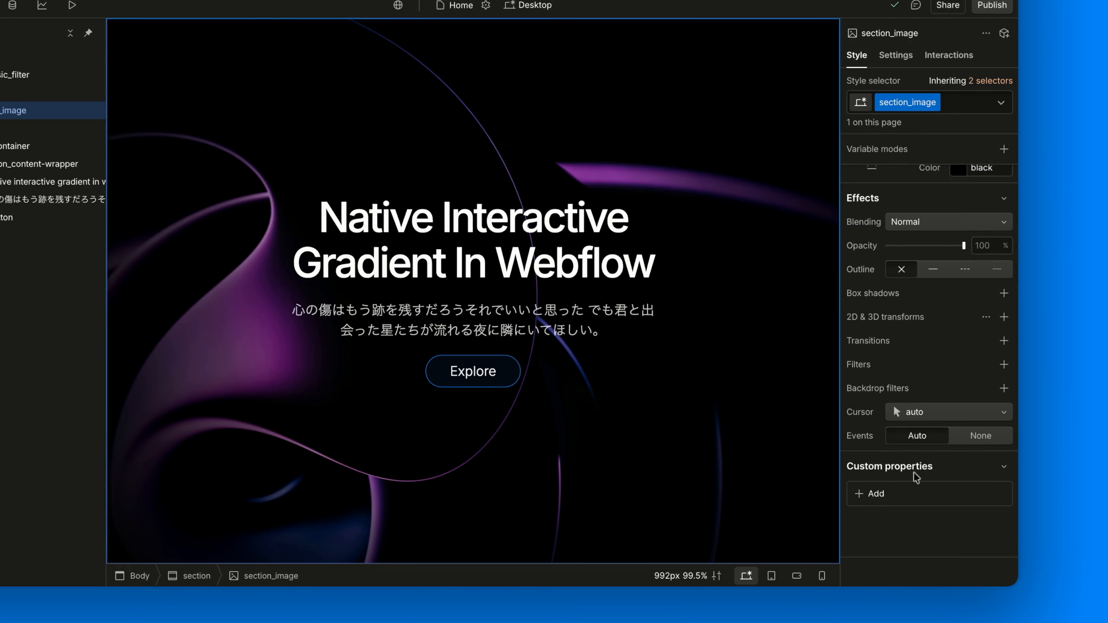
pyautogui.click(866, 497)
pyautogui.write('filter')
pyautogui.click(876, 435)
pyautogui.write('url()')
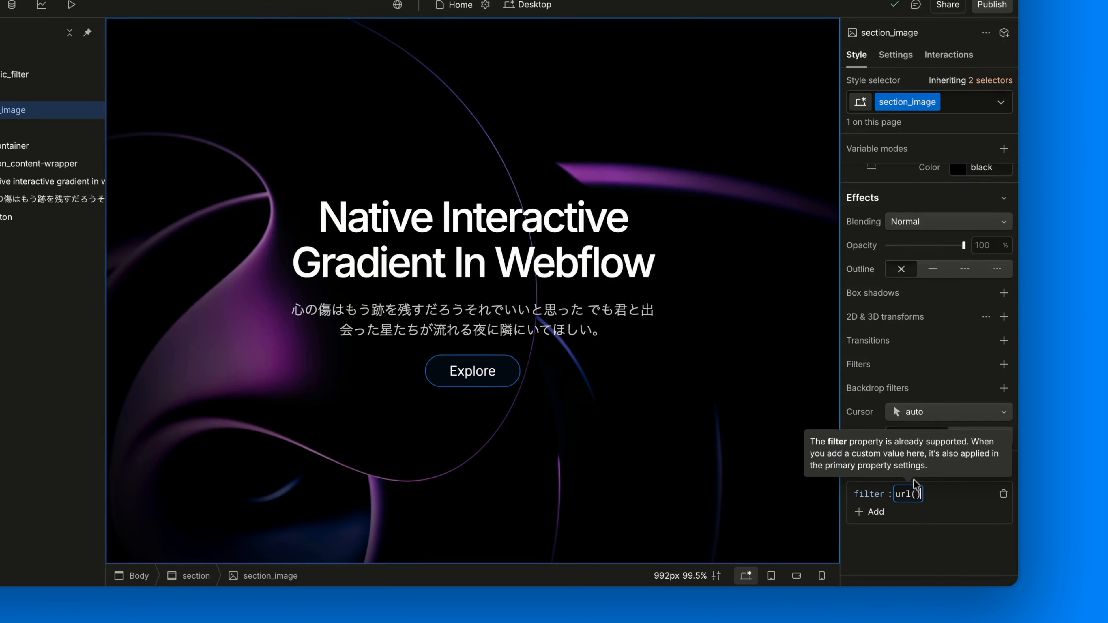
pyautogui.press('Left')
pyautogui.write('#p')
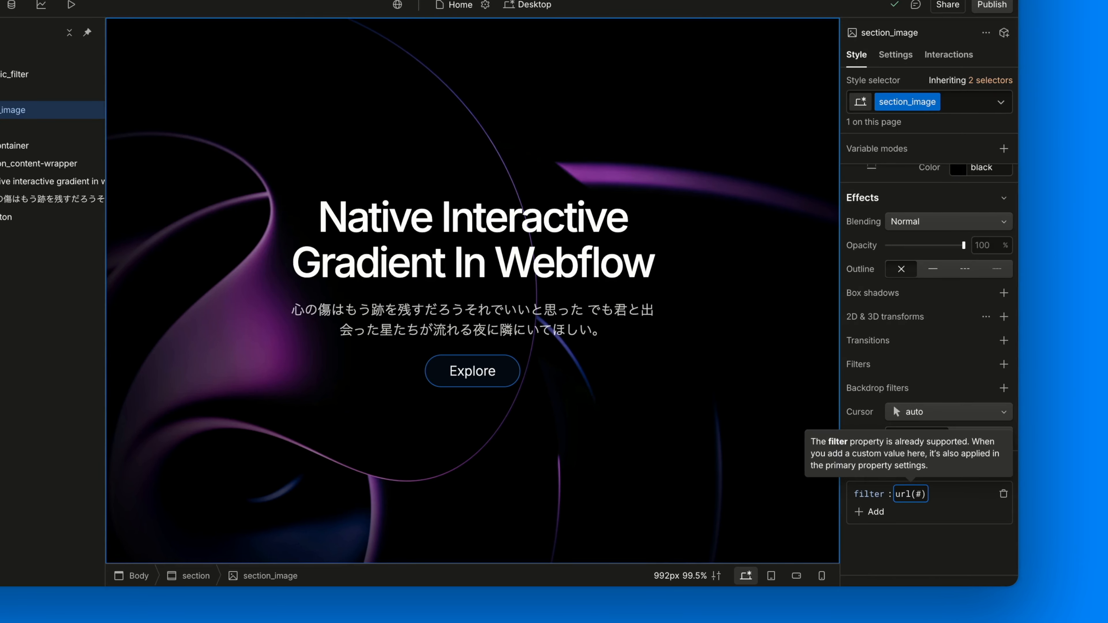
pyautogui.write('rism-basi')
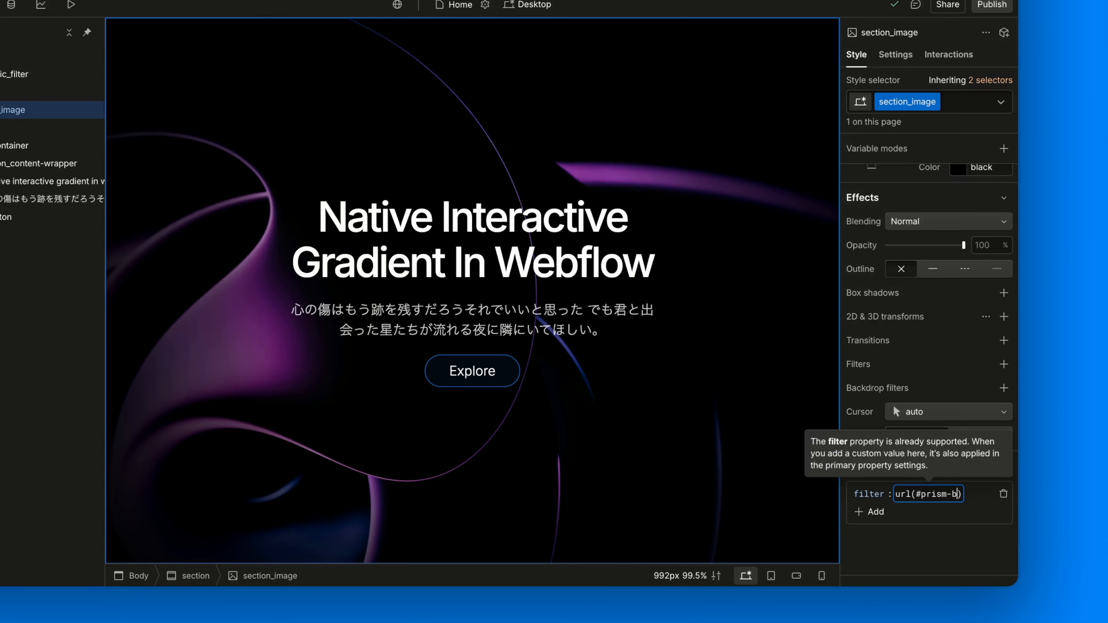
pyautogui.write('c')
pyautogui.press('Return')
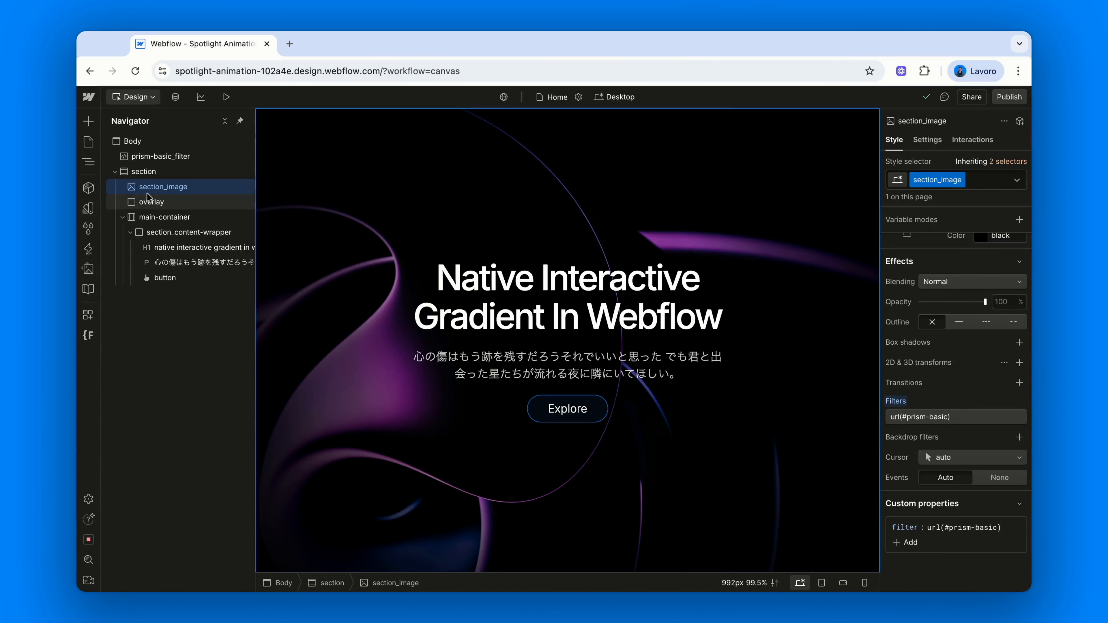
# Review the green channel's feOffset dx and dy attributes in the prism-basic_filter embed code, then save and close it
pyautogui.doubleClick(160, 156)
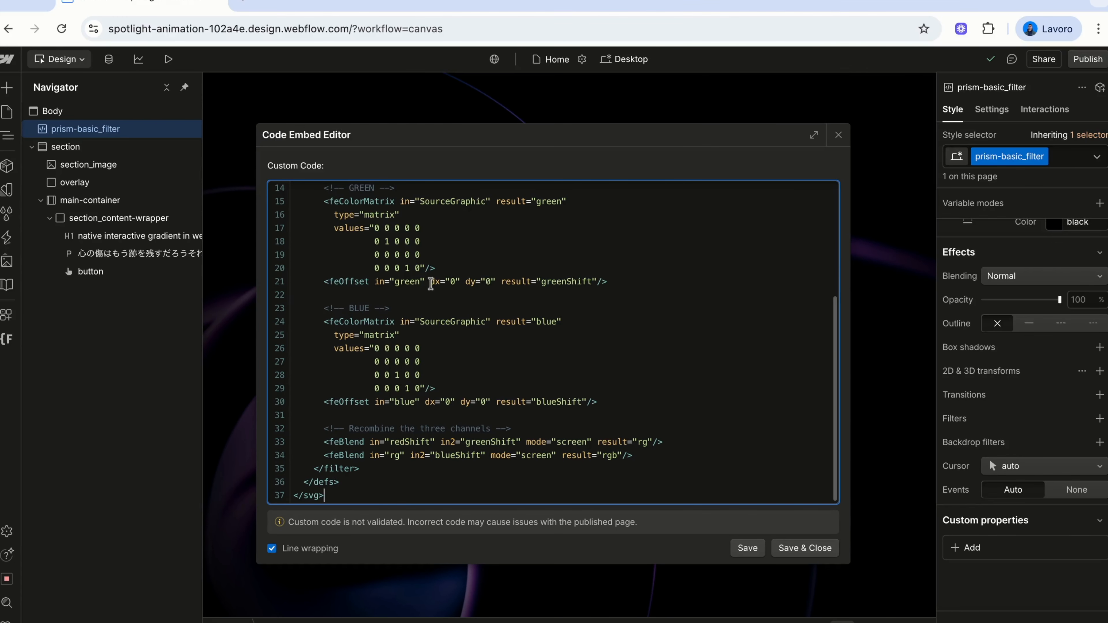
pyautogui.moveTo(430, 283); pyautogui.dragTo(476, 283)
pyautogui.click(805, 548)
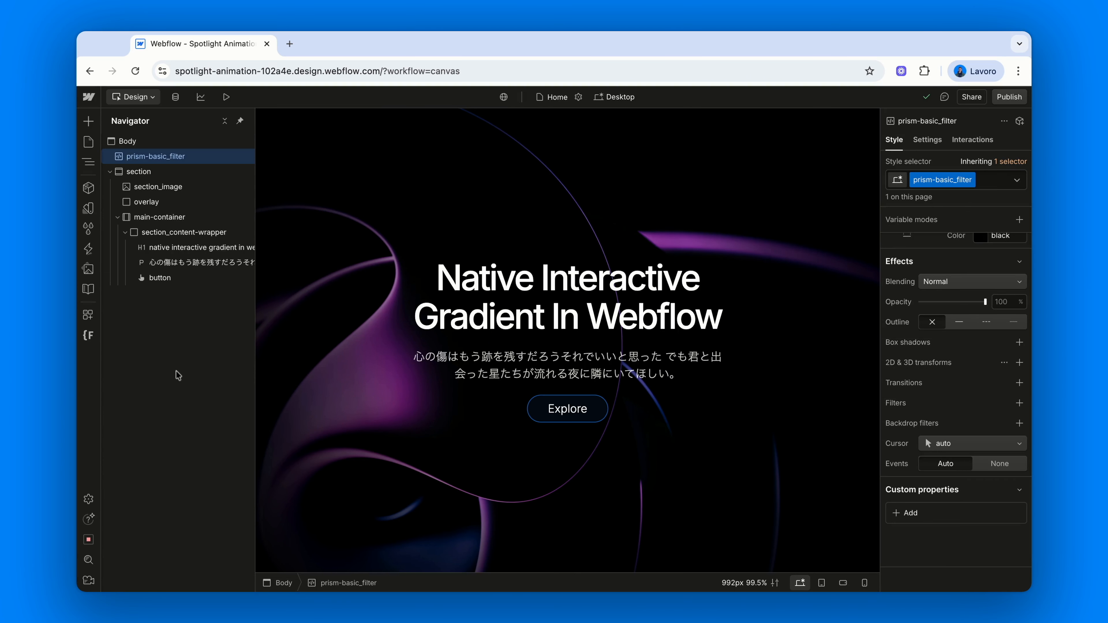
# Add a new Code Embed at the end of Body and paste in the GSAP prism hover script
pyautogui.press('Escape')
pyautogui.press('super+e')
pyautogui.write('em')
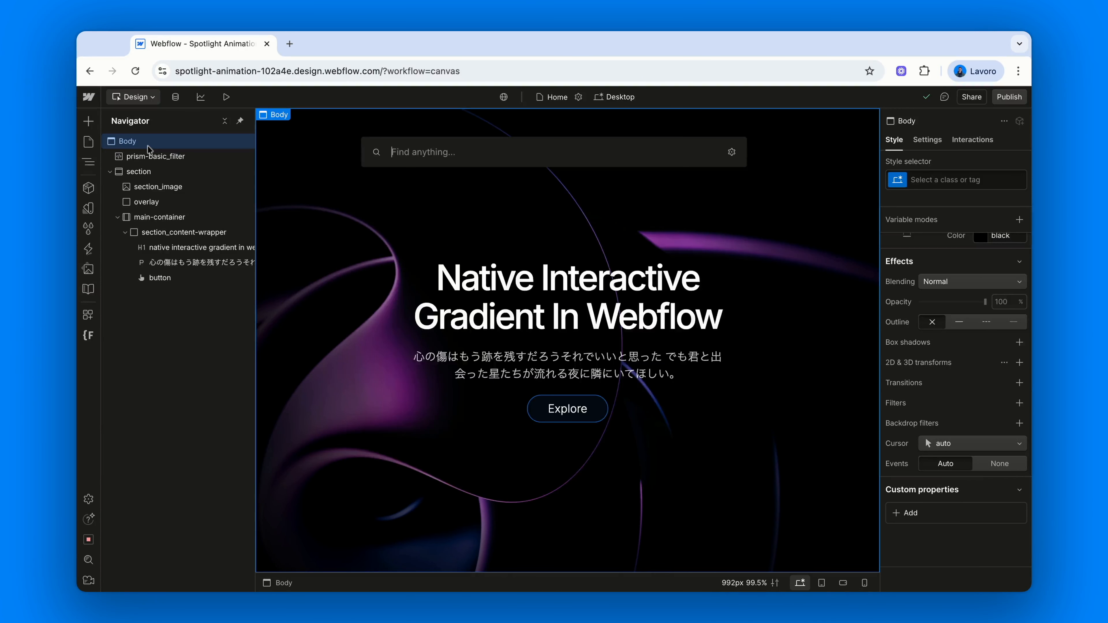
pyautogui.press('Return')
pyautogui.press('super+v')
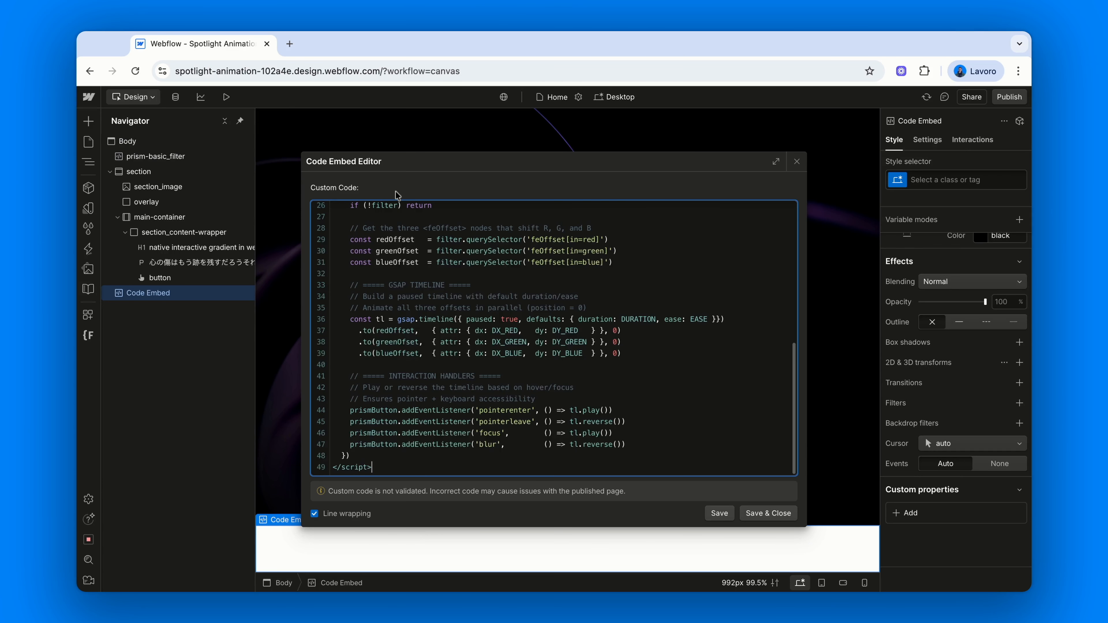
# Look over the configuration constants at the start of the script, covering the channel offsets and the timeline duration and easing
pyautogui.scroll(7, 436, 314)
pyautogui.moveTo(429, 335); pyautogui.dragTo(350, 278)
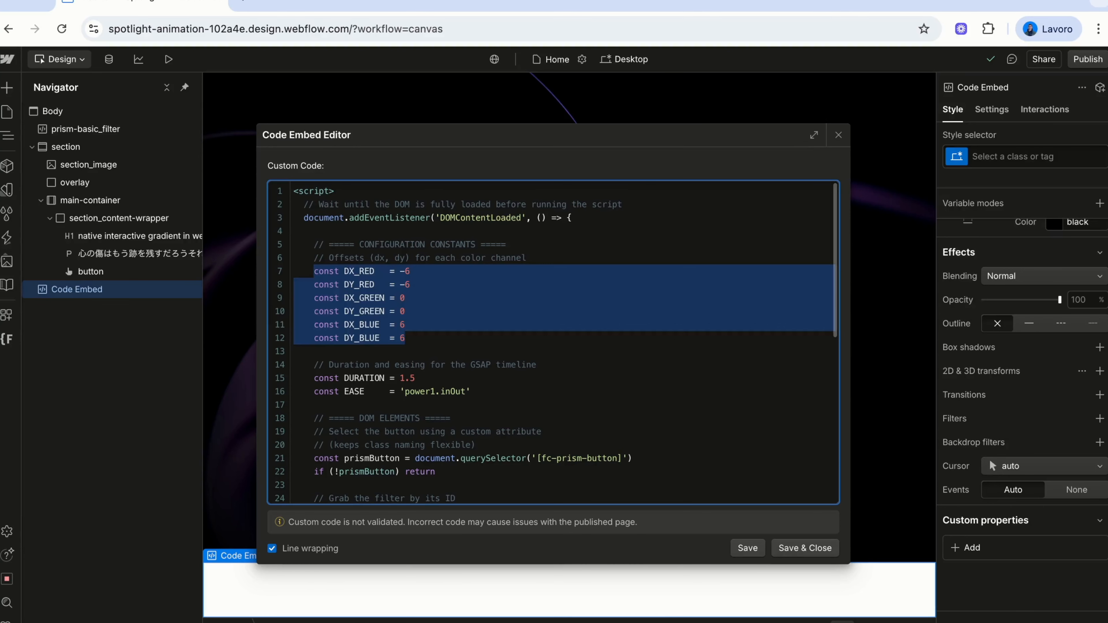
pyautogui.click(442, 337)
pyautogui.moveTo(311, 364); pyautogui.dragTo(476, 392)
pyautogui.click(476, 392)
# Examine the red, green and blue DX and DY offset constants one channel pair at a time
pyautogui.click(313, 272)
pyautogui.hotkey('shift', 'End')
pyautogui.hotkey('shift', 'Down')
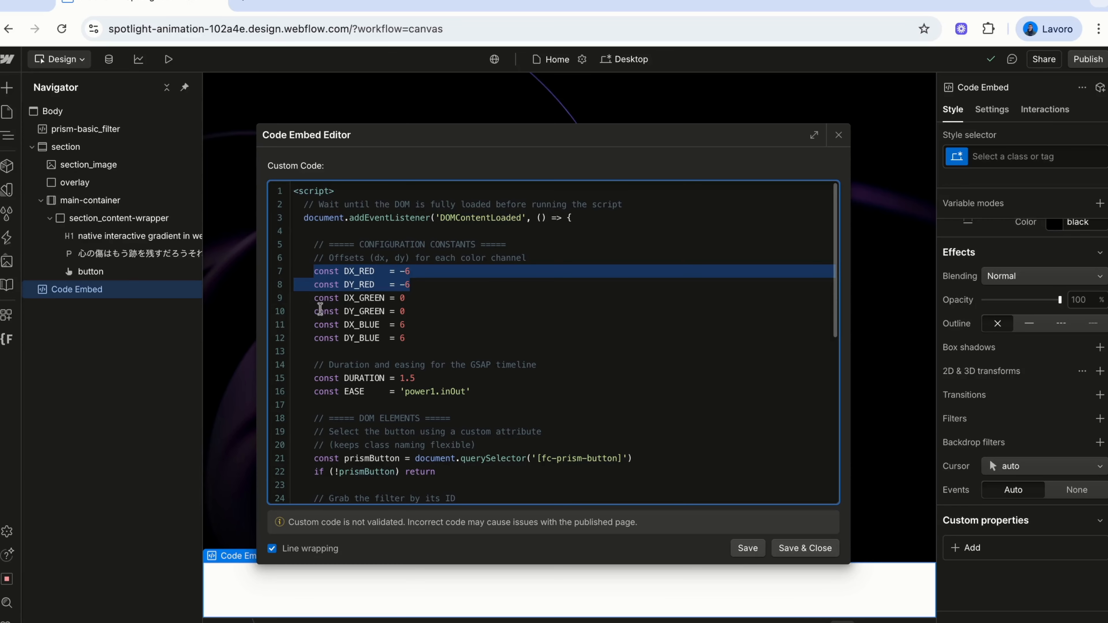
pyautogui.click(314, 300)
pyautogui.hotkey('shift', 'Down')
pyautogui.hotkey('shift', 'End')
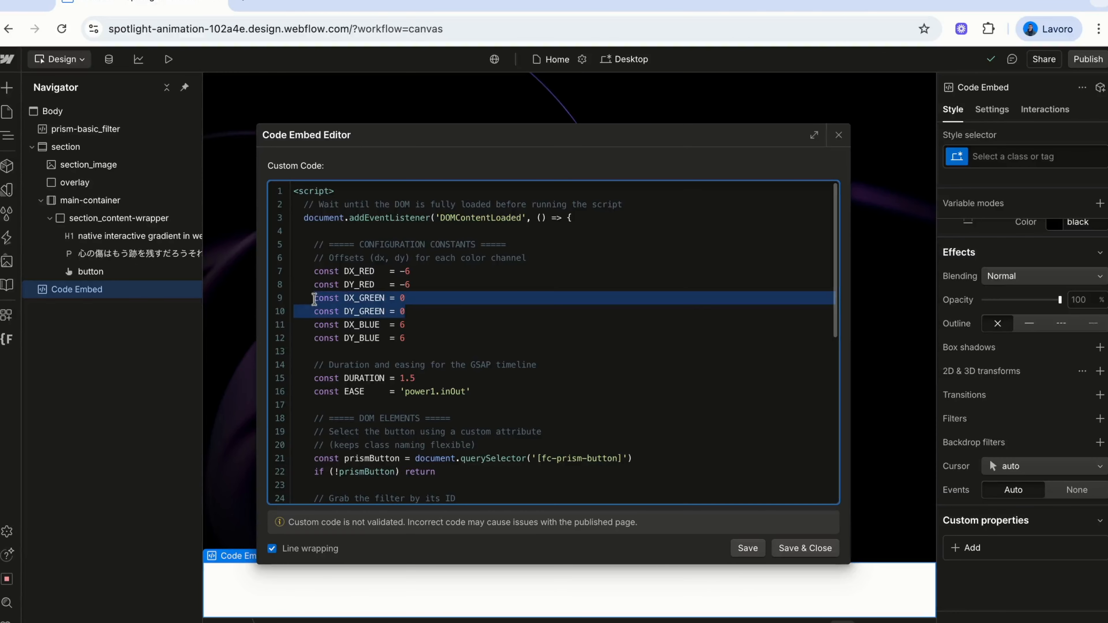
pyautogui.scroll(-2, 366, 296)
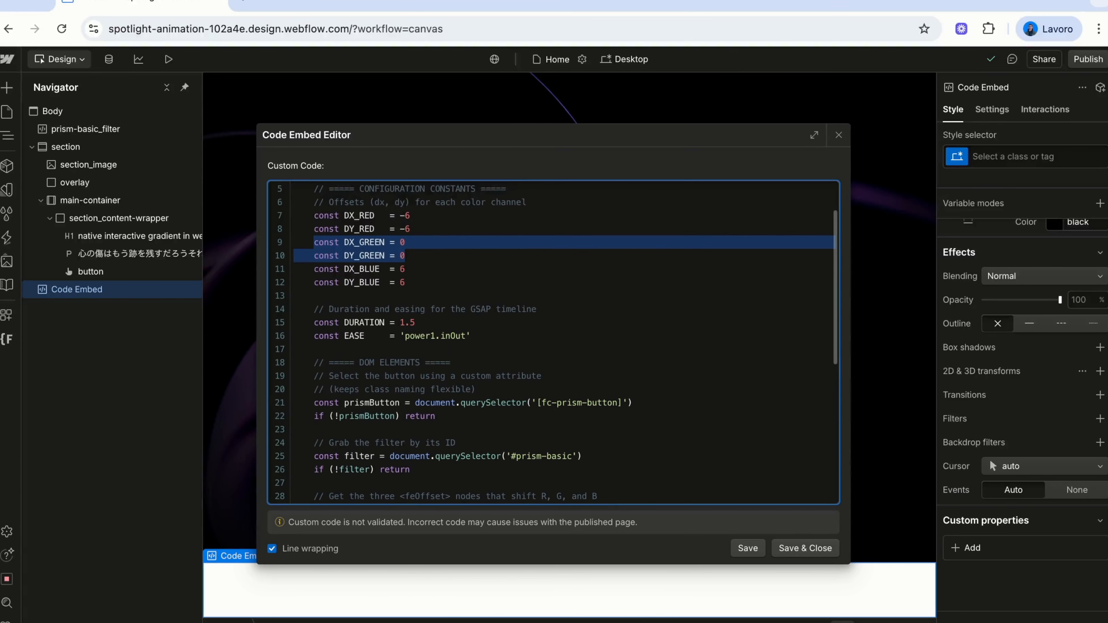
pyautogui.click(313, 272)
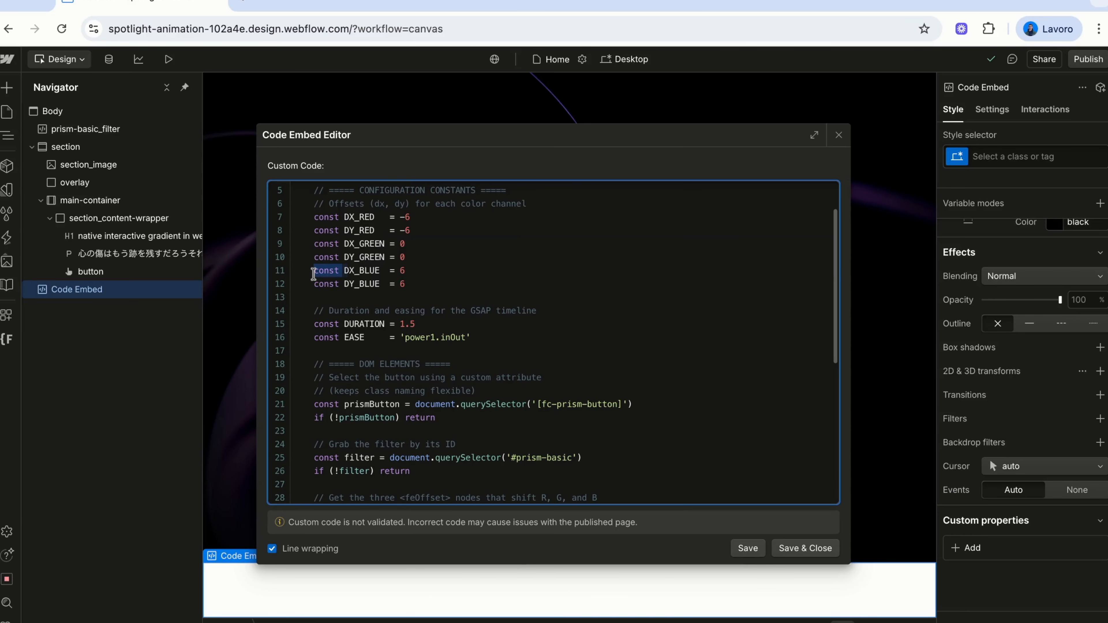
pyautogui.hotkey('shift', 'Down')
pyautogui.hotkey('shift', 'End')
pyautogui.press('Right')
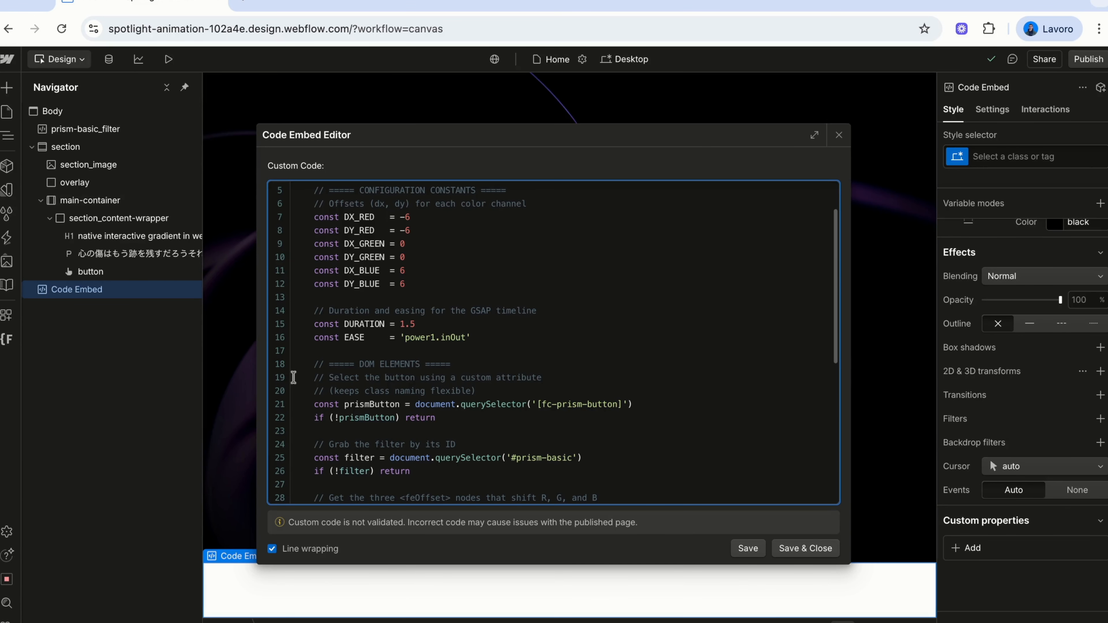
# Examine the DURATION and EASE constants and the fc-prism-button attribute in the prismButton selector
pyautogui.scroll(-2, 293, 377)
pyautogui.moveTo(314, 237); pyautogui.dragTo(471, 251)
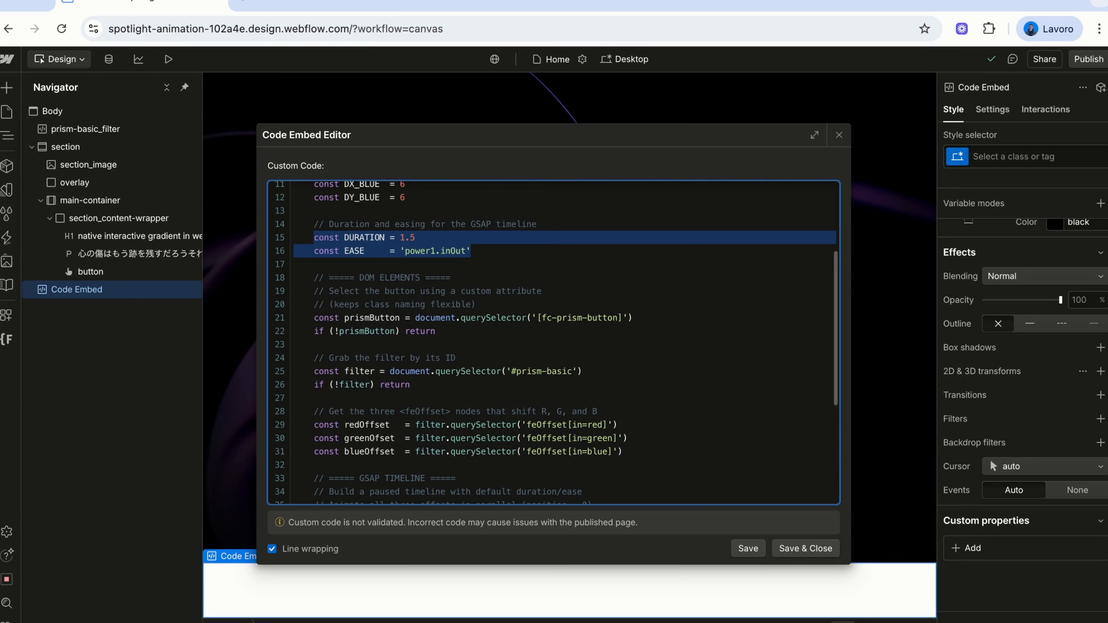
pyautogui.click(472, 251)
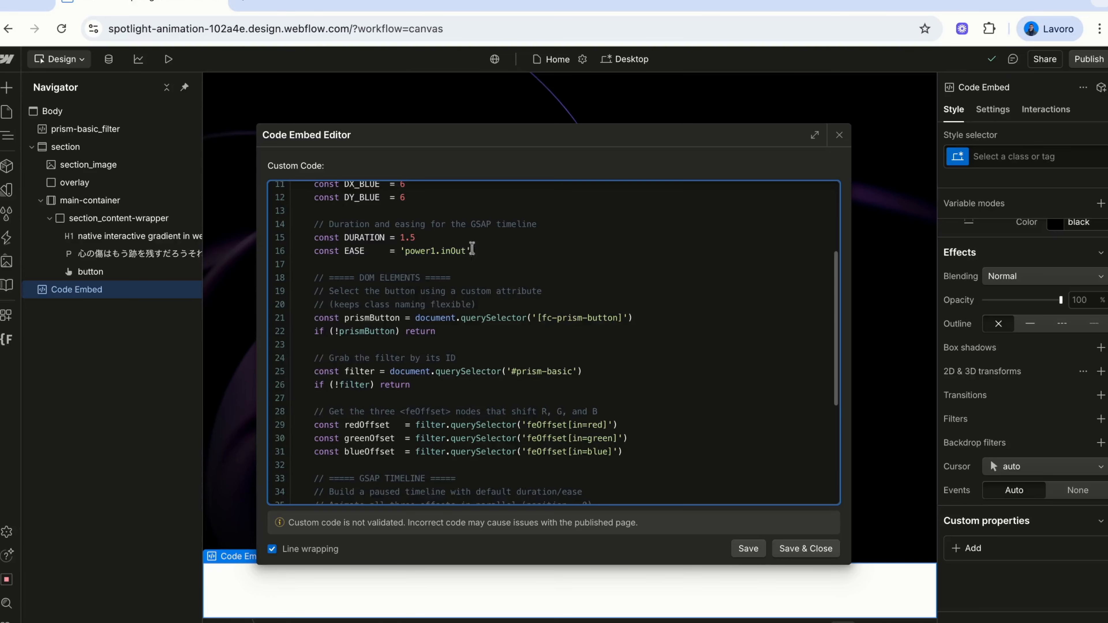
pyautogui.scroll(-2, 472, 262)
pyautogui.scroll(1, 472, 262)
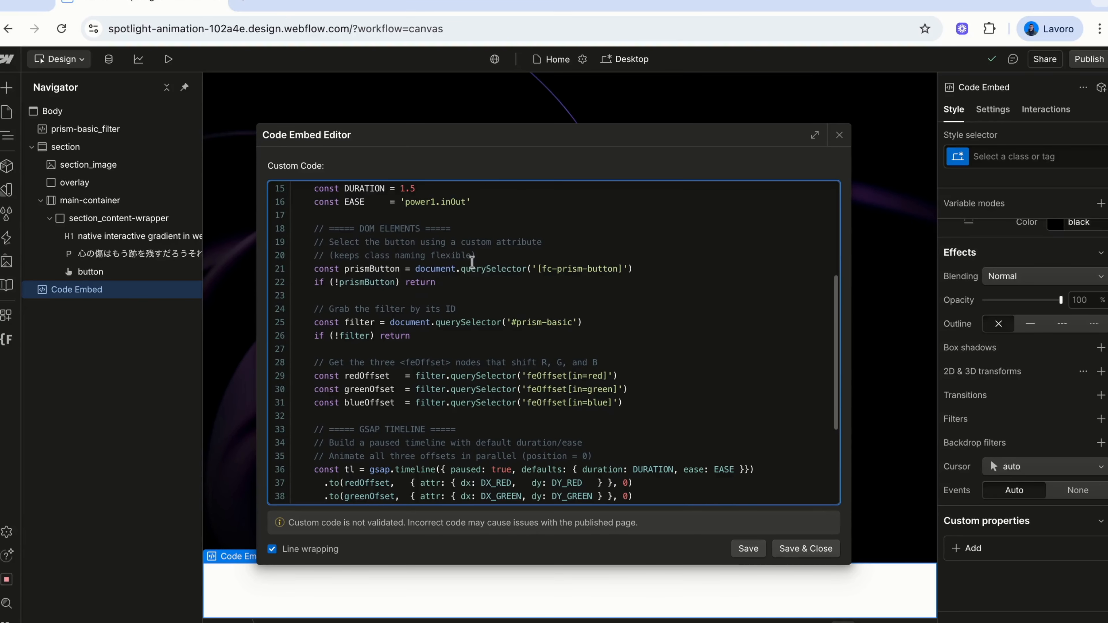
pyautogui.moveTo(542, 269); pyautogui.dragTo(619, 268)
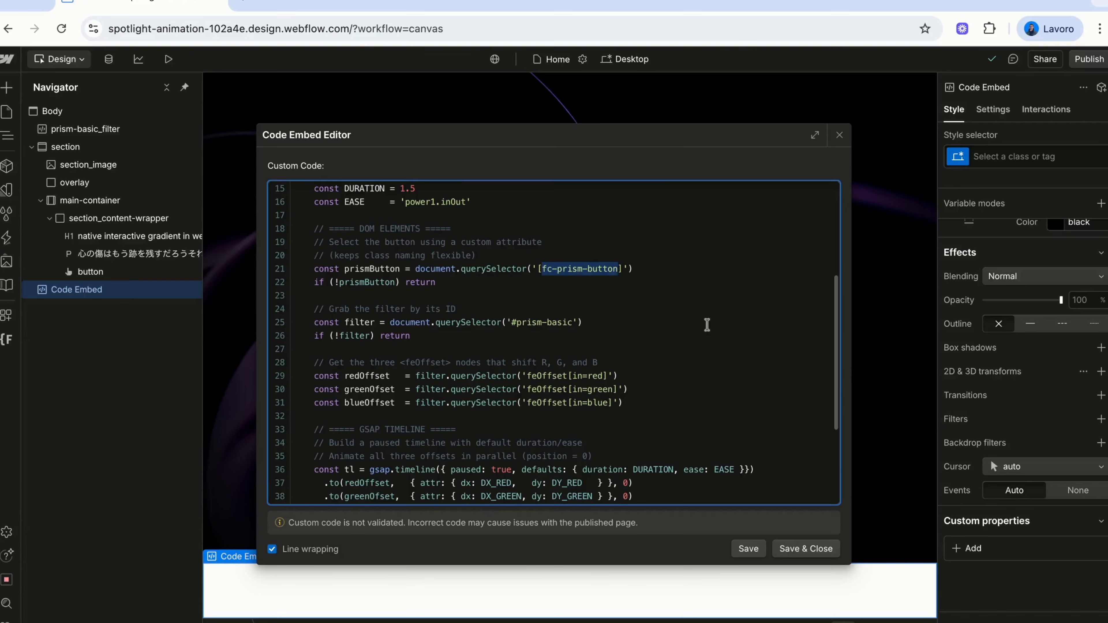
pyautogui.click(697, 274)
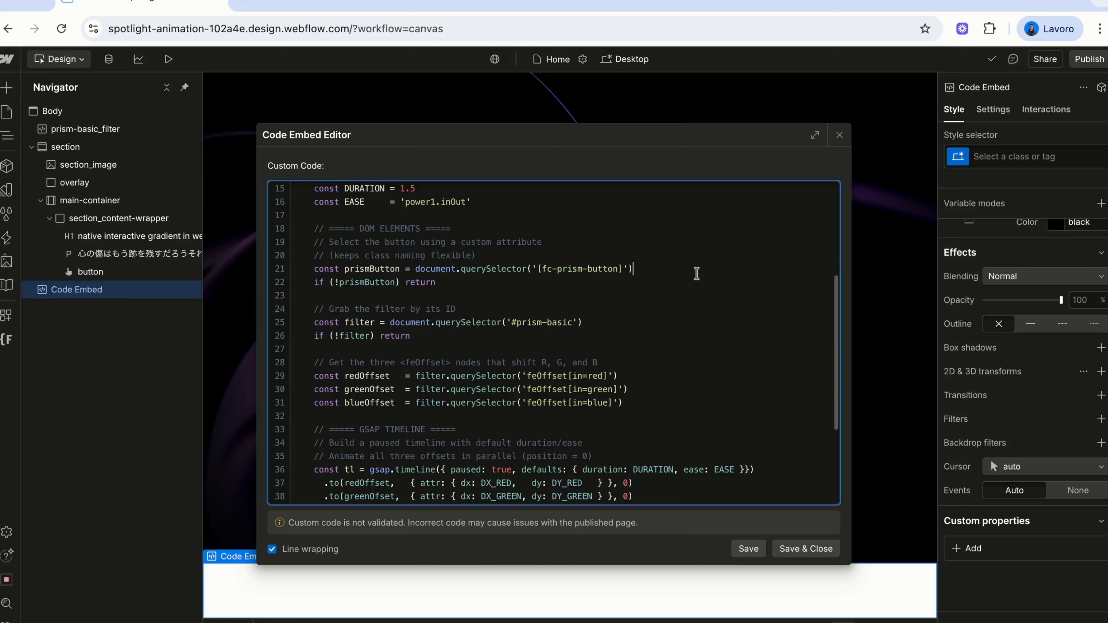